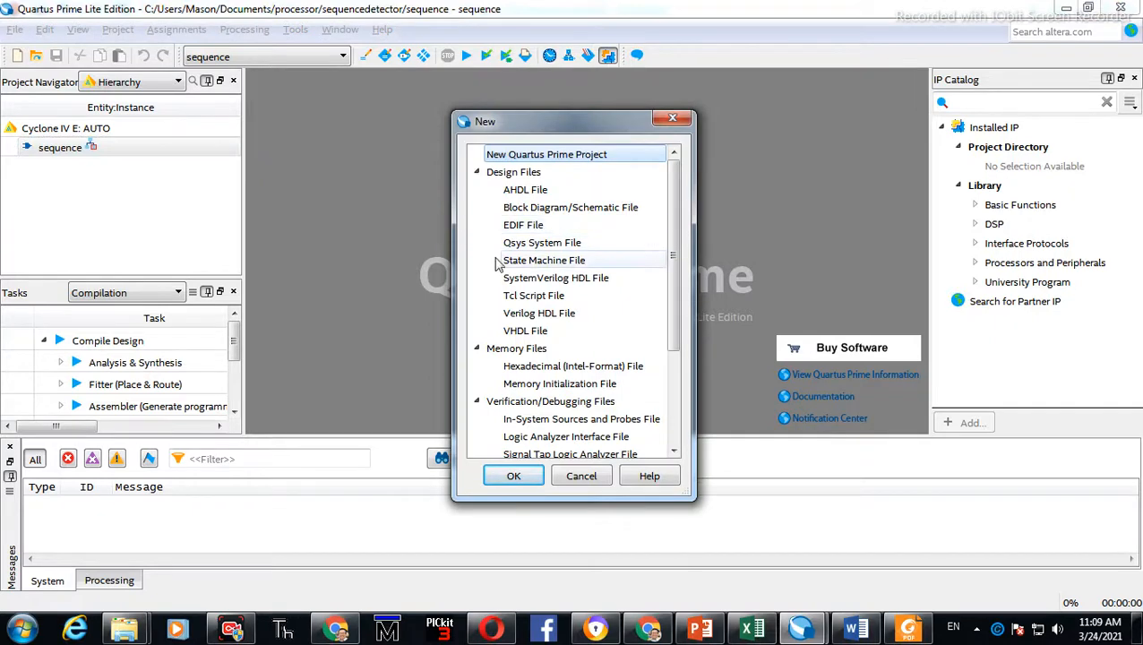
# Create a new State Machine File and place the first state near the upper left of the canvas
pyautogui.click(538, 260)
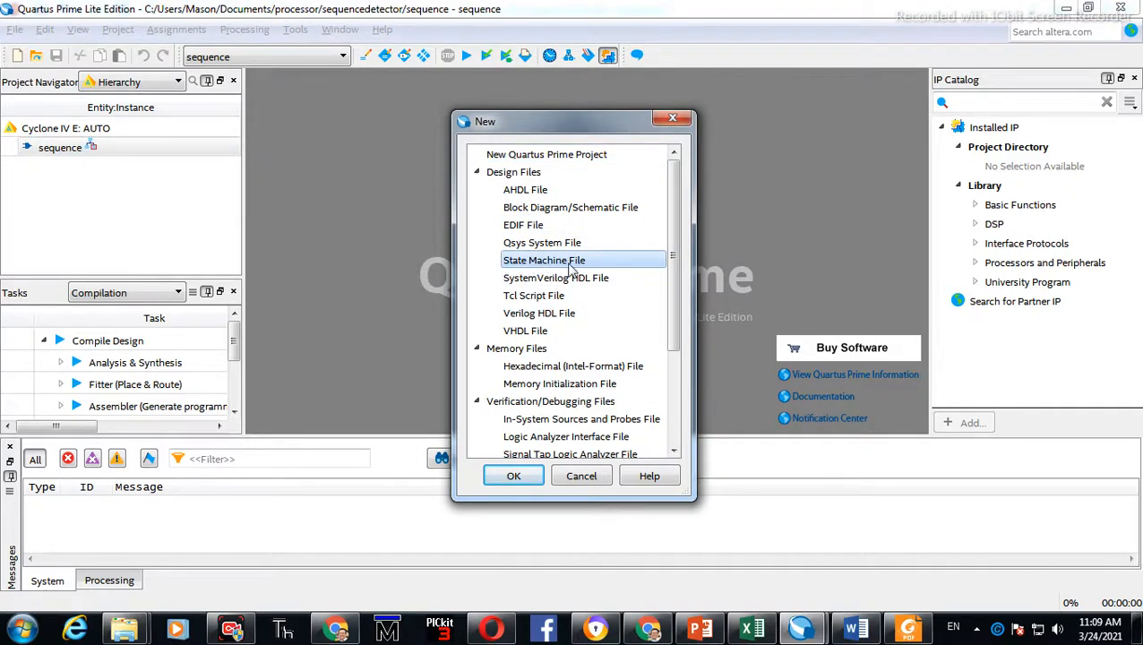
pyautogui.click(515, 476)
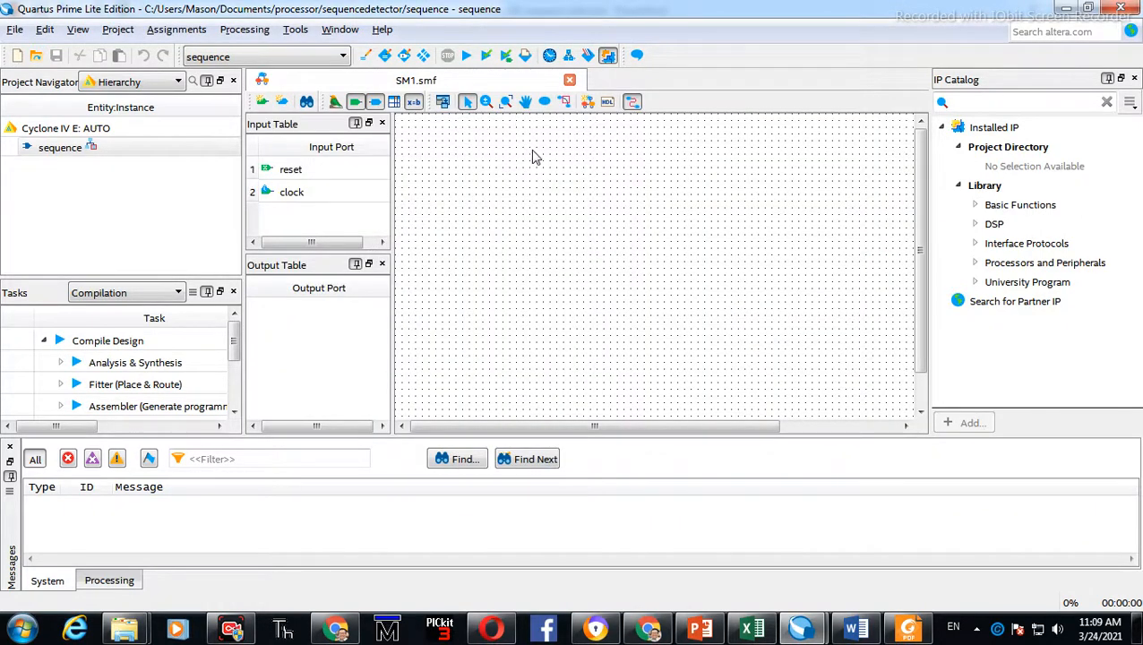
pyautogui.click(544, 104)
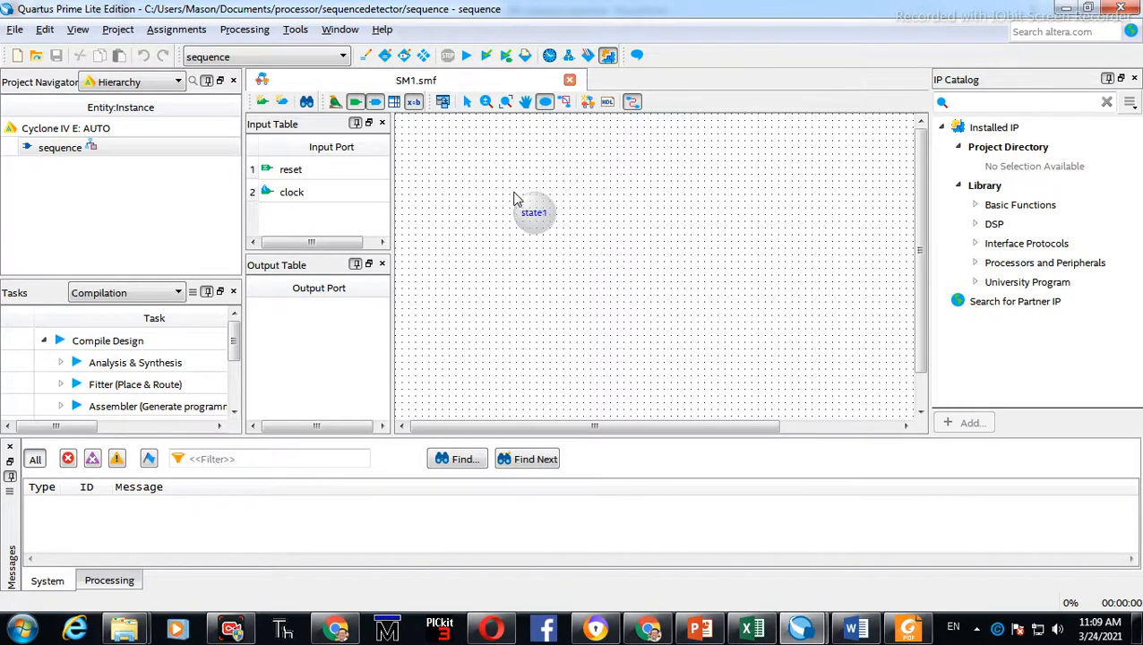
pyautogui.click(528, 201)
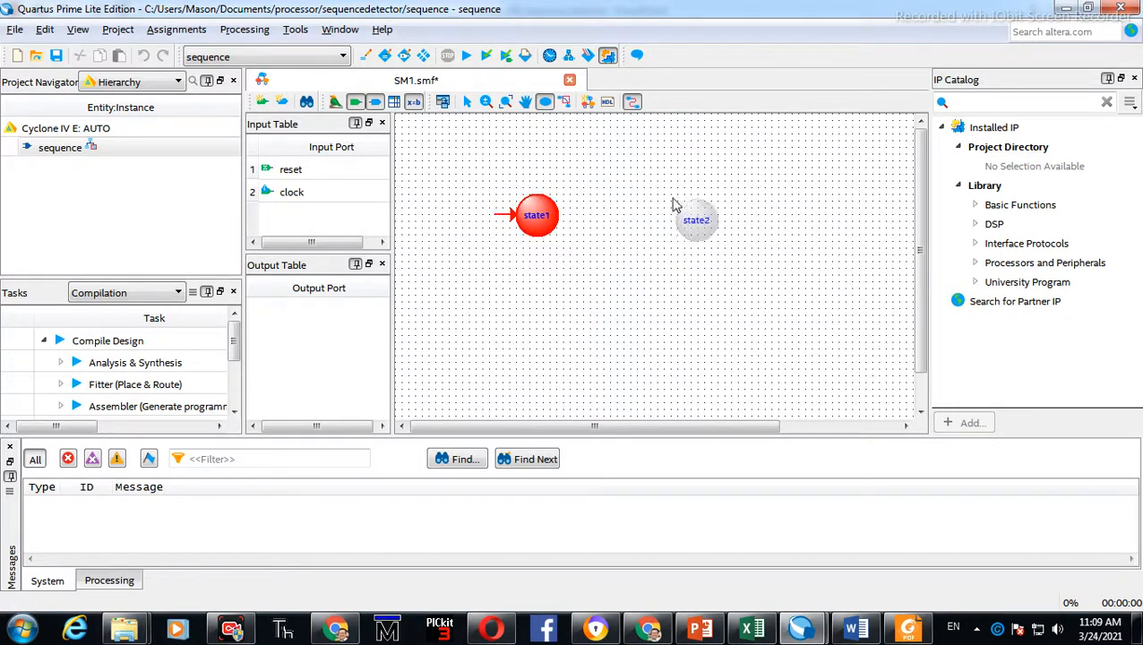
# Check the Moore machine diagram in PowerPoint, then place three more states forming a square with the first one
pyautogui.hotkey('alt', 'Tab')
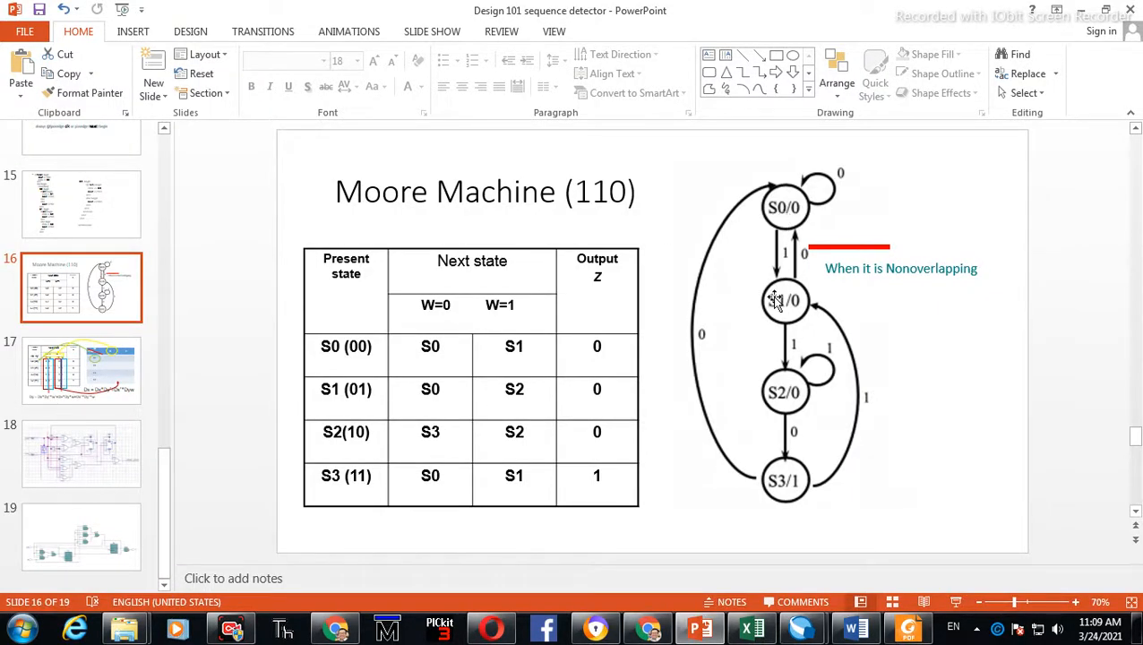
pyautogui.hotkey('alt', 'Tab')
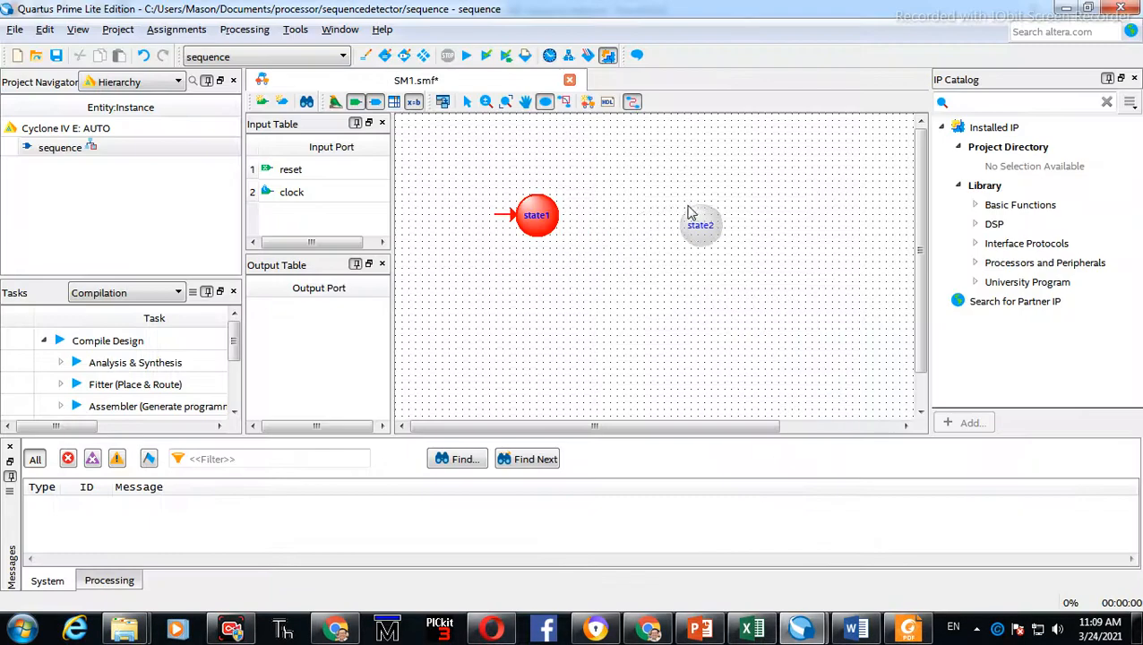
pyautogui.click(683, 204)
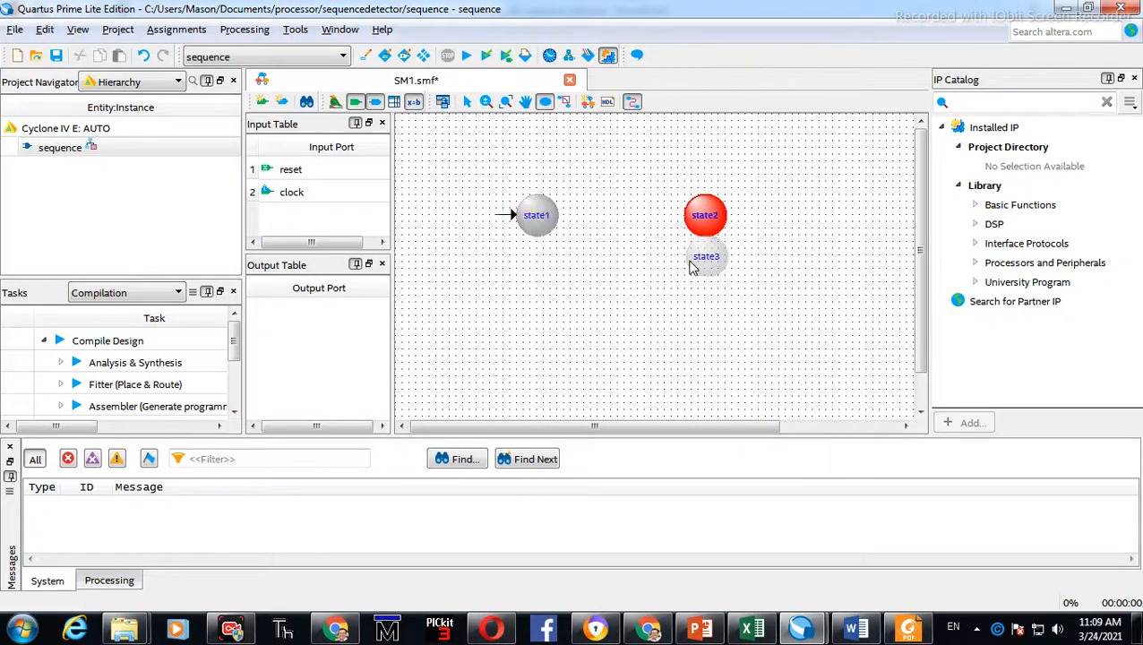
pyautogui.click(690, 320)
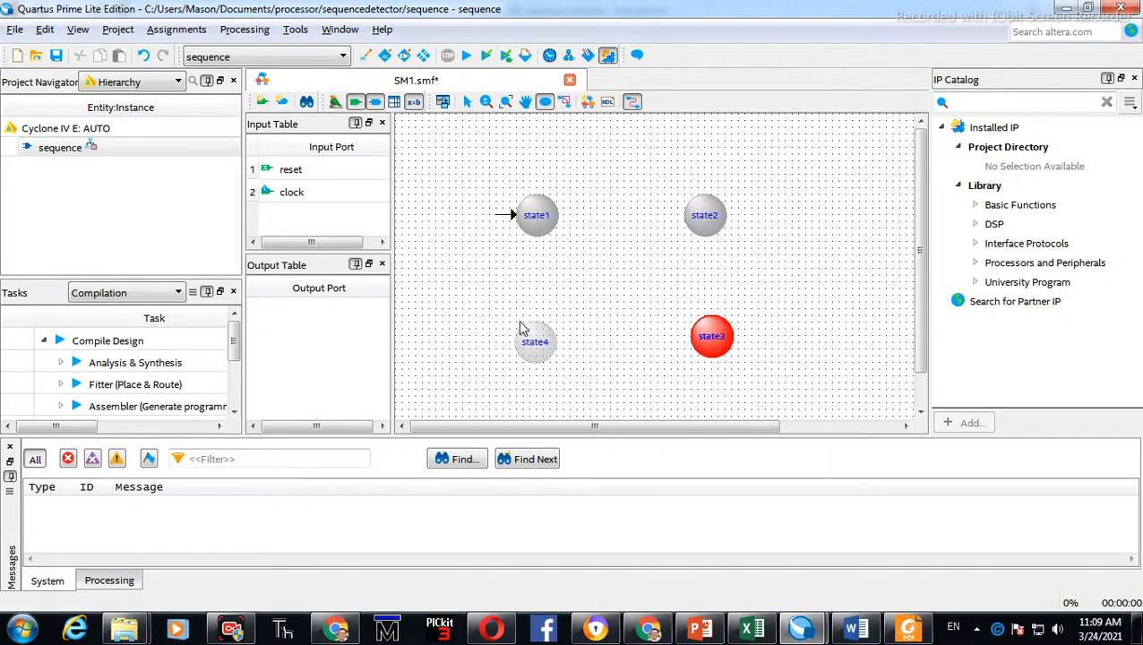
pyautogui.click(522, 326)
# Draw transitions from the first state to the second and from the second state around to the third and fourth
pyautogui.hotkey('alt', 'Tab')
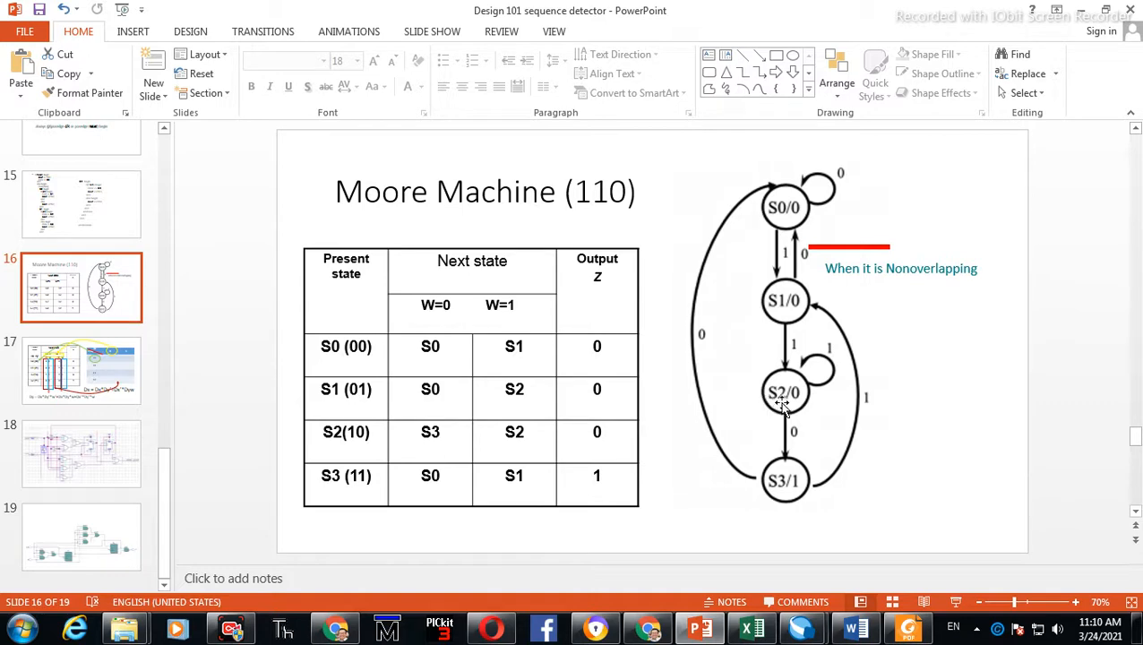
pyautogui.hotkey('alt', 'Tab')
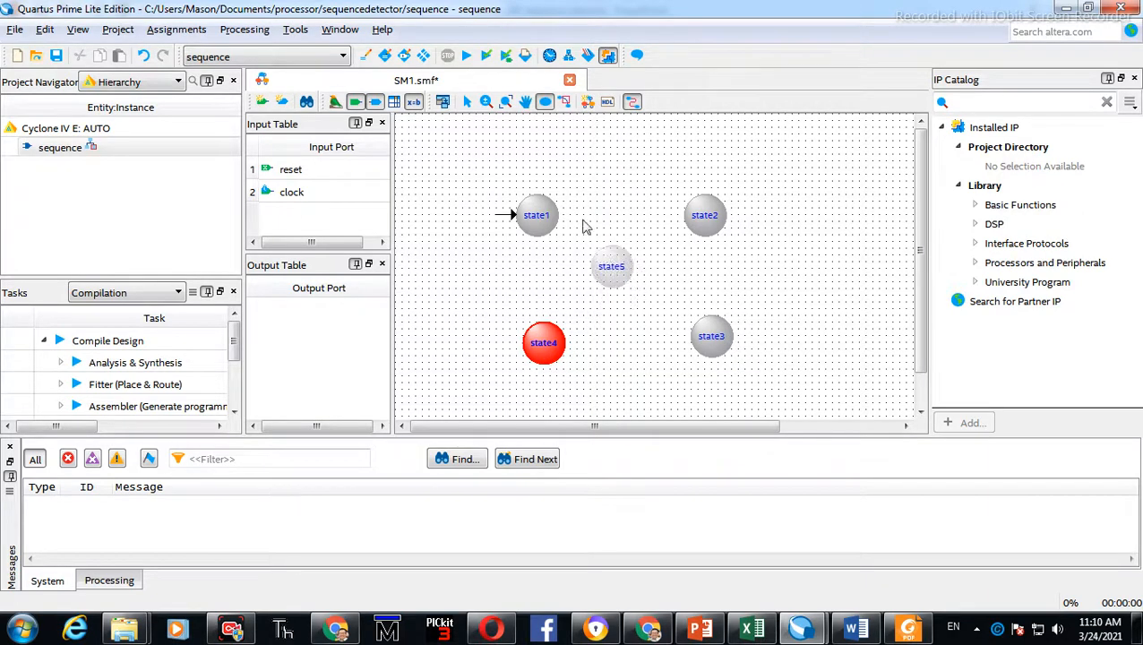
pyautogui.click(564, 103)
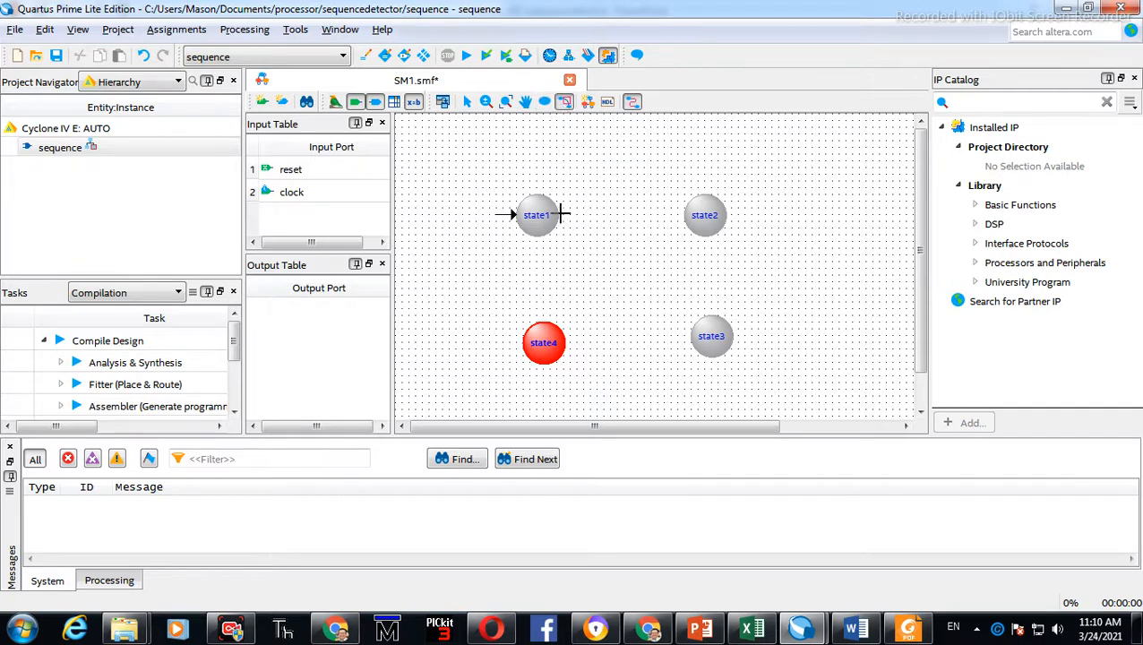
pyautogui.moveTo(563, 214); pyautogui.dragTo(683, 214)
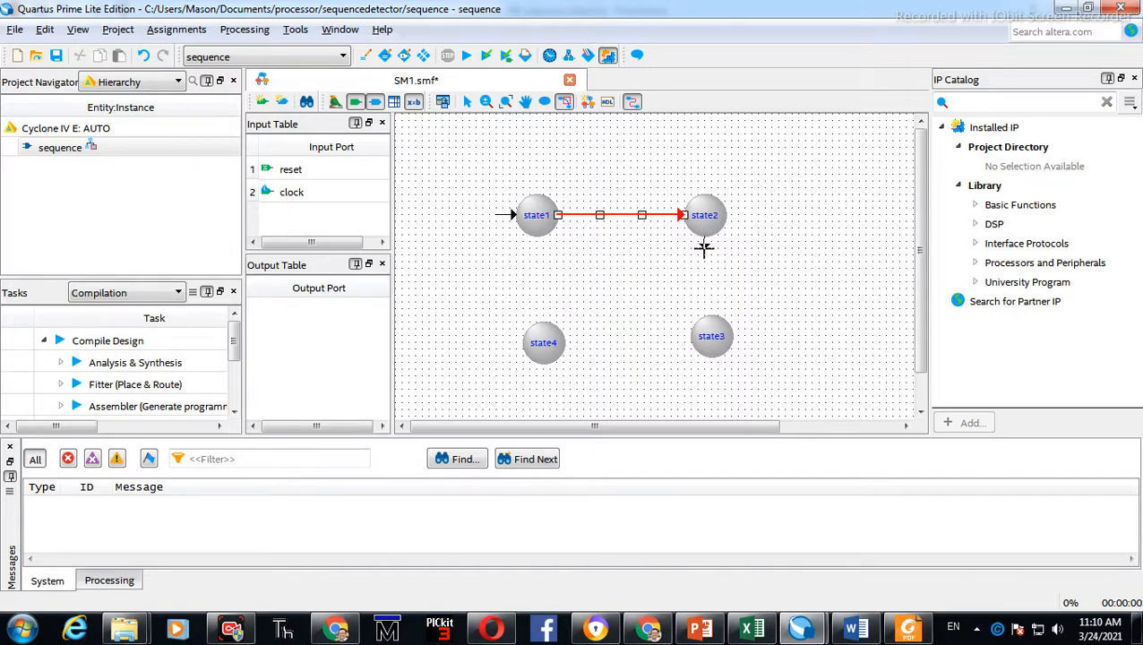
pyautogui.moveTo(704, 248); pyautogui.dragTo(563, 342)
# Draw a transition from the fourth state back to the first state
pyautogui.hotkey('alt', 'Tab')
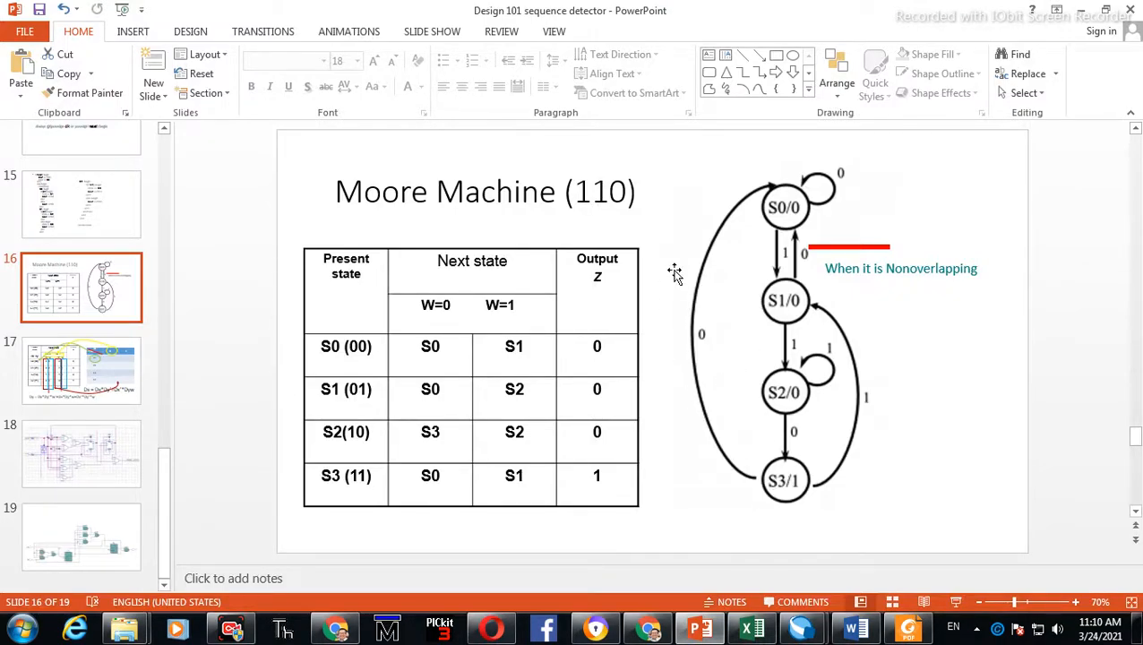
pyautogui.hotkey('alt', 'Tab')
pyautogui.moveTo(533, 327); pyautogui.dragTo(536, 235)
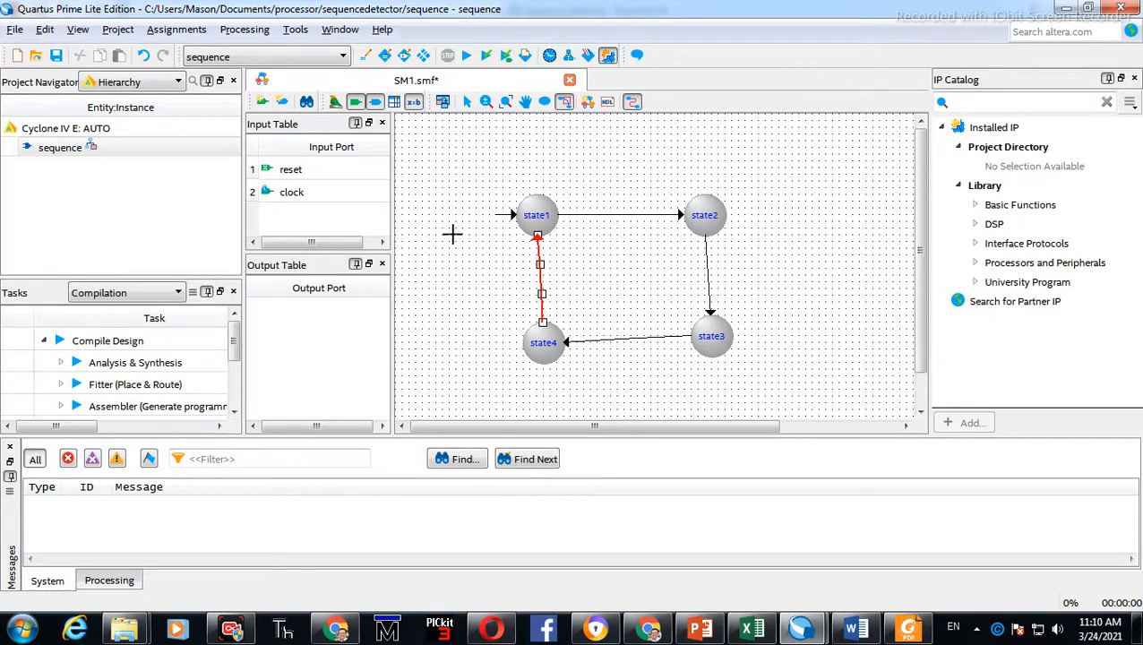
# Bend the transition from the fourth state to the first into an outward curve
pyautogui.moveTo(541, 263); pyautogui.dragTo(506, 264)
pyautogui.click(466, 103)
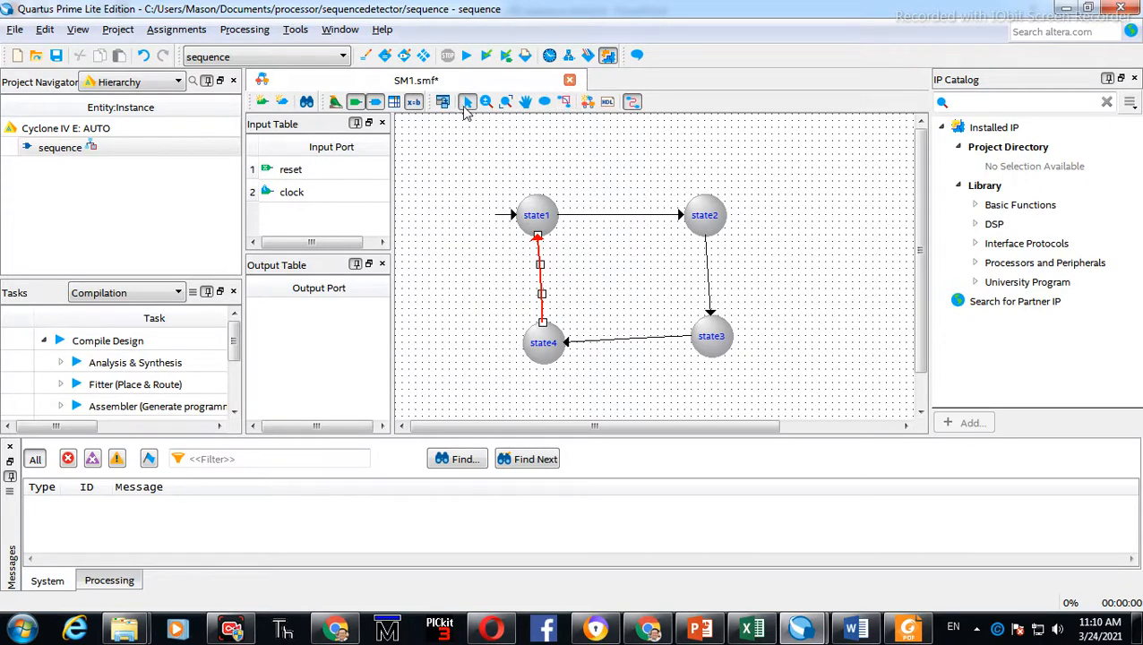
pyautogui.moveTo(540, 265); pyautogui.dragTo(503, 261)
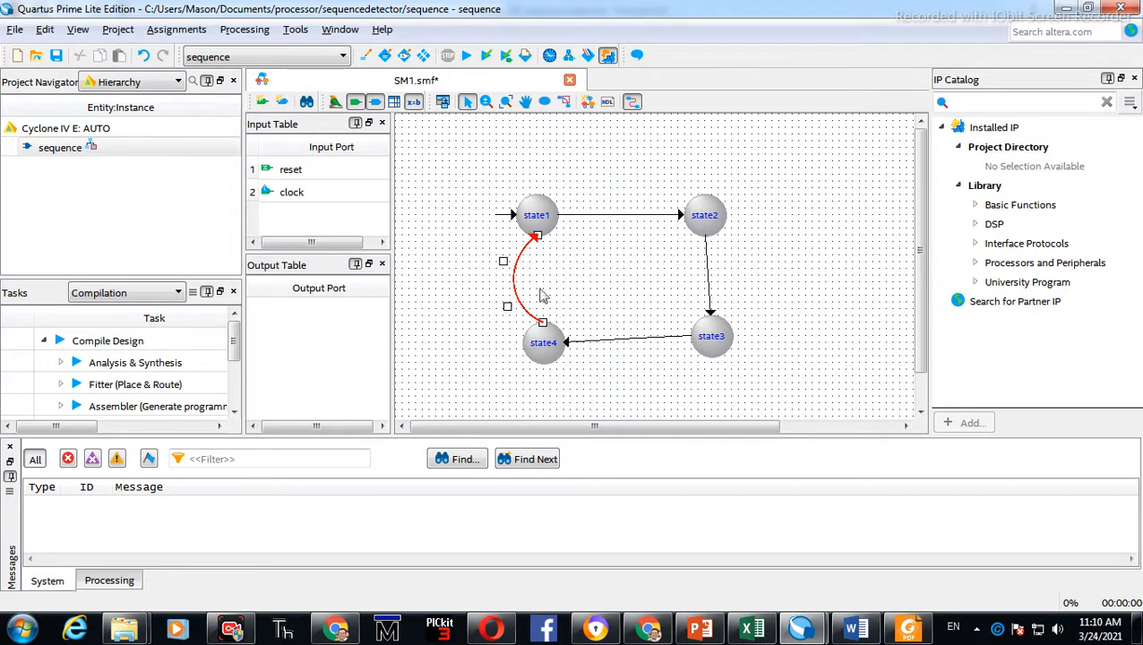
# Bend the transition from the first state to the second into an upward arc
pyautogui.click(616, 215)
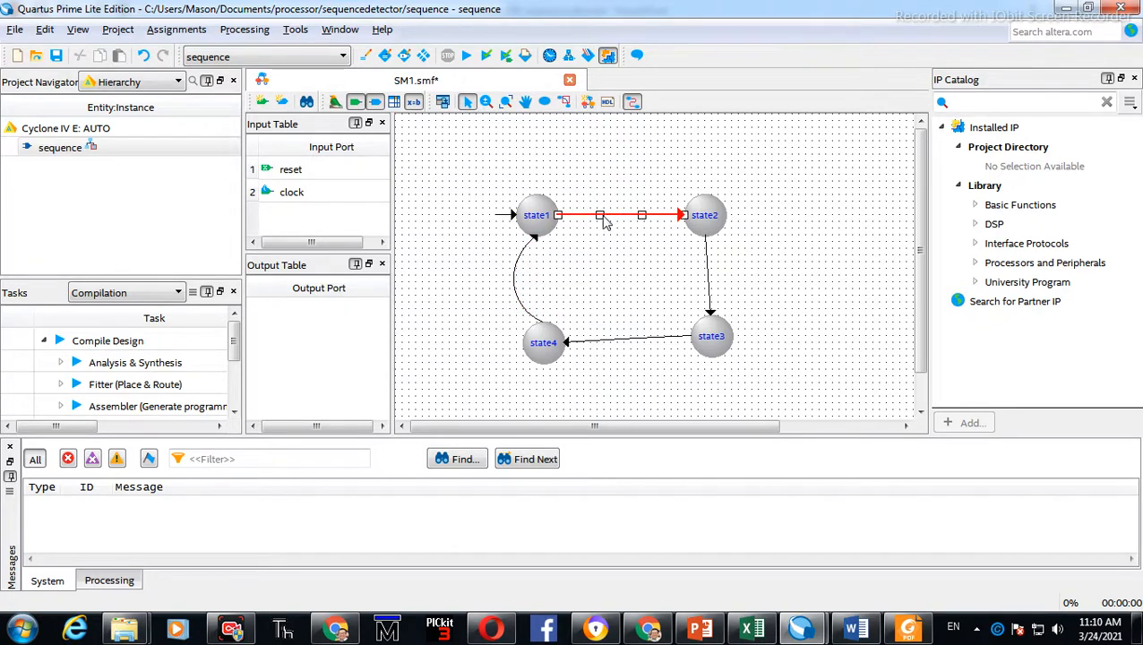
pyautogui.moveTo(599, 216); pyautogui.dragTo(598, 168)
pyautogui.moveTo(643, 216); pyautogui.dragTo(659, 179)
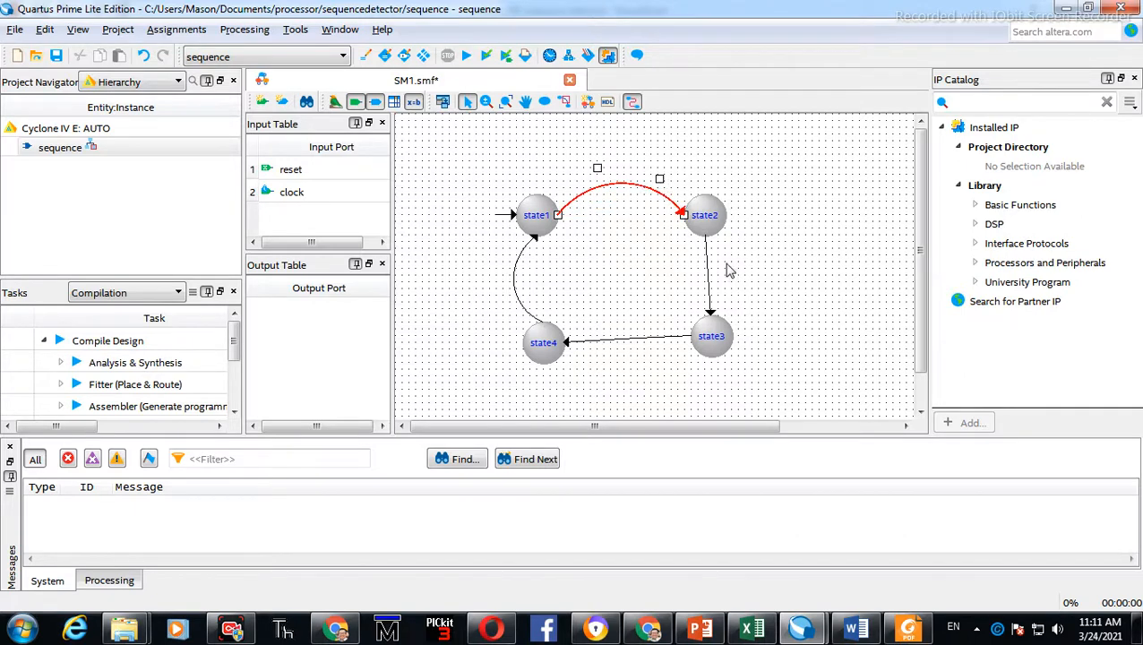
# Curve the second-to-third and third-to-fourth transitions outward so all four form a loop
pyautogui.click(709, 264)
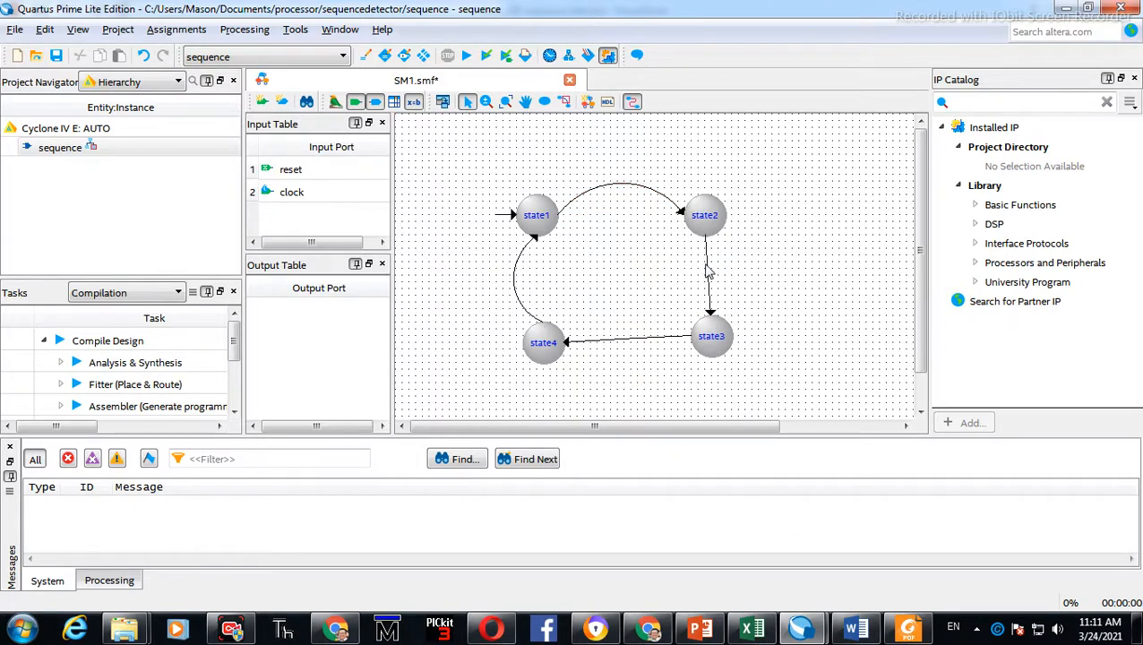
pyautogui.moveTo(706, 261); pyautogui.dragTo(753, 259)
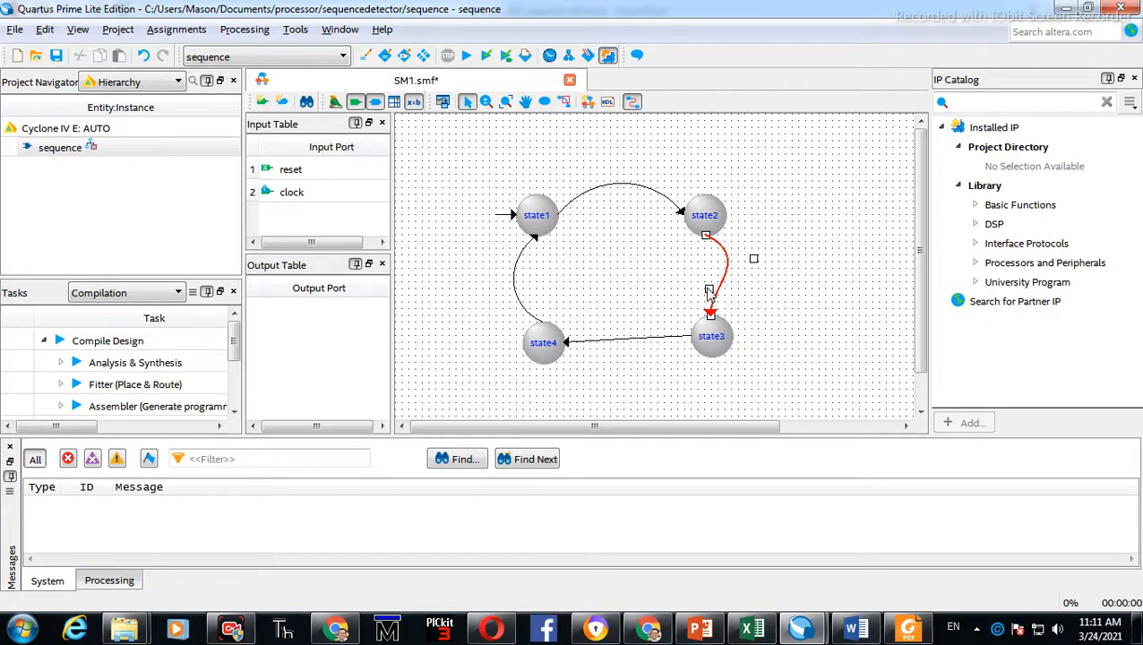
pyautogui.moveTo(710, 290); pyautogui.dragTo(743, 314)
pyautogui.click(660, 339)
pyautogui.moveTo(651, 339); pyautogui.dragTo(590, 364)
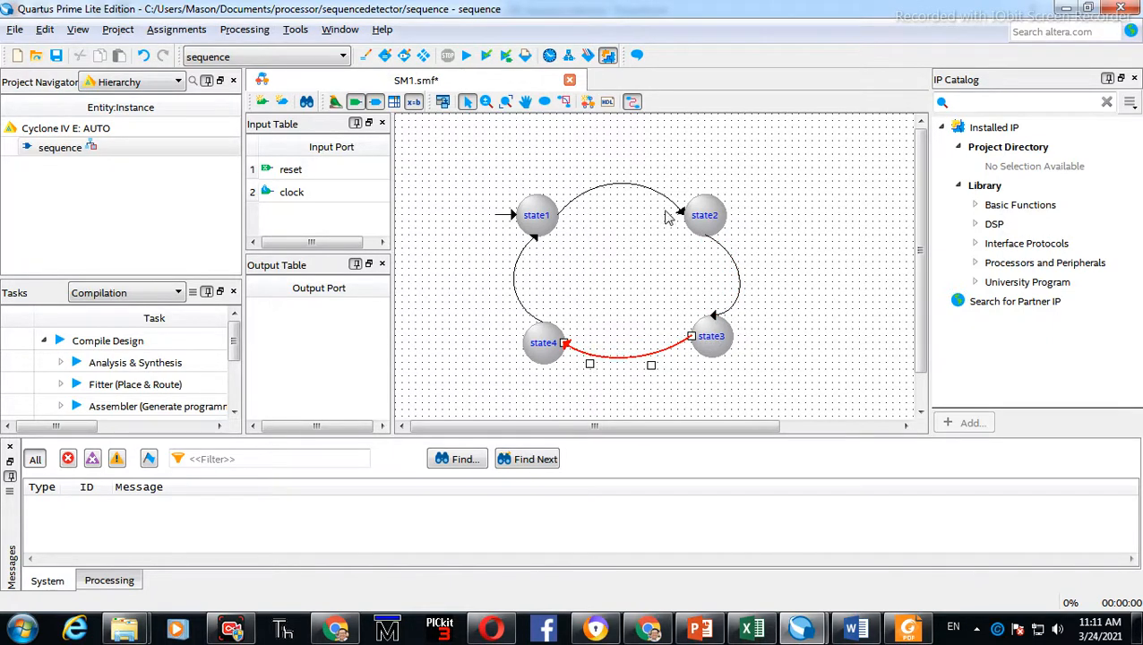
# Insert a new input port in the Input Table and rename it W
pyautogui.hotkey('alt', 'Tab')
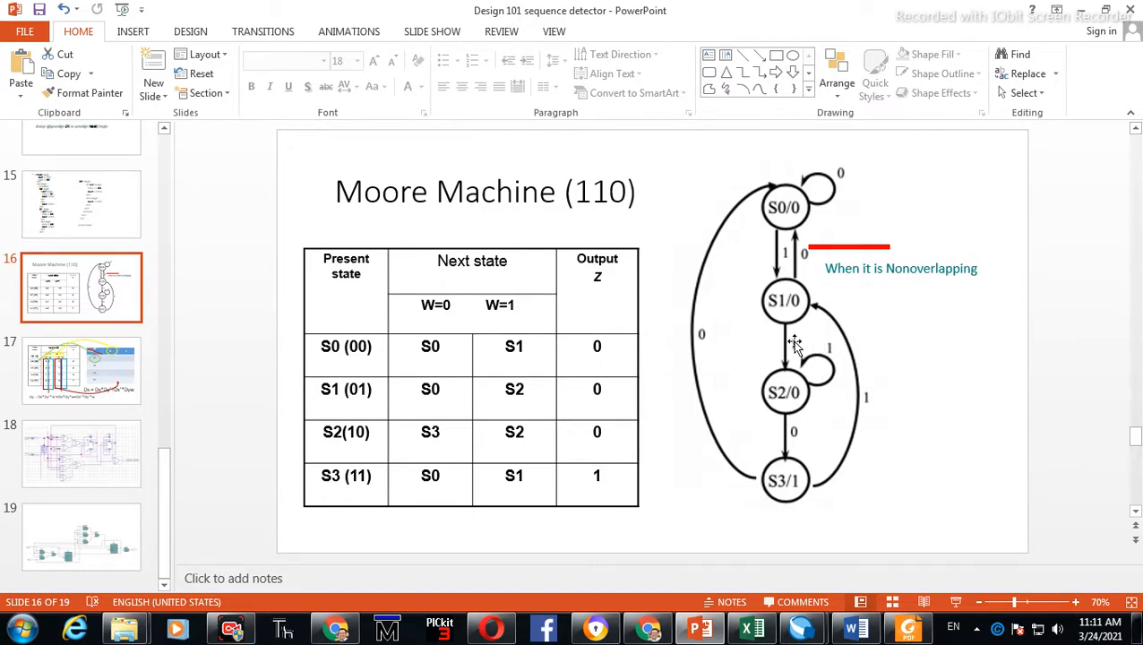
pyautogui.hotkey('alt', 'Tab')
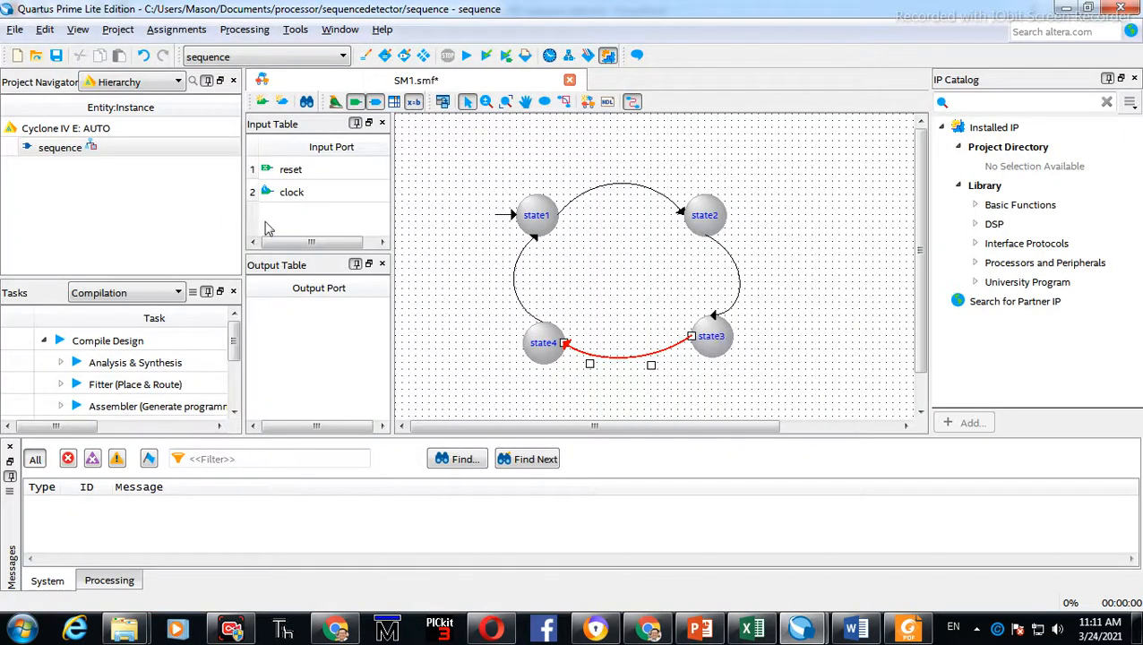
pyautogui.click(418, 117)
pyautogui.rightClick(281, 221)
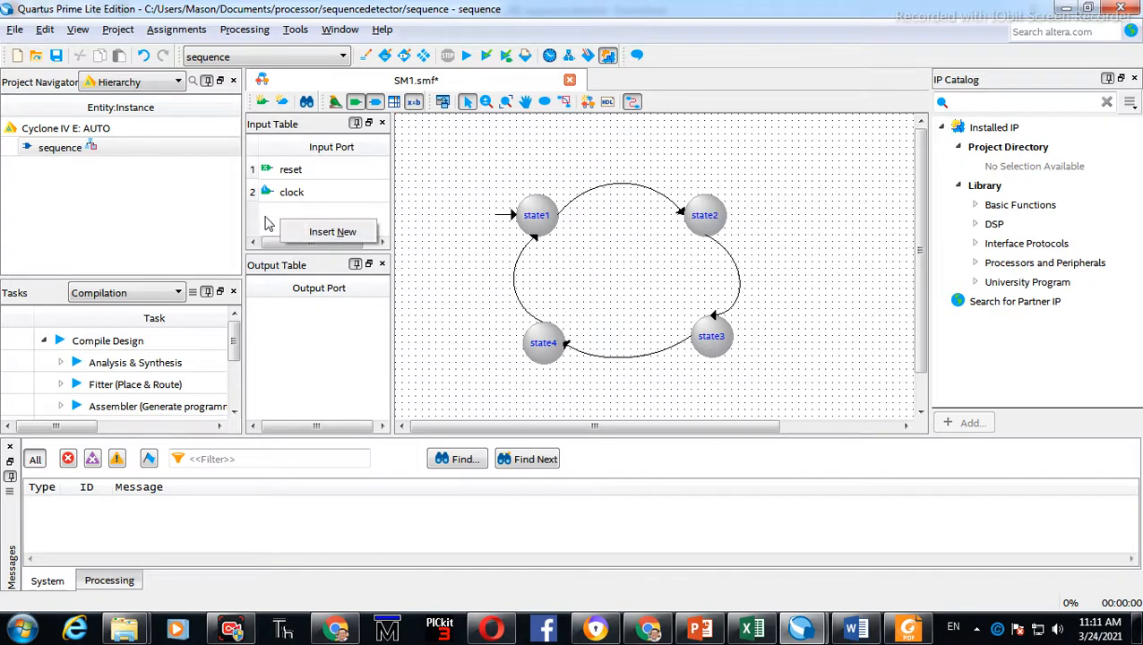
pyautogui.rightClick(262, 210)
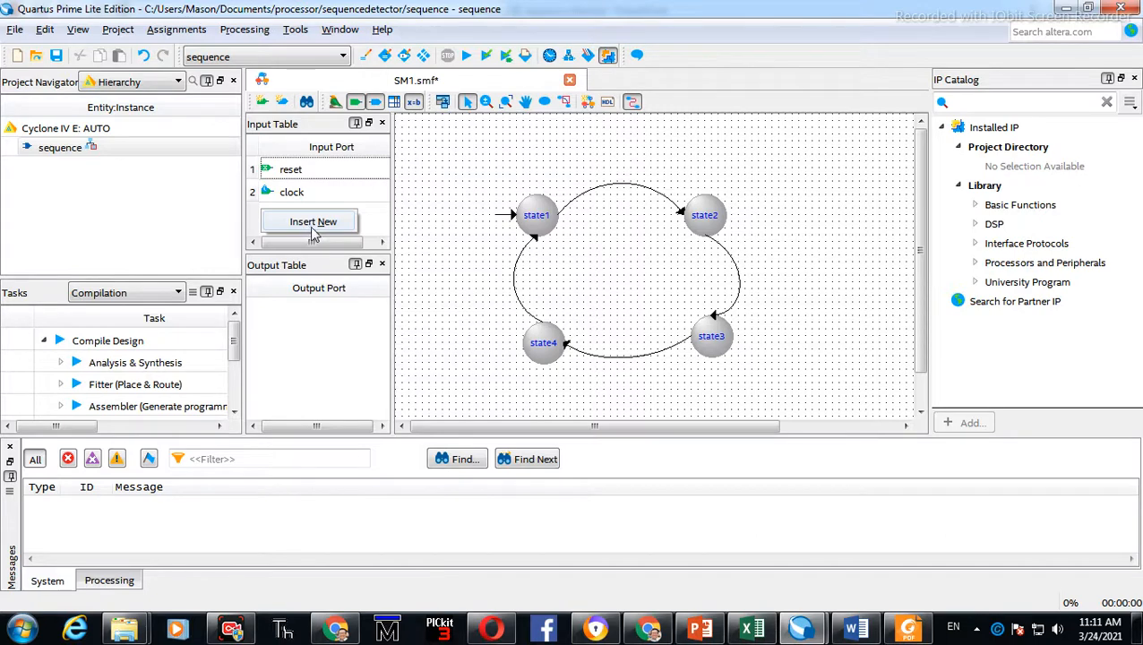
pyautogui.click(312, 224)
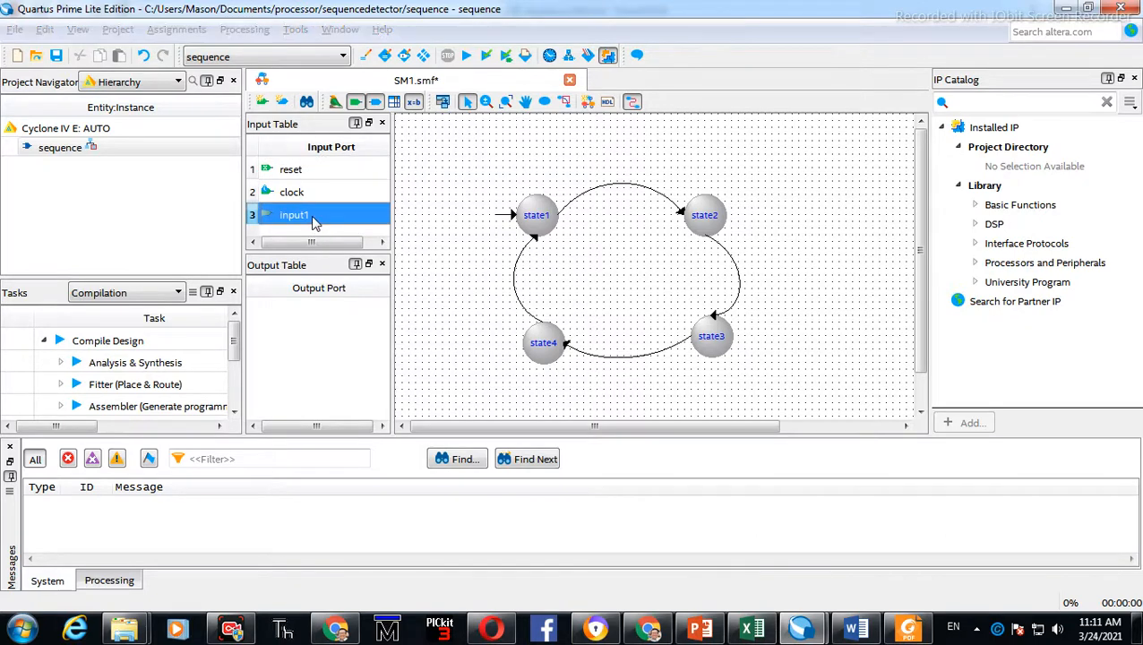
pyautogui.doubleClick(328, 227)
pyautogui.click(670, 332)
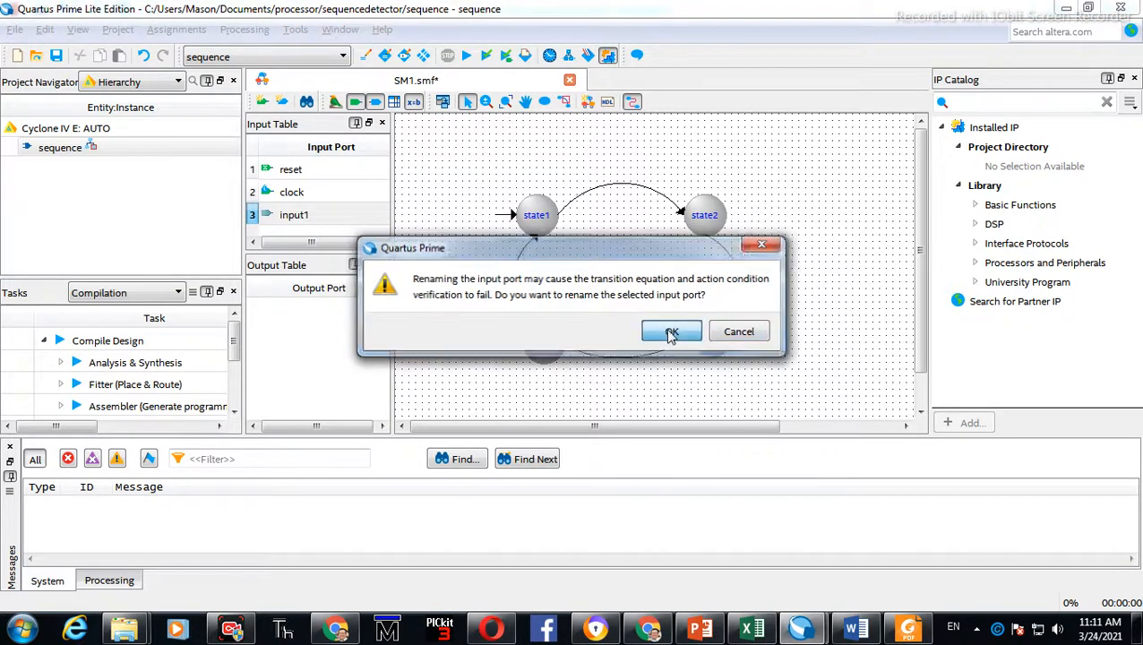
pyautogui.write('W')
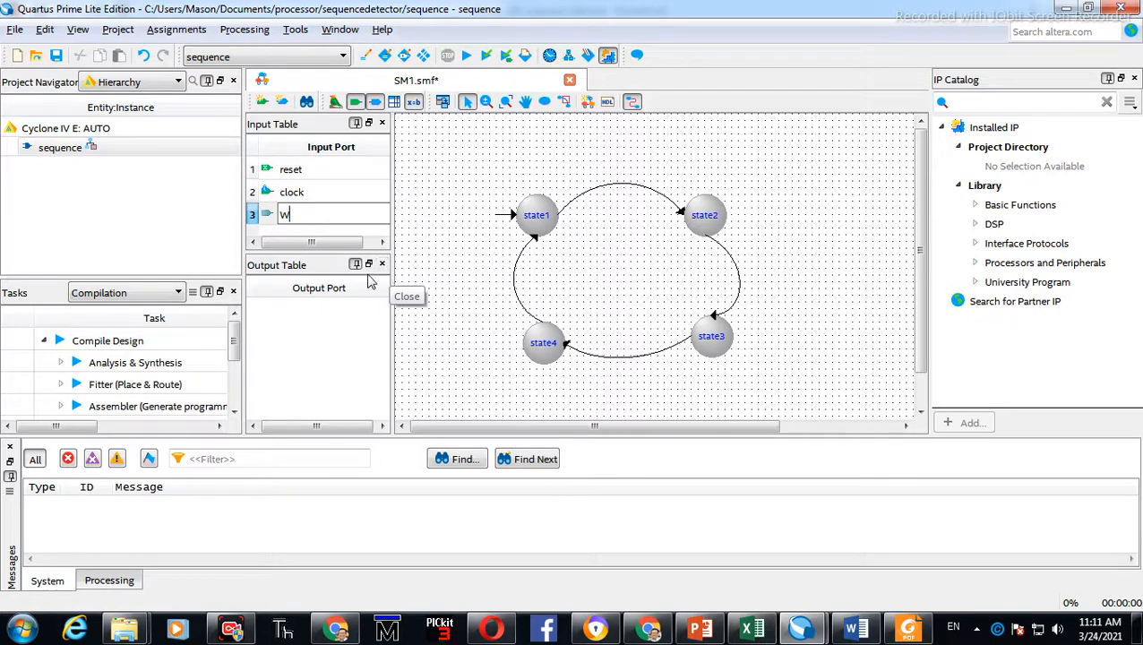
# Insert a new output port in the Output Table and rename it Z
pyautogui.click(305, 331)
pyautogui.rightClick(306, 329)
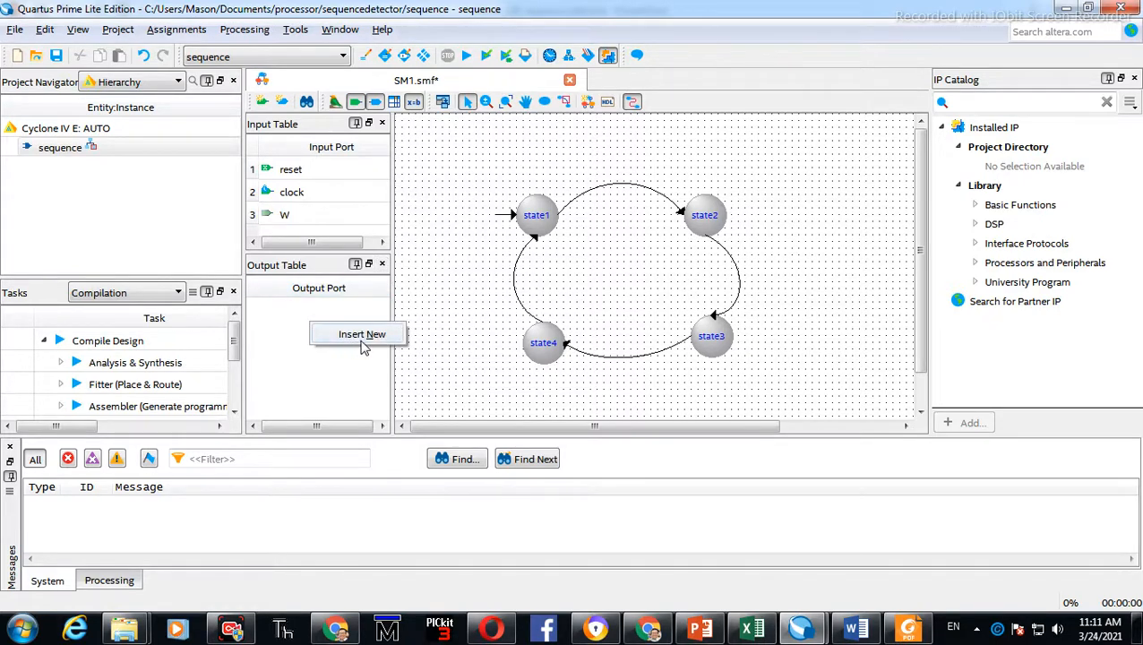
pyautogui.click(363, 336)
pyautogui.click(324, 312)
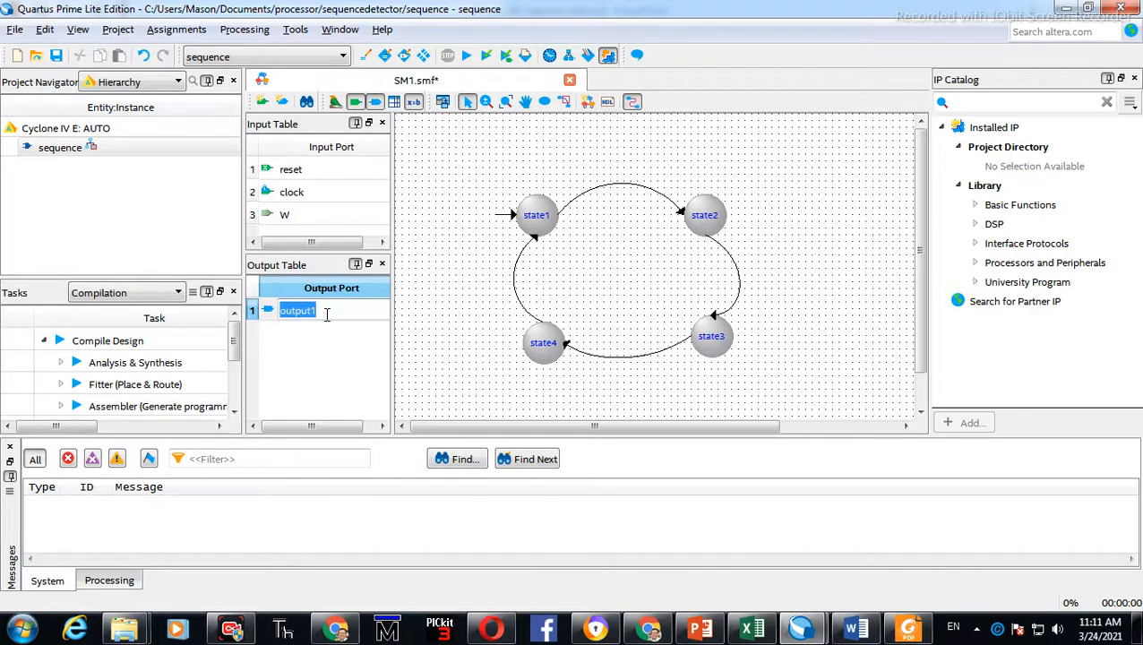
pyautogui.write('Z')
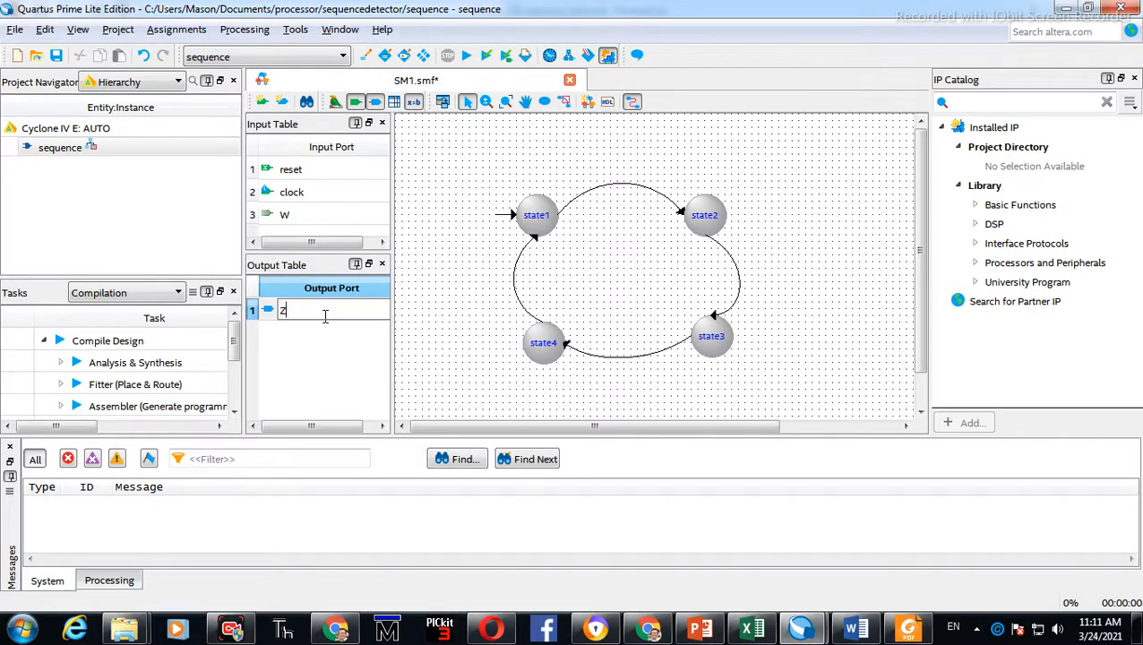
pyautogui.click(378, 363)
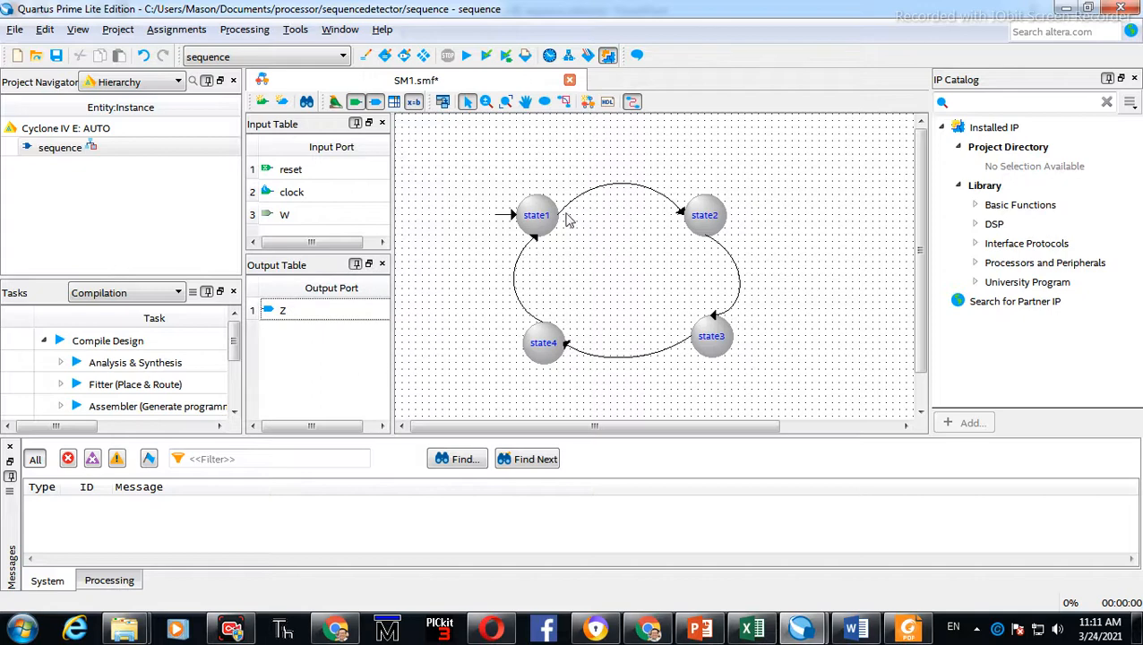
# Check the reference diagram, then set the state1-to-state2 transition equation to W
pyautogui.hotkey('alt', 'Tab')
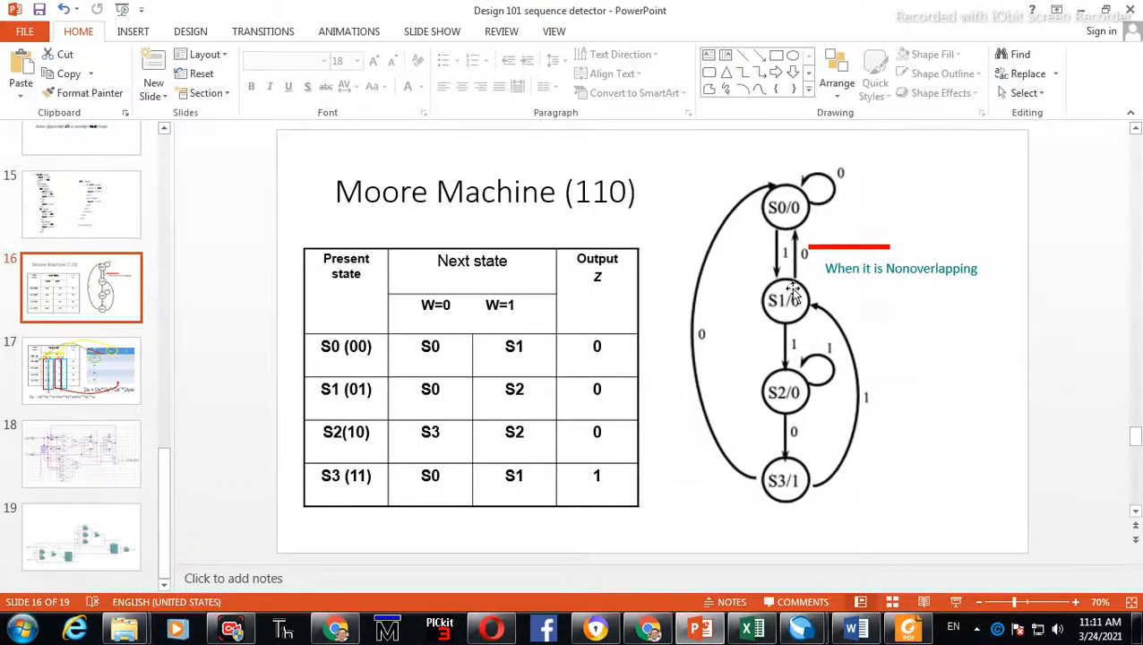
pyautogui.hotkey('alt', 'Tab')
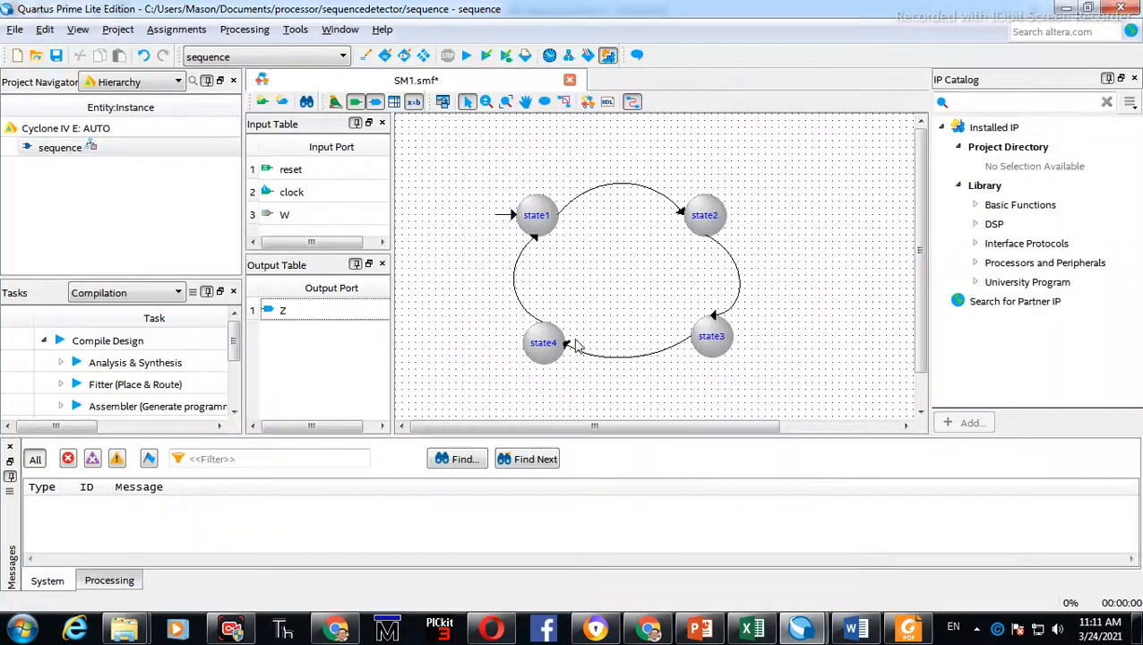
pyautogui.doubleClick(624, 190)
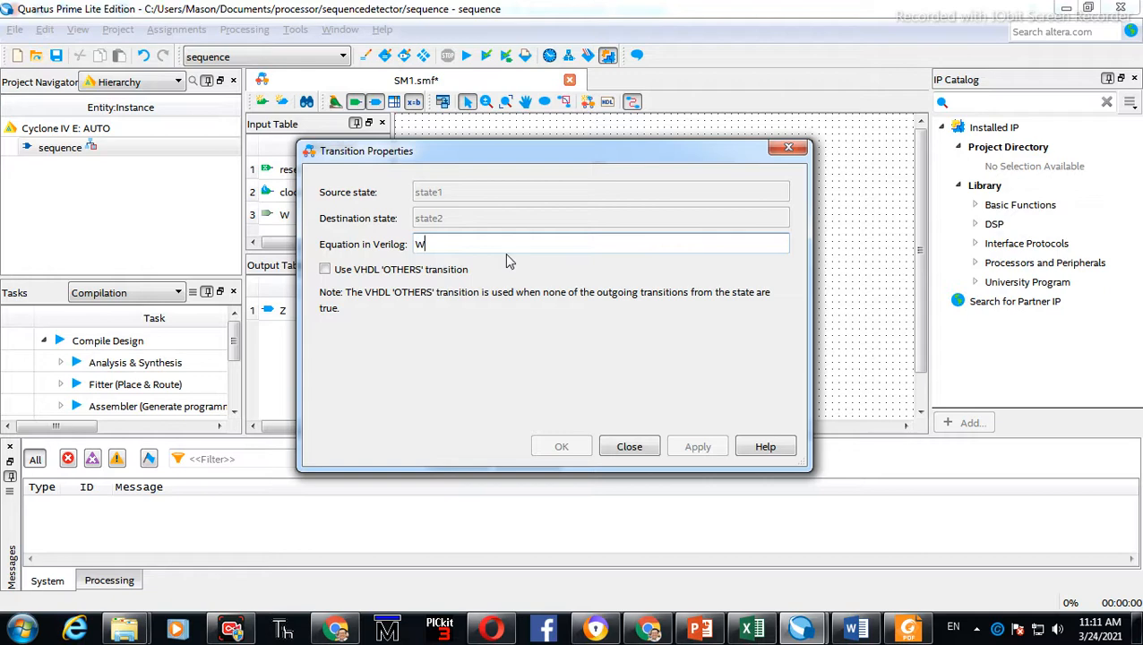
pyautogui.press('BackSpace')
pyautogui.click(416, 274)
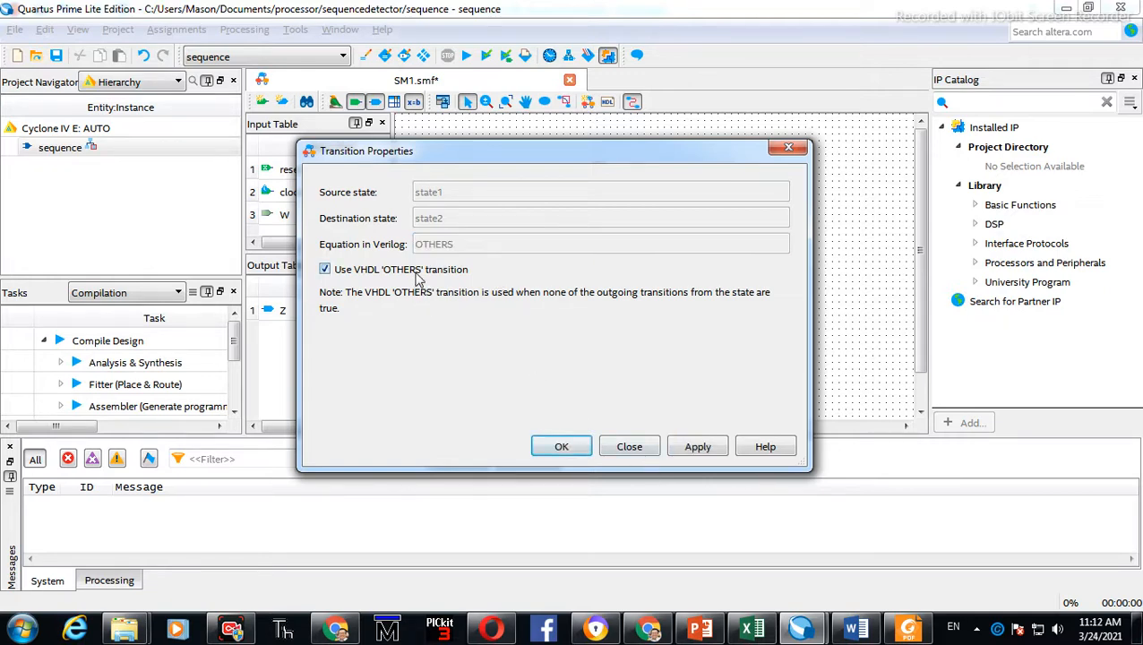
pyautogui.click(416, 274)
pyautogui.click(442, 243)
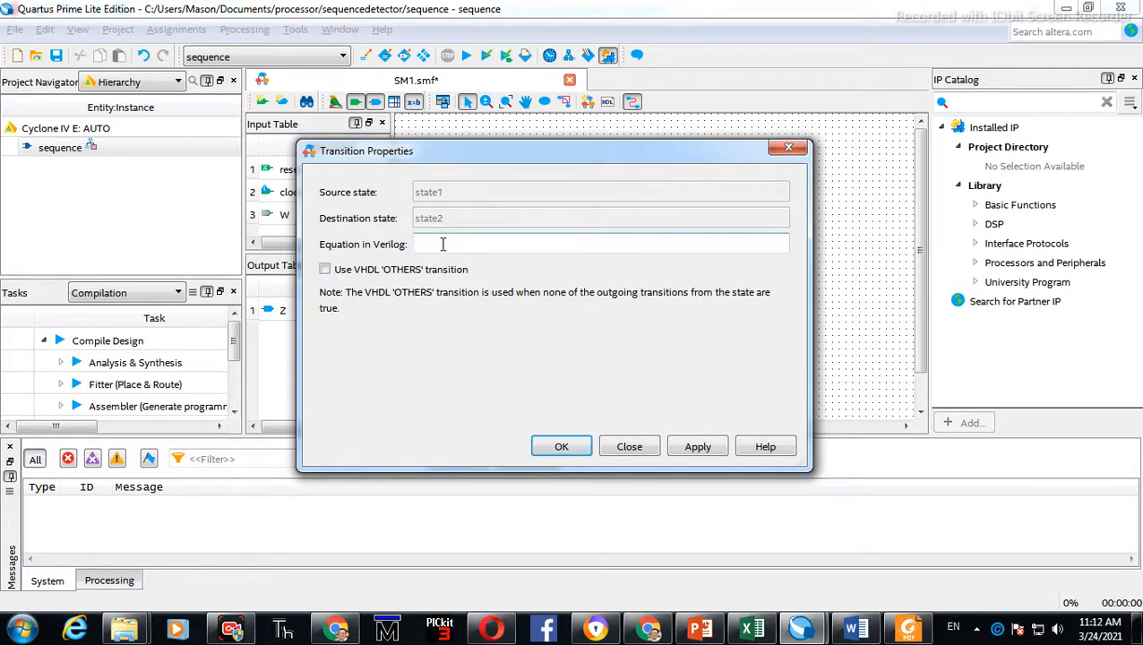
pyautogui.click(698, 446)
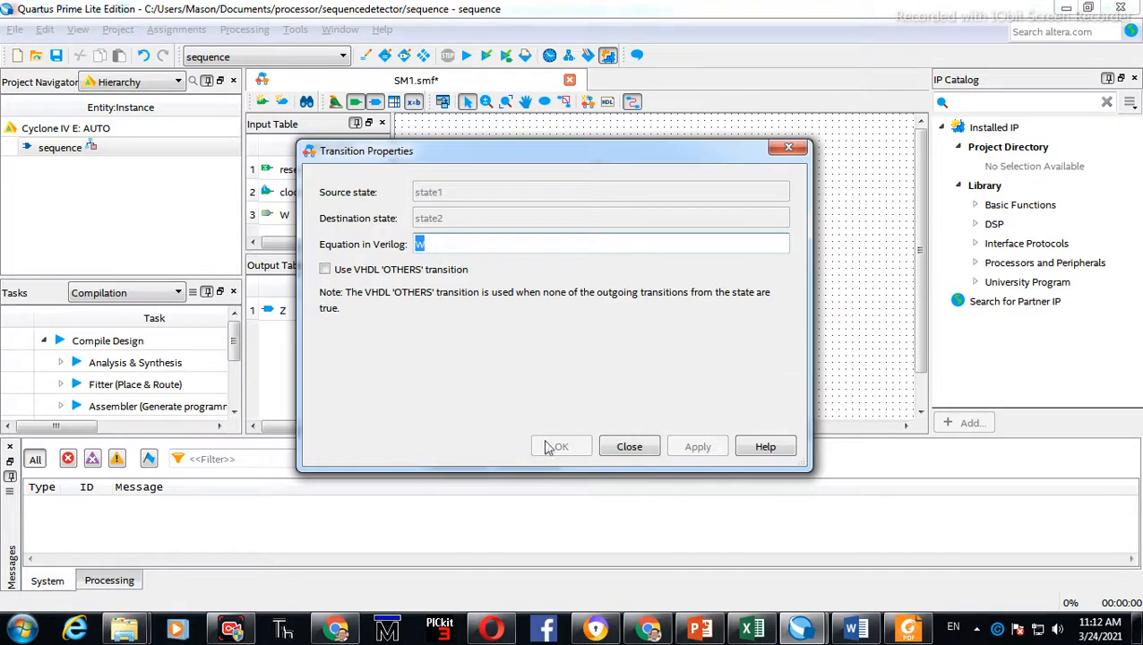
pyautogui.click(628, 447)
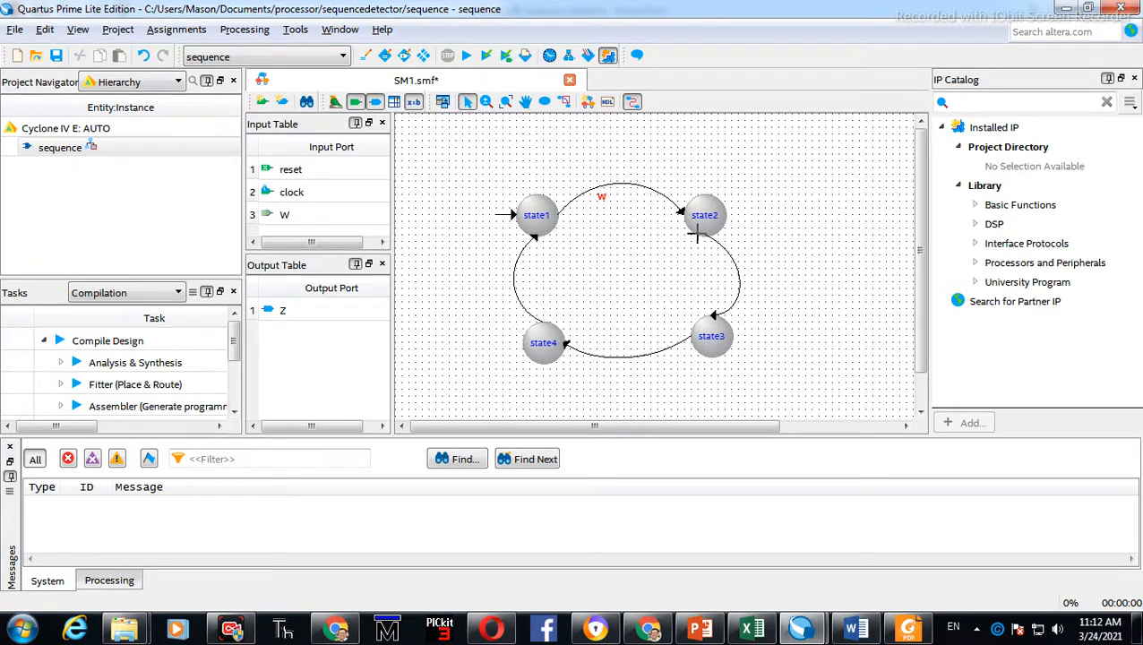
# Set the state2-to-state3 transition equation to W
pyautogui.doubleClick(738, 277)
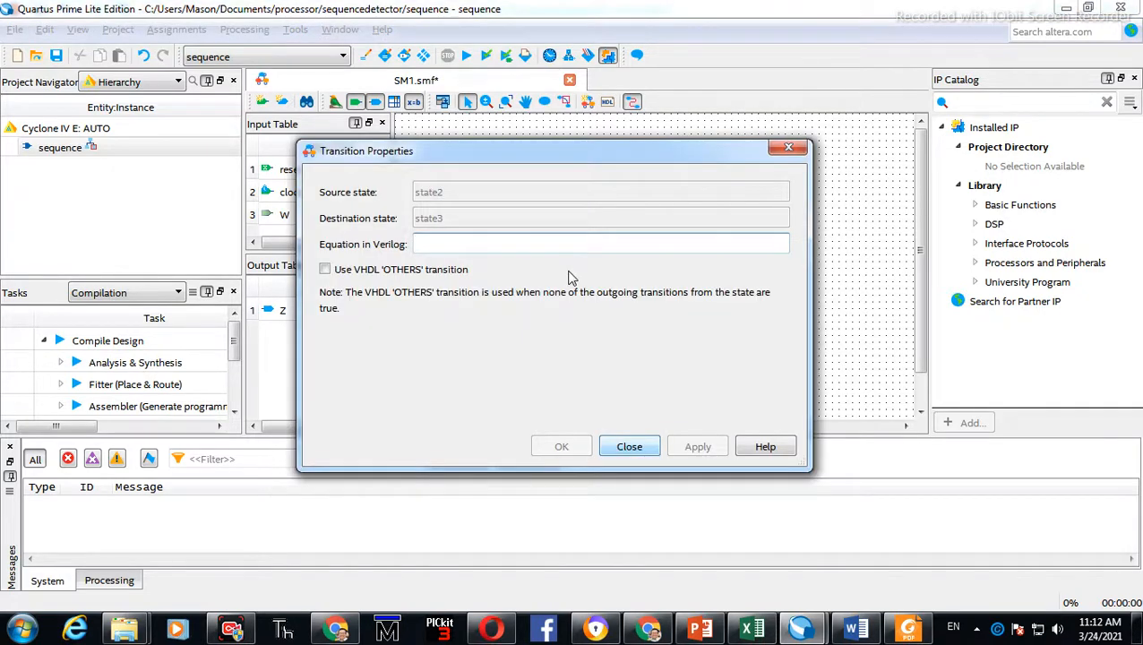
pyautogui.click(629, 446)
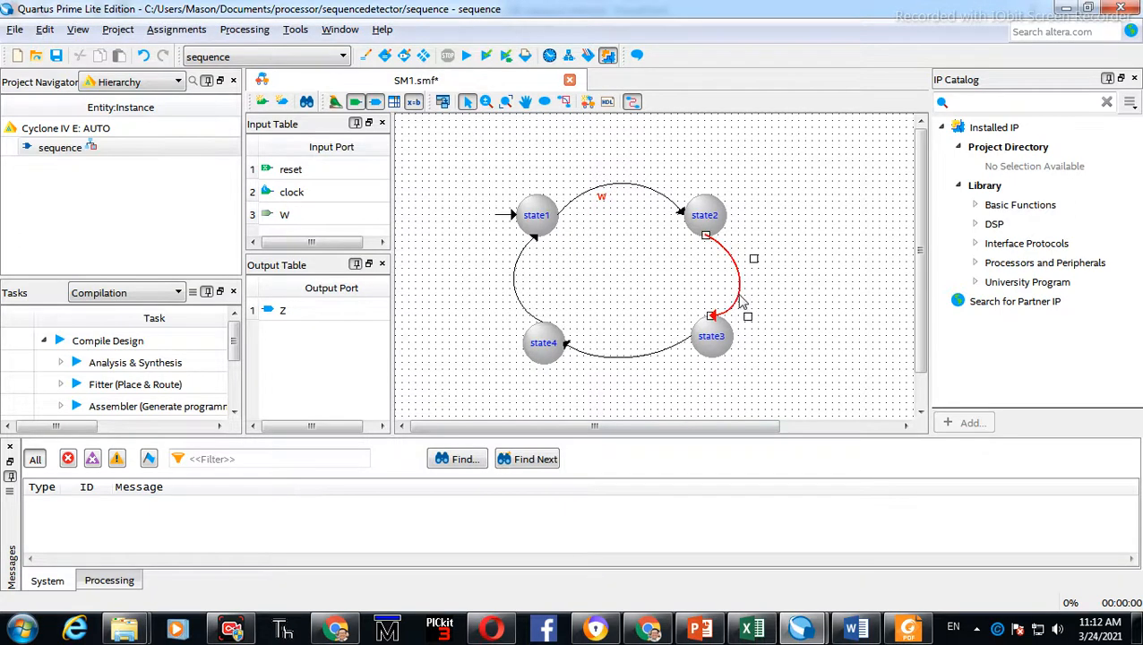
pyautogui.doubleClick(741, 305)
pyautogui.click(325, 270)
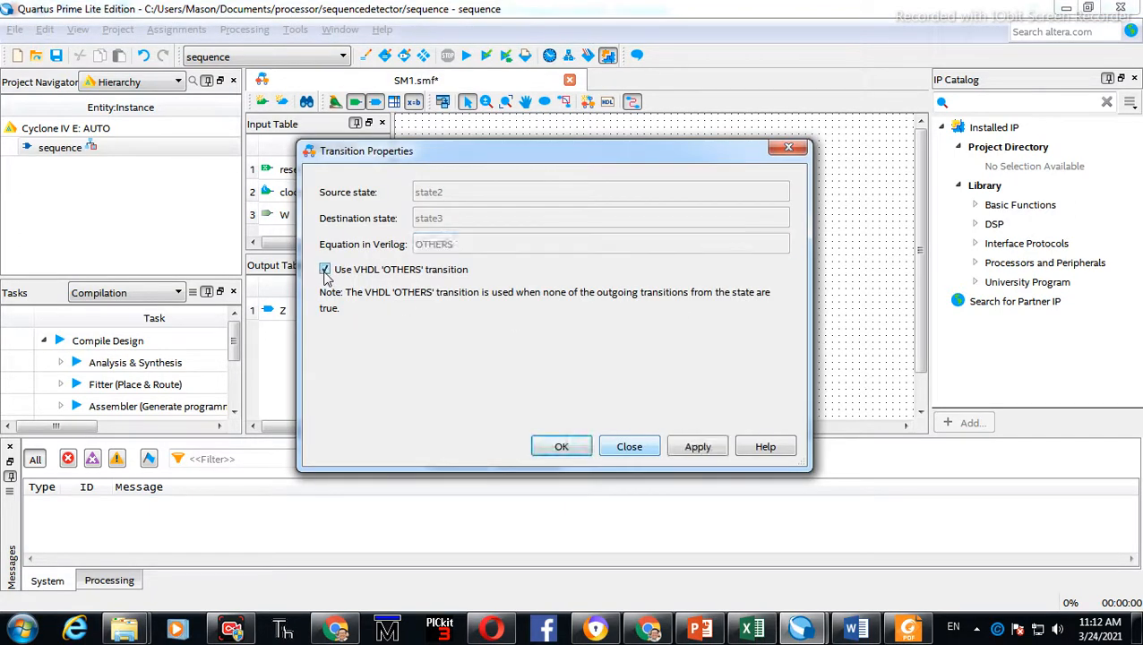
pyautogui.click(406, 270)
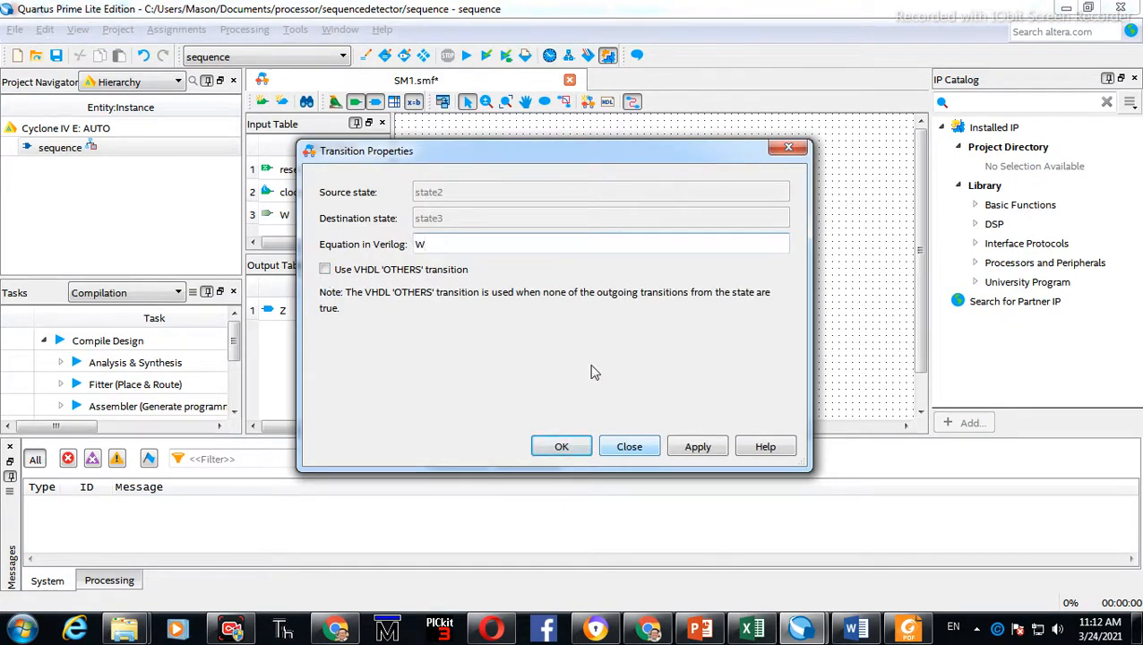
pyautogui.click(697, 450)
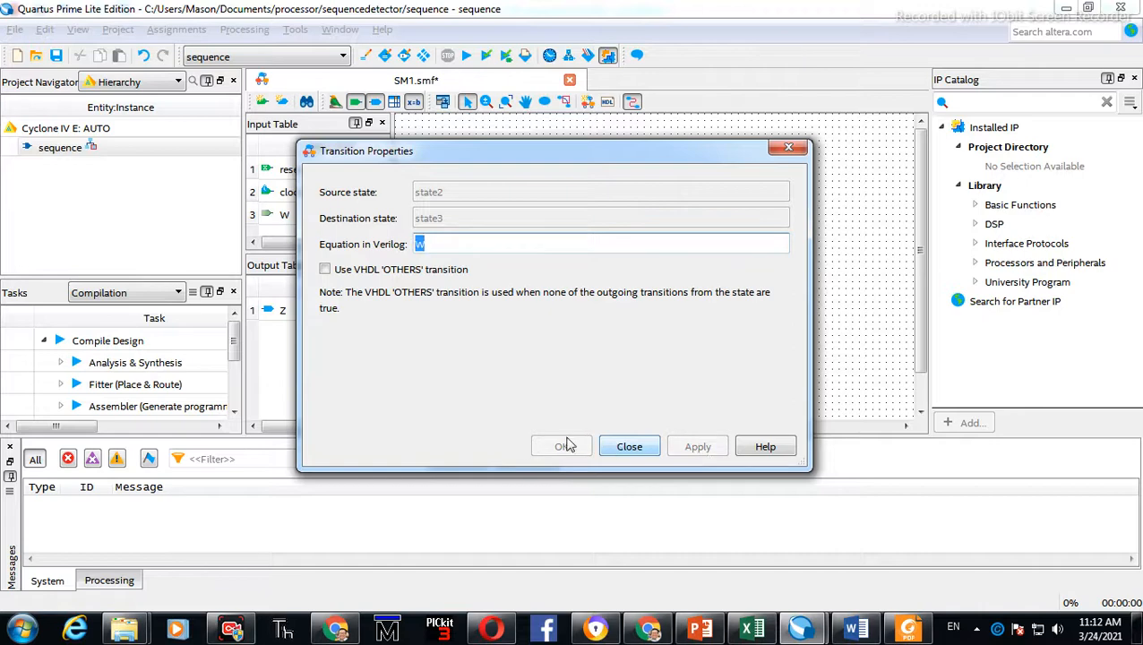
pyautogui.click(645, 453)
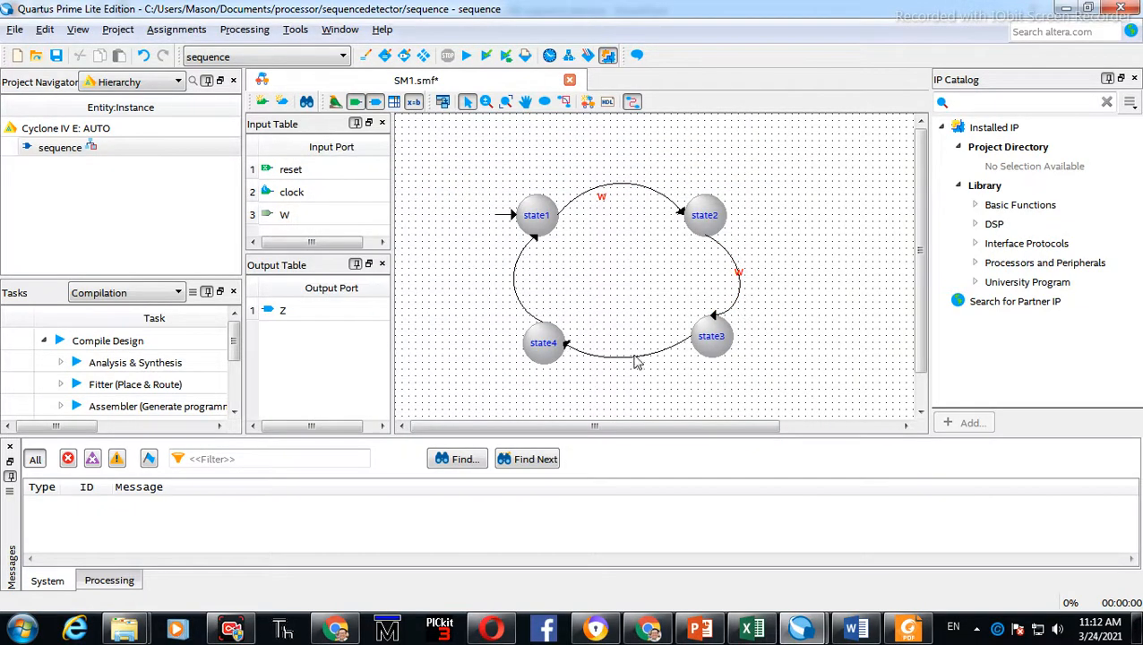
# Reshape the state2-to-state3 transition into a wider outward curve
pyautogui.click(636, 357)
pyautogui.click(737, 303)
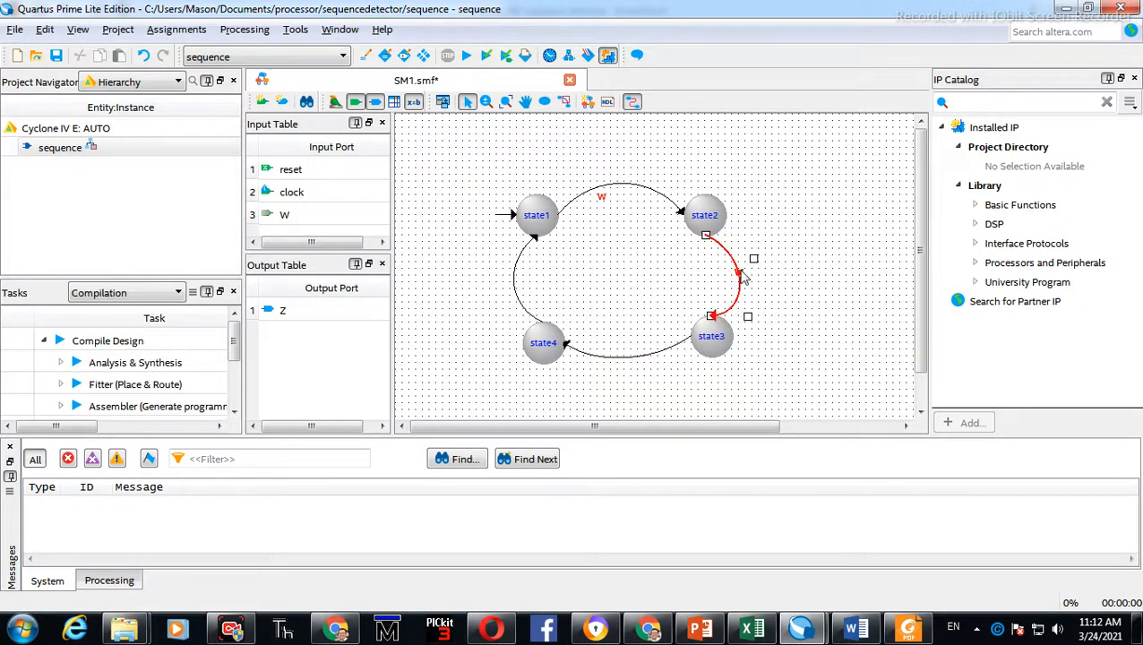
pyautogui.moveTo(754, 265); pyautogui.dragTo(776, 259)
pyautogui.moveTo(748, 323); pyautogui.dragTo(846, 273)
pyautogui.click(654, 407)
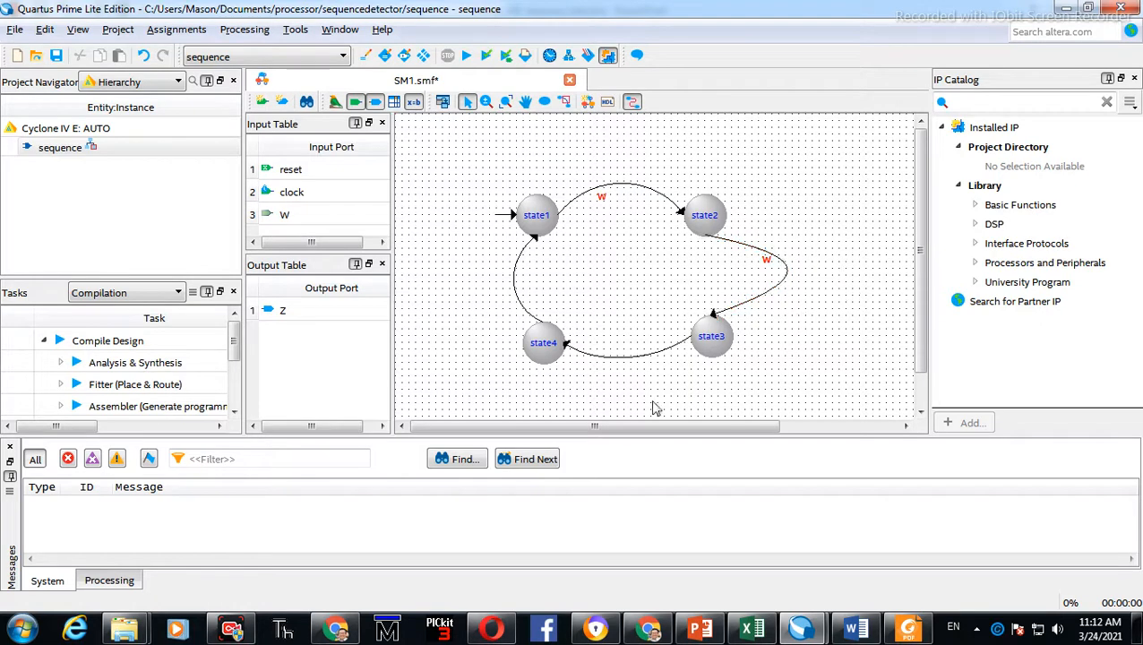
# Set the state3-to-state4 transition equation to W
pyautogui.doubleClick(641, 361)
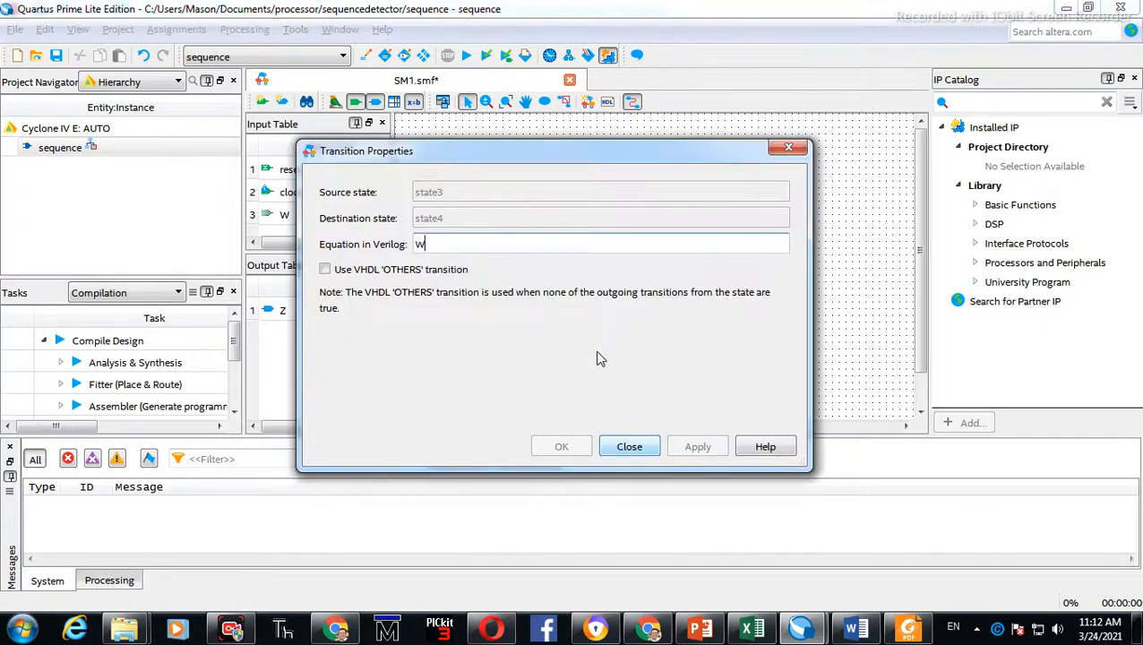
pyautogui.click(385, 268)
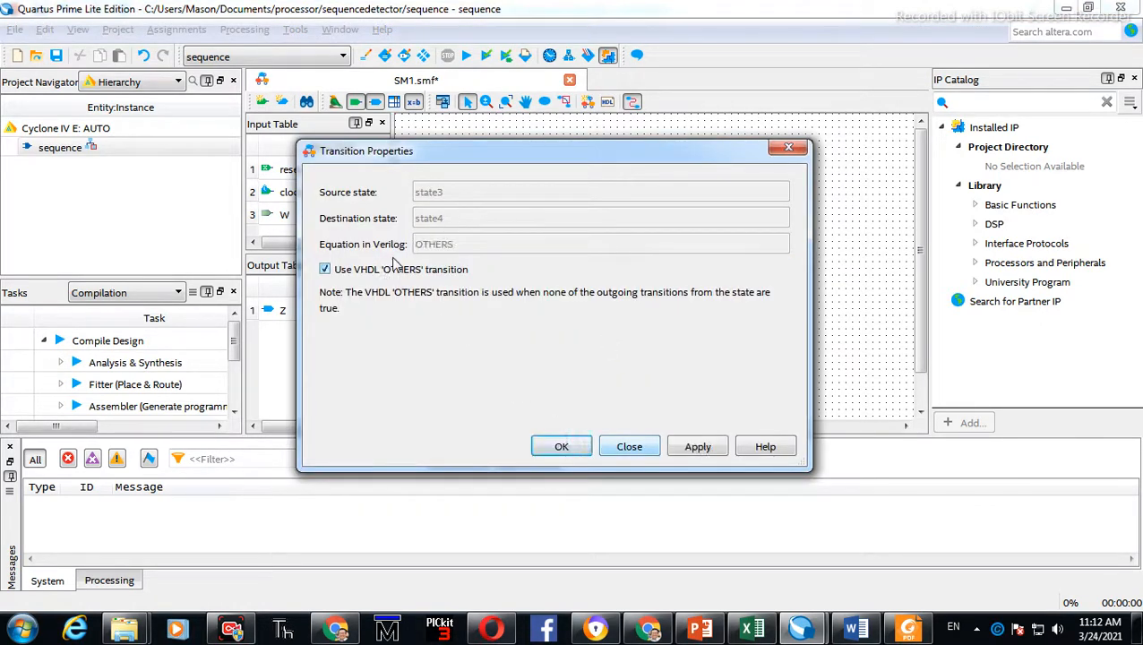
pyautogui.click(388, 268)
pyautogui.click(446, 244)
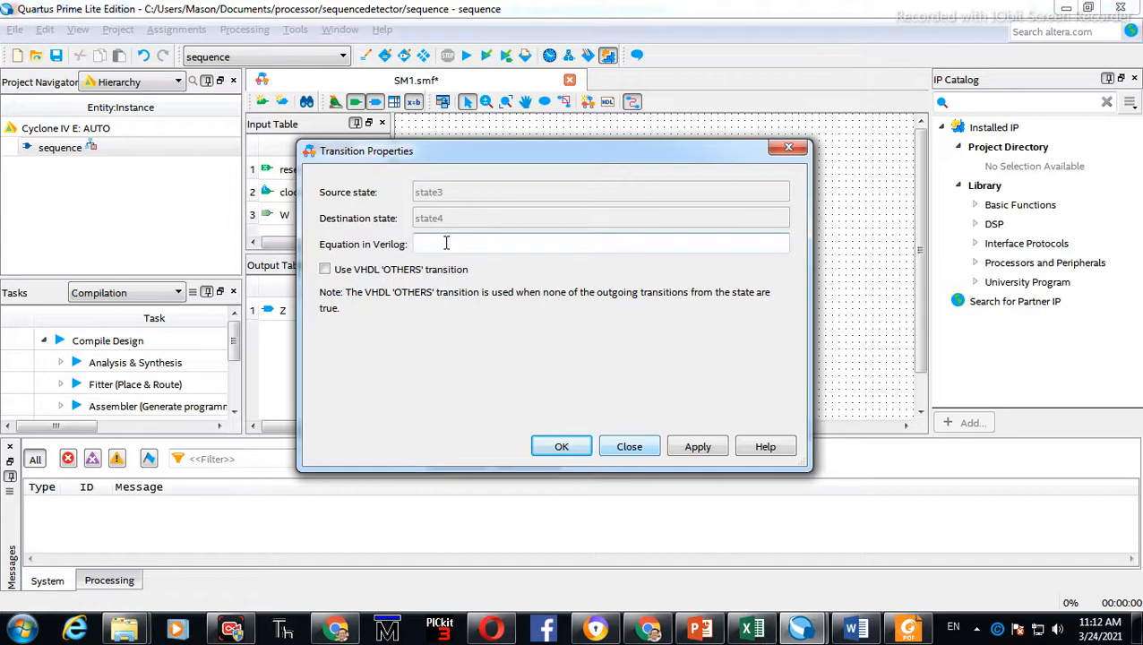
pyautogui.click(695, 446)
pyautogui.click(660, 384)
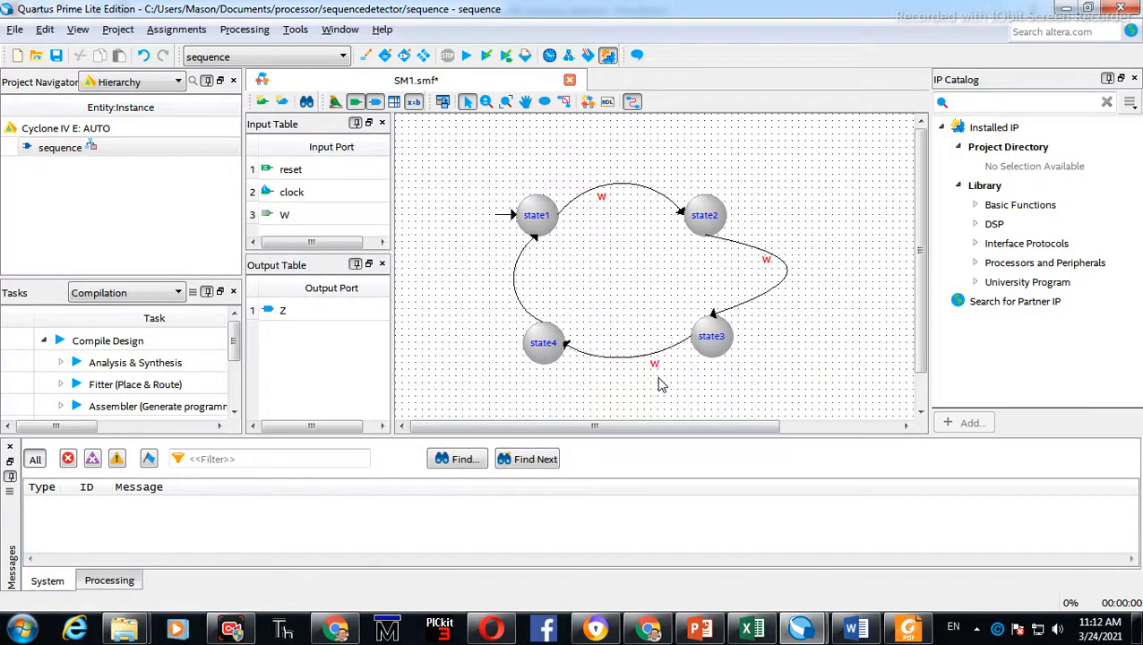
# Check the reference diagram, then try to set the state4-to-state1 transition equation to W'
pyautogui.hotkey('alt', 'Tab')
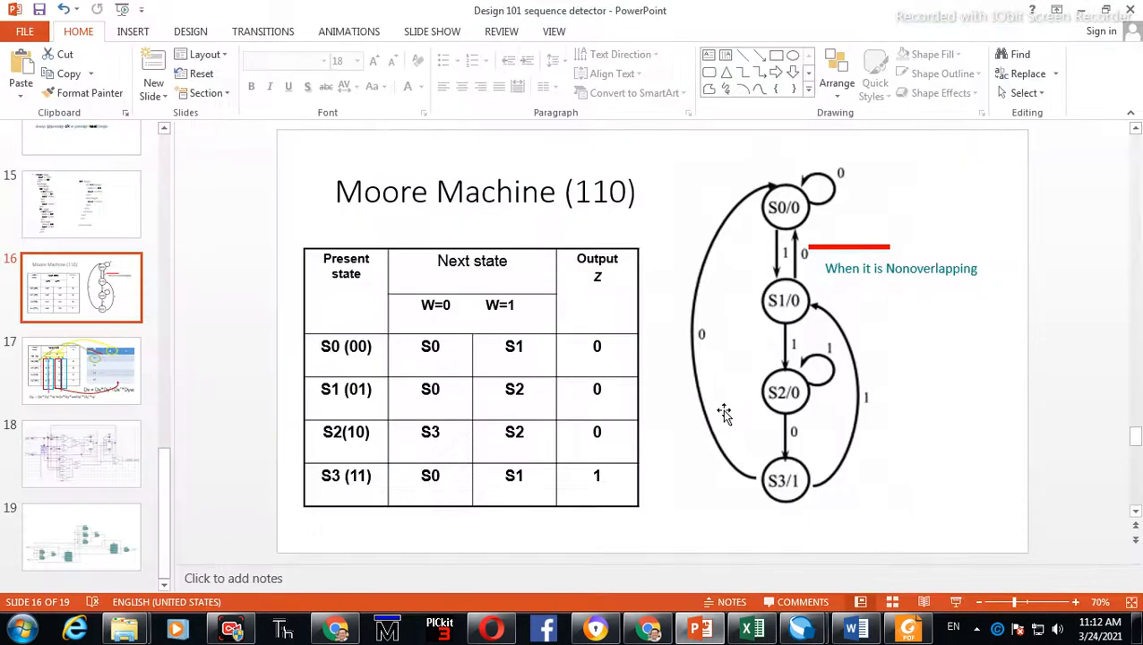
pyautogui.hotkey('alt', 'Tab')
pyautogui.doubleClick(517, 297)
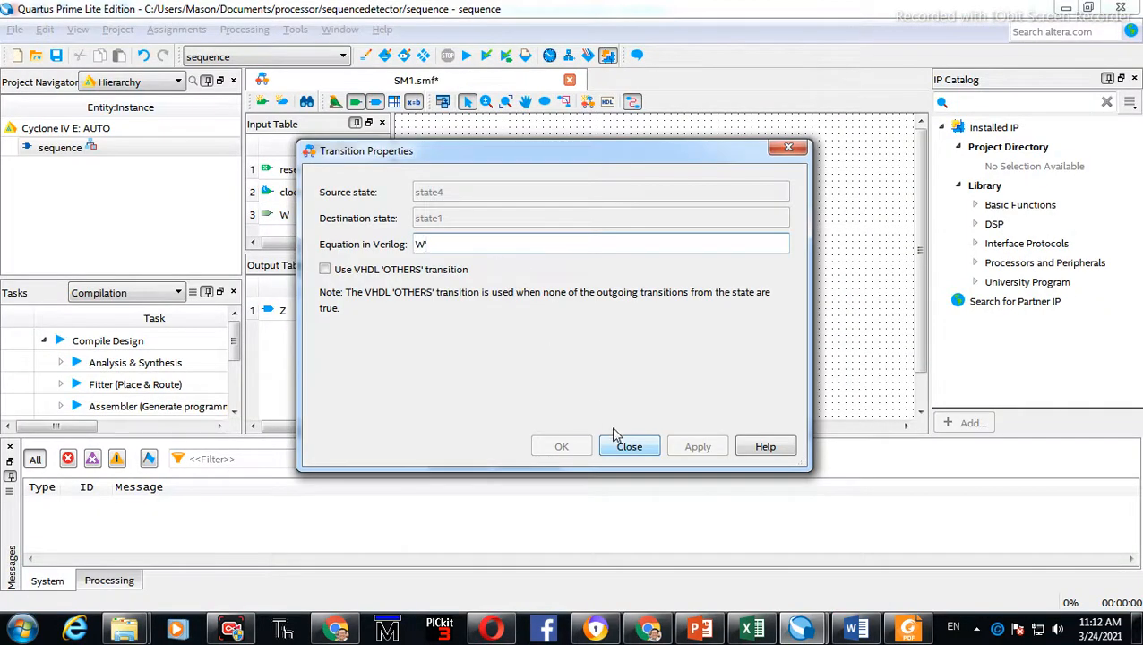
pyautogui.click(430, 269)
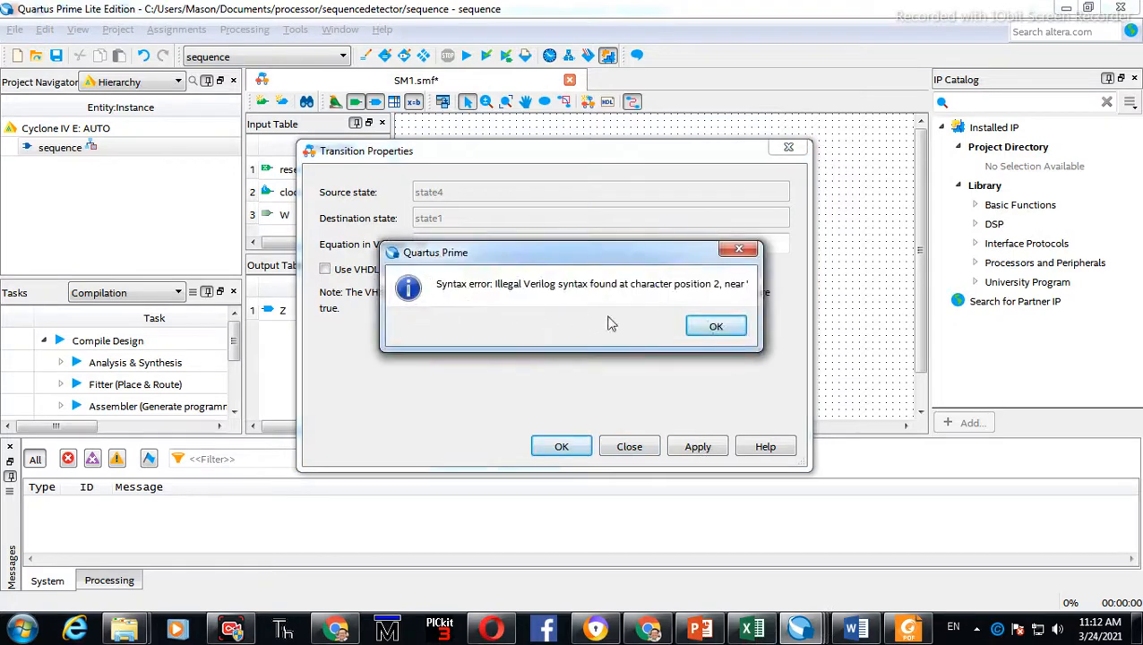
pyautogui.click(707, 324)
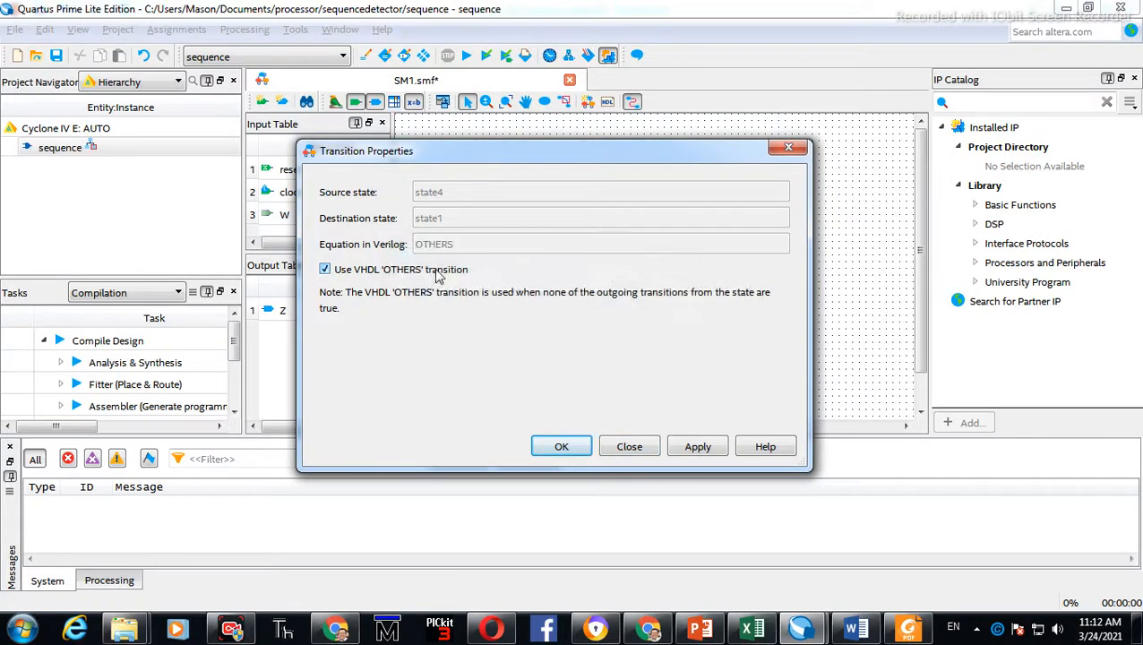
pyautogui.click(435, 272)
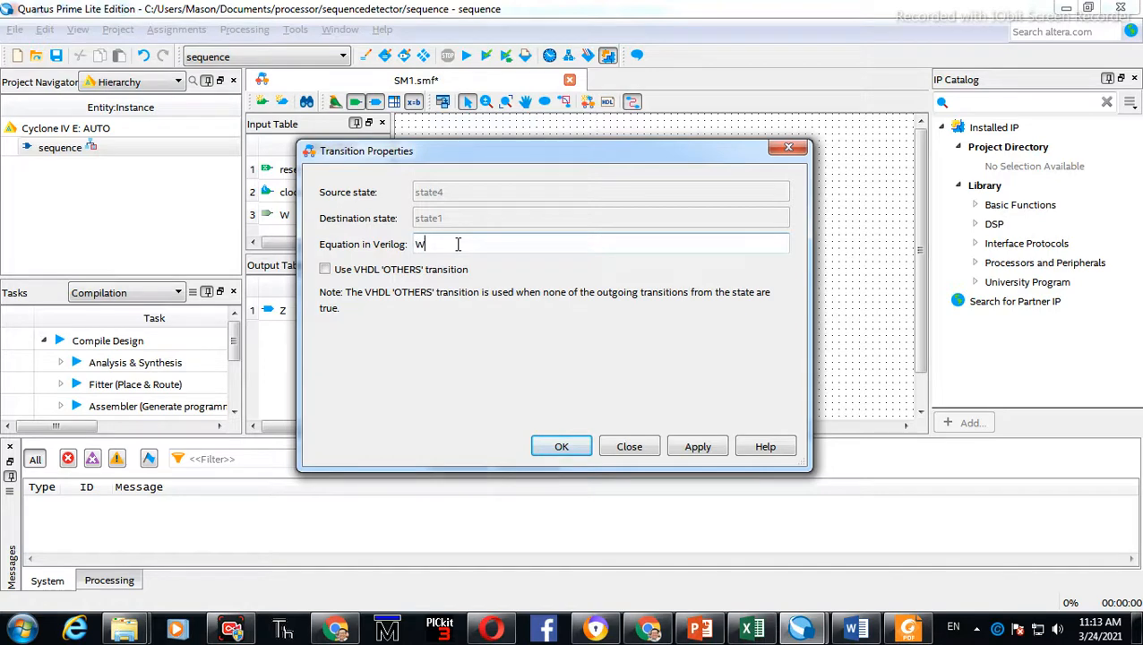
pyautogui.click(695, 449)
pyautogui.click(709, 325)
# Set the state4-to-state1 transition equation to ~W
pyautogui.click(505, 244)
pyautogui.click(700, 450)
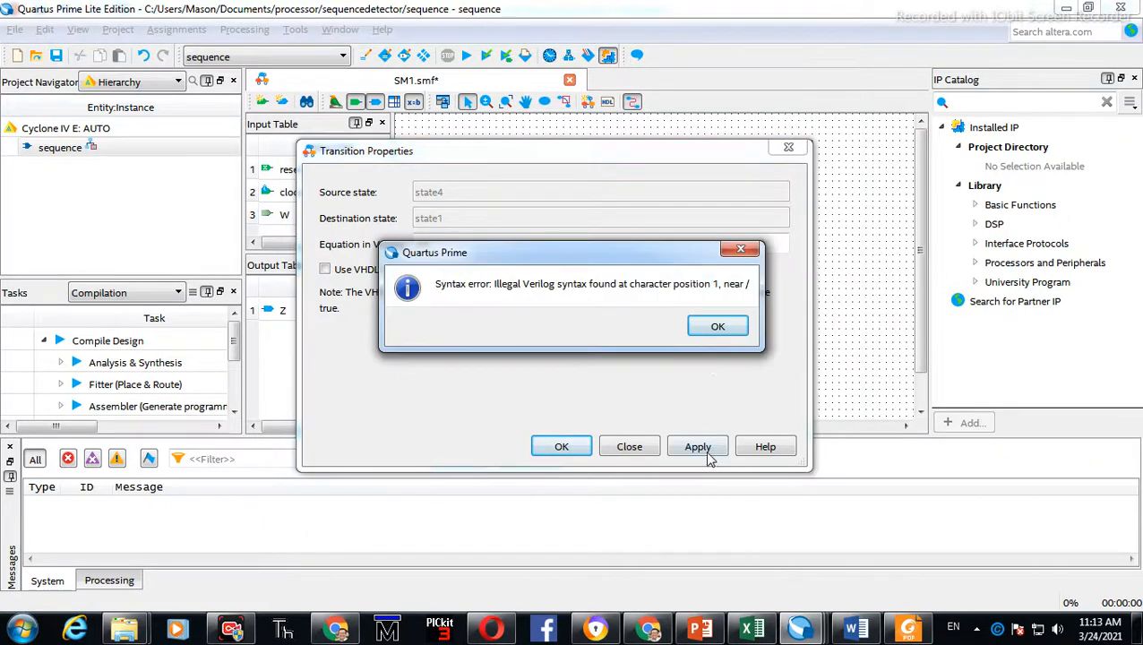
pyautogui.click(722, 324)
pyautogui.click(508, 241)
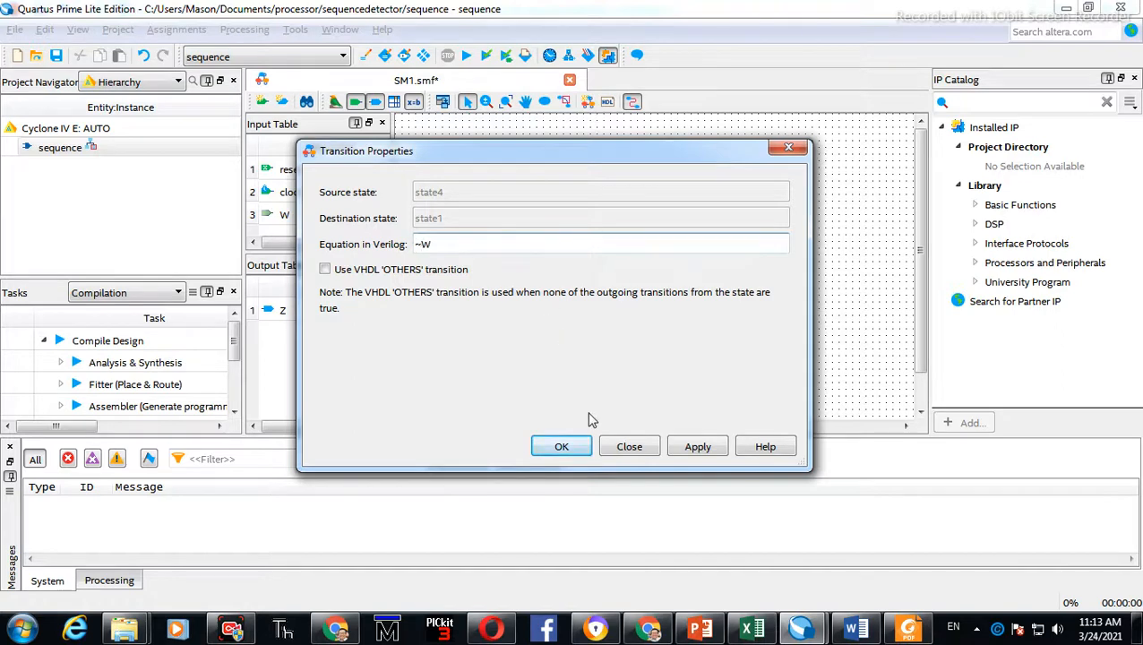
pyautogui.click(696, 446)
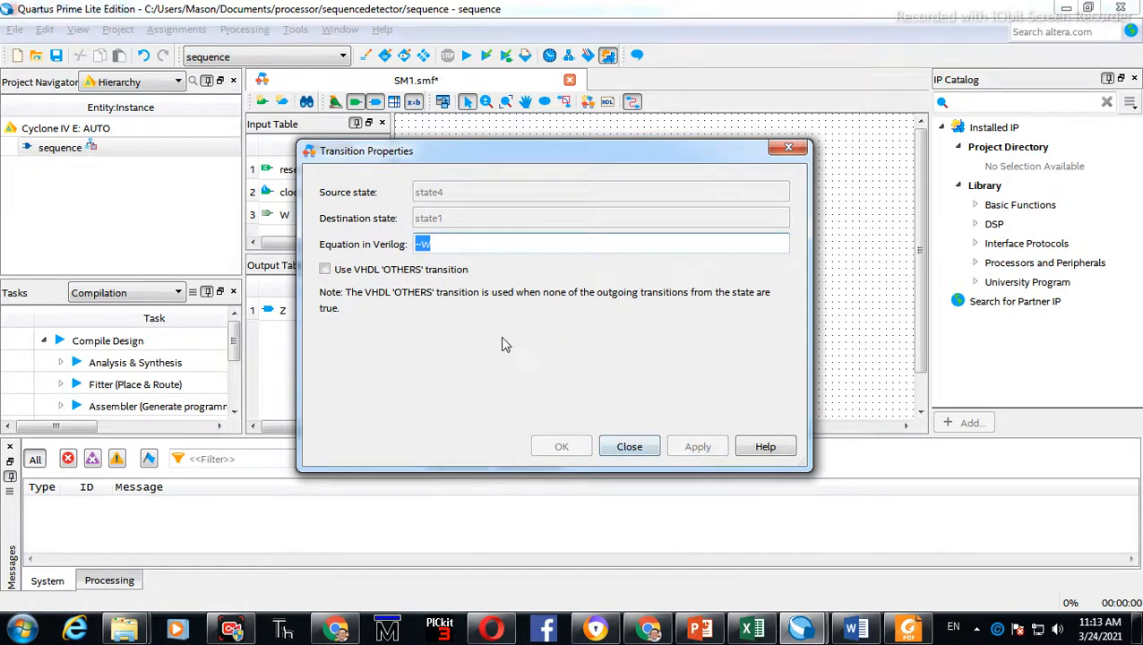
pyautogui.click(618, 445)
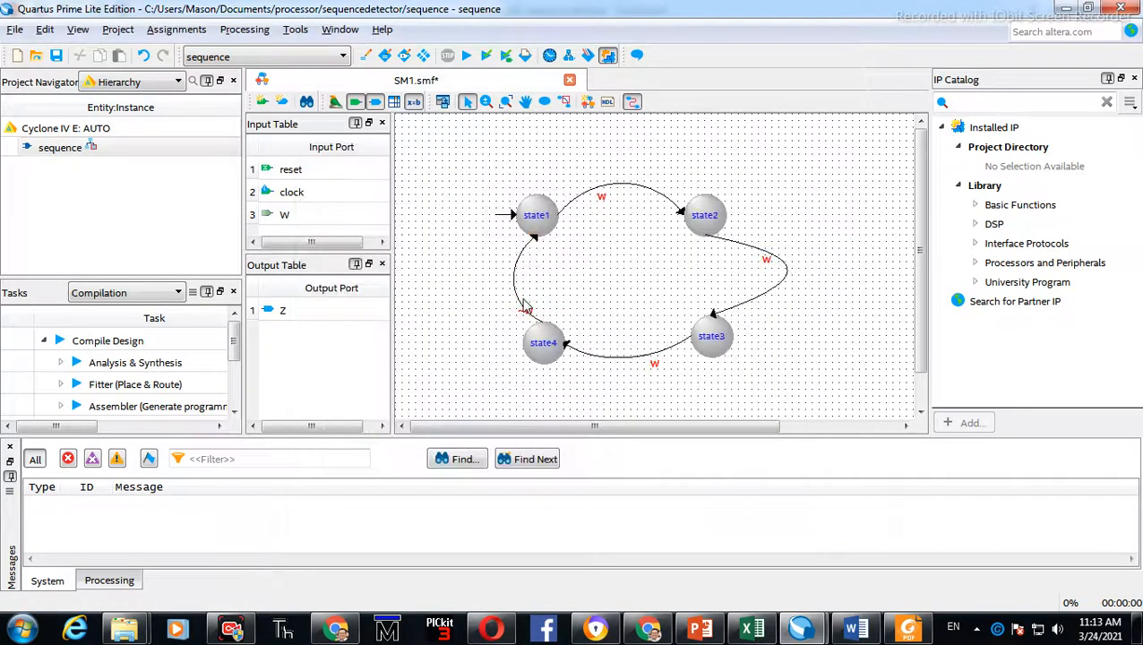
# Reshape the state4-to-state1 transition curve outward to the left
pyautogui.moveTo(503, 263); pyautogui.dragTo(579, 247)
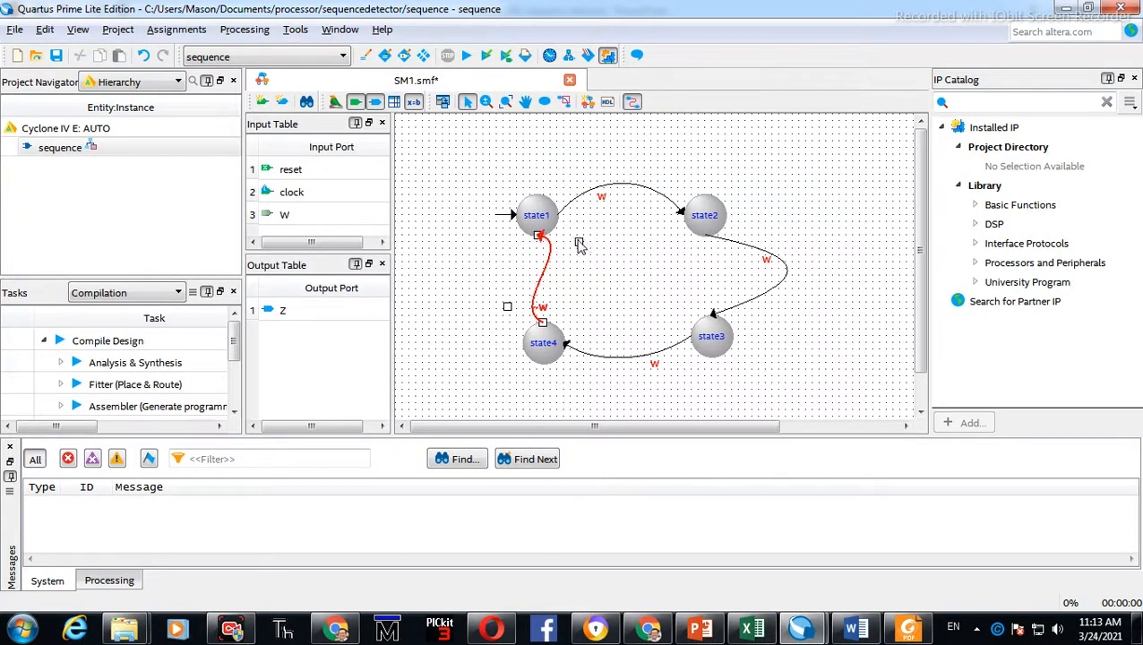
pyautogui.moveTo(507, 307); pyautogui.dragTo(457, 289)
pyautogui.click(578, 301)
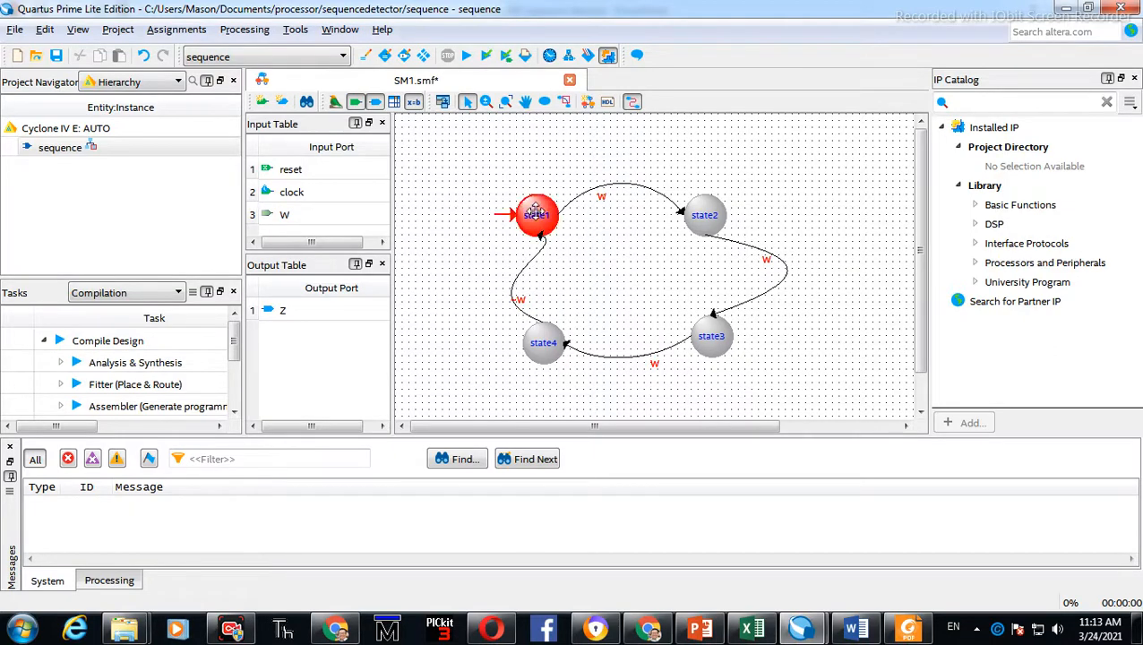
# Give state1 an action that sets output Z to 0
pyautogui.doubleClick(536, 215)
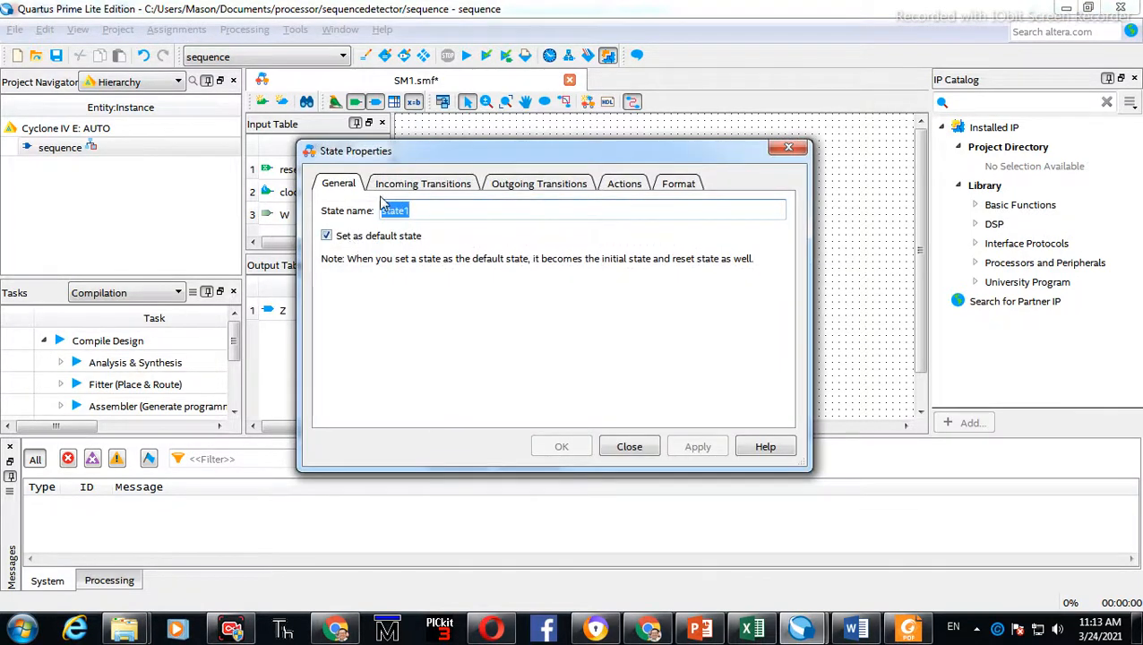
pyautogui.click(428, 186)
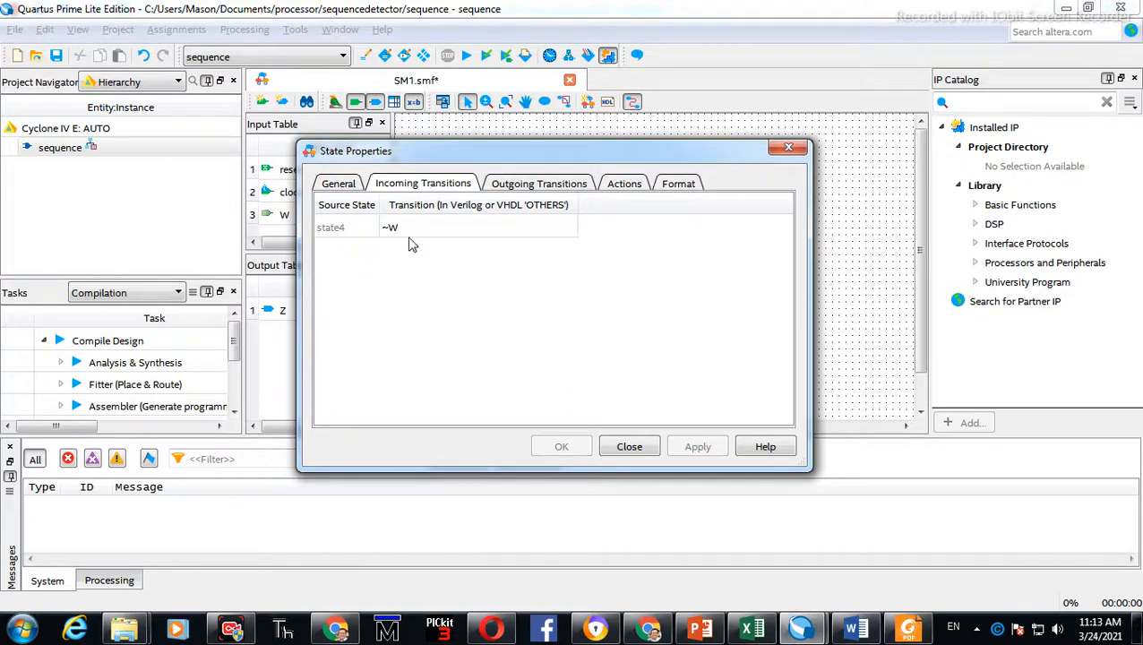
pyautogui.click(528, 184)
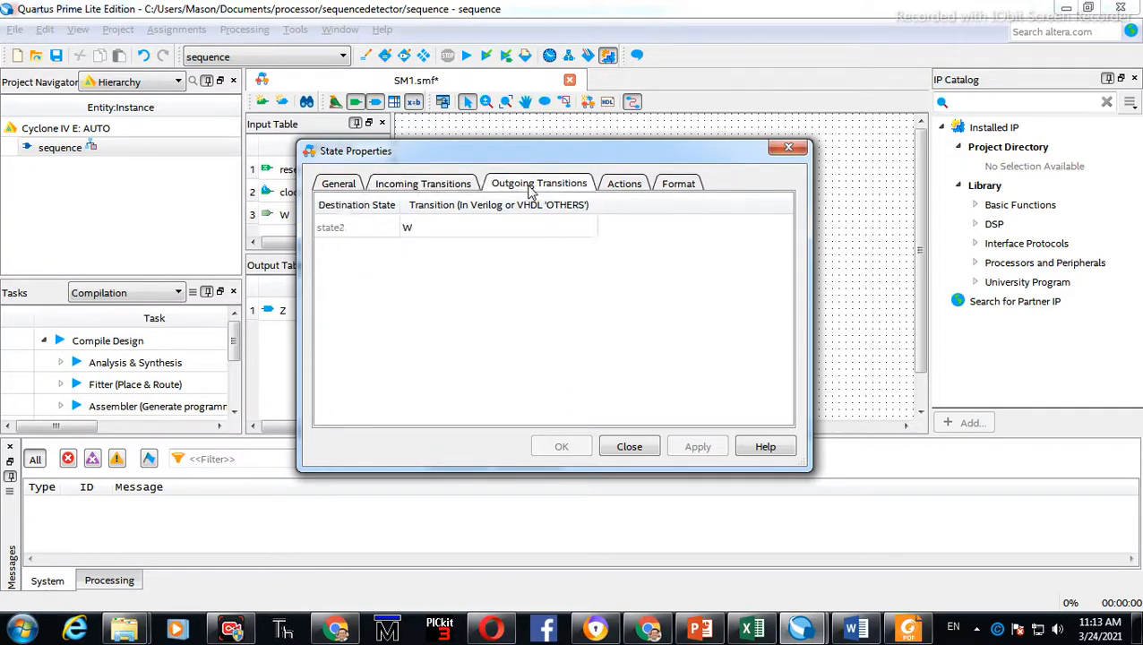
pyautogui.click(615, 187)
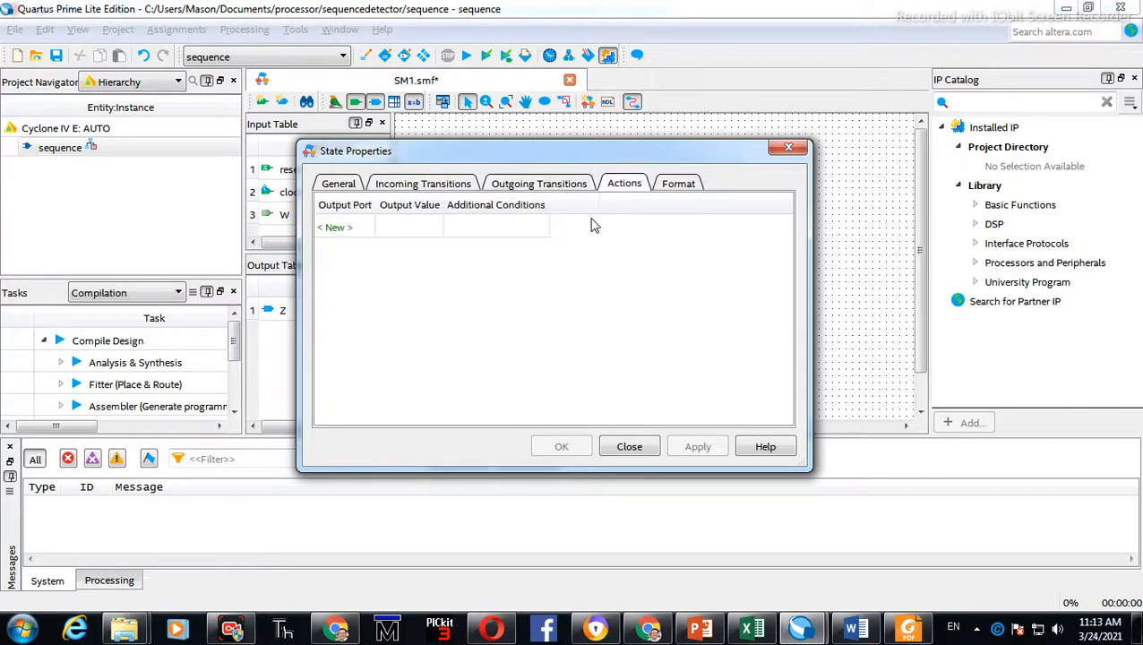
pyautogui.click(345, 229)
pyautogui.moveTo(398, 153); pyautogui.dragTo(497, 175)
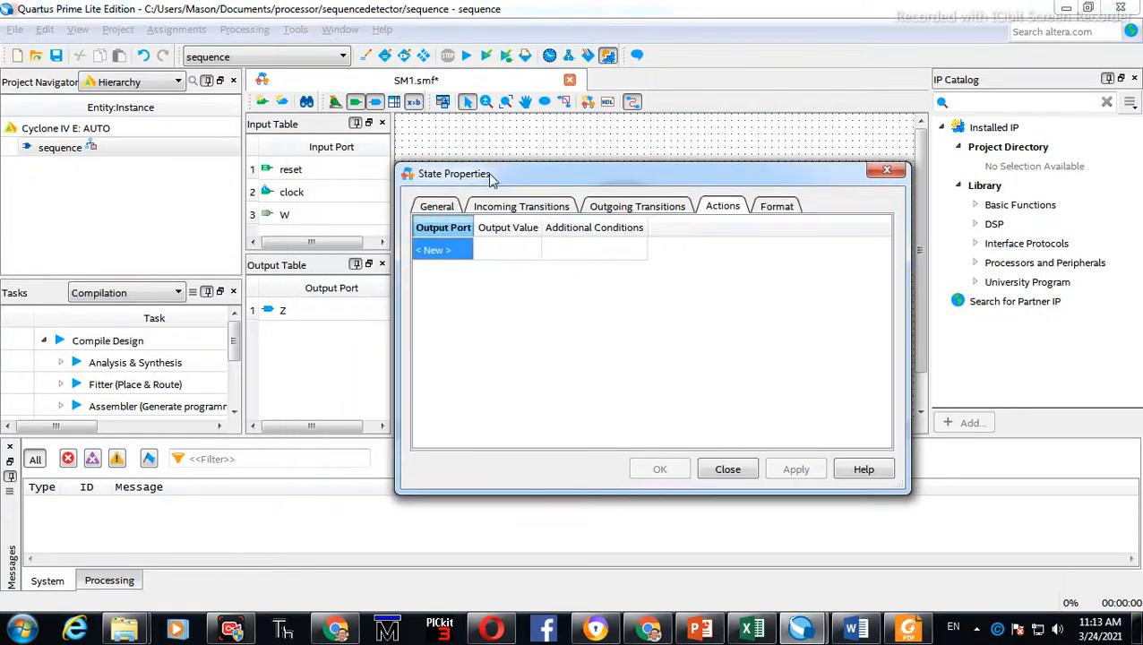
pyautogui.click(435, 250)
pyautogui.write('z')
pyautogui.click(500, 251)
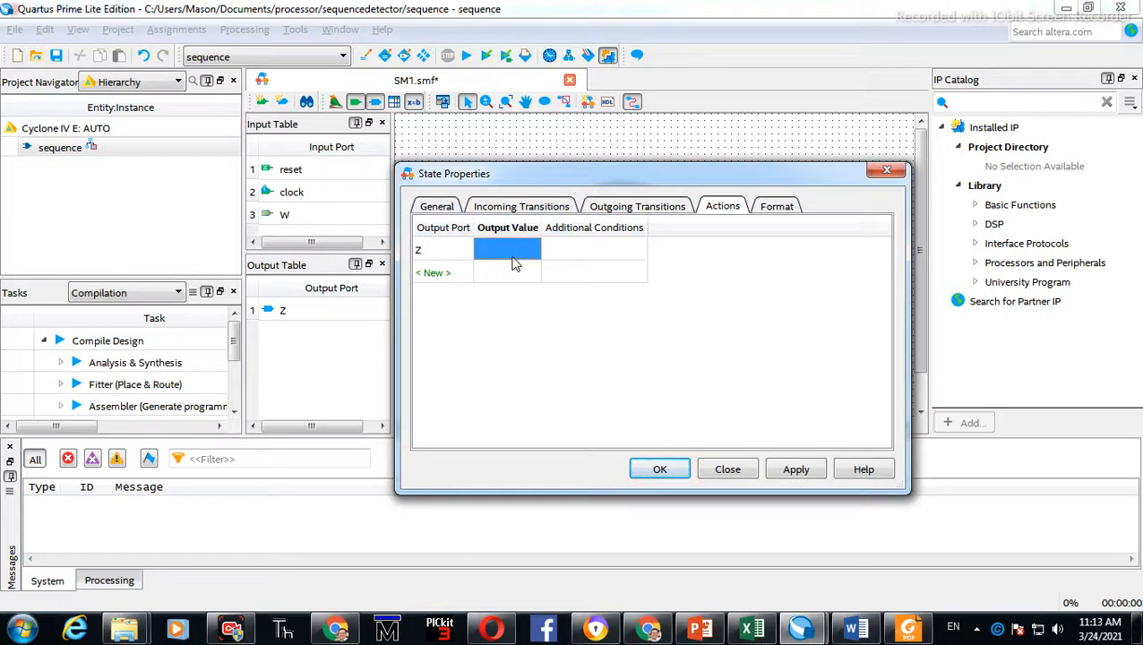
pyautogui.doubleClick(516, 252)
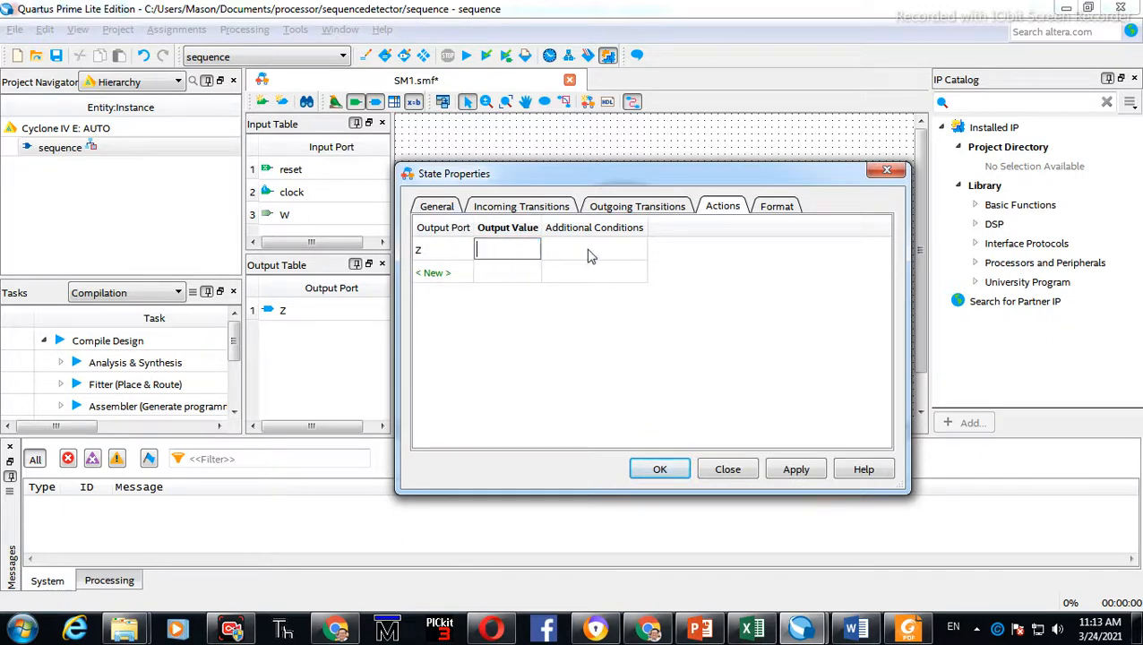
pyautogui.click(589, 252)
pyautogui.click(493, 231)
pyautogui.doubleClick(514, 250)
pyautogui.click(796, 470)
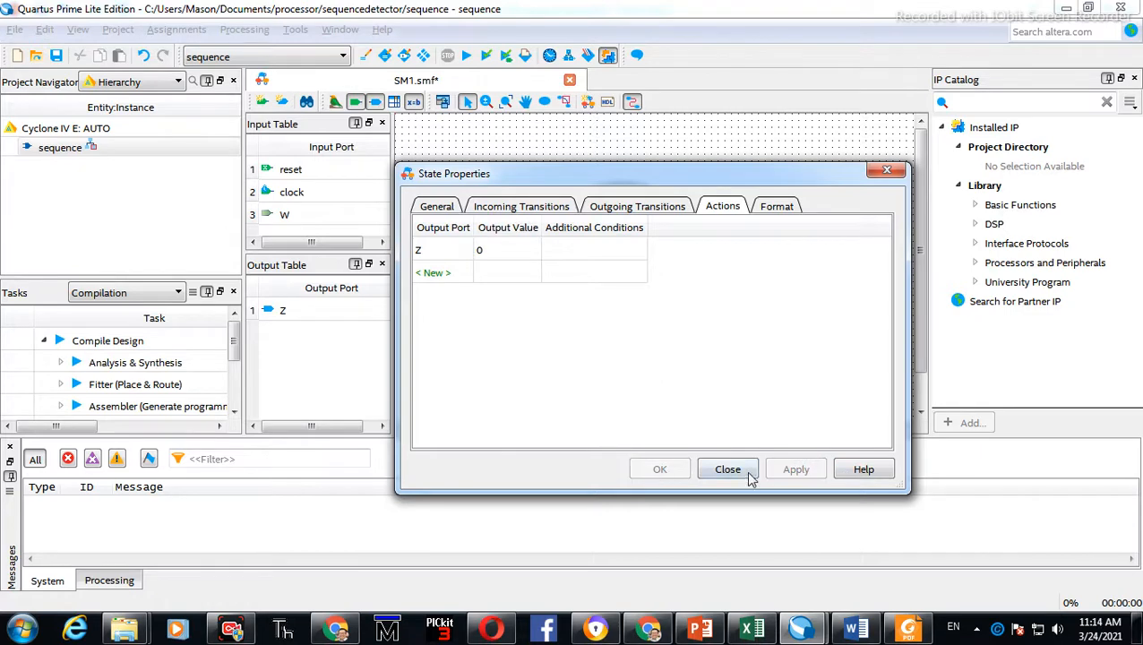
pyautogui.click(749, 477)
pyautogui.click(658, 271)
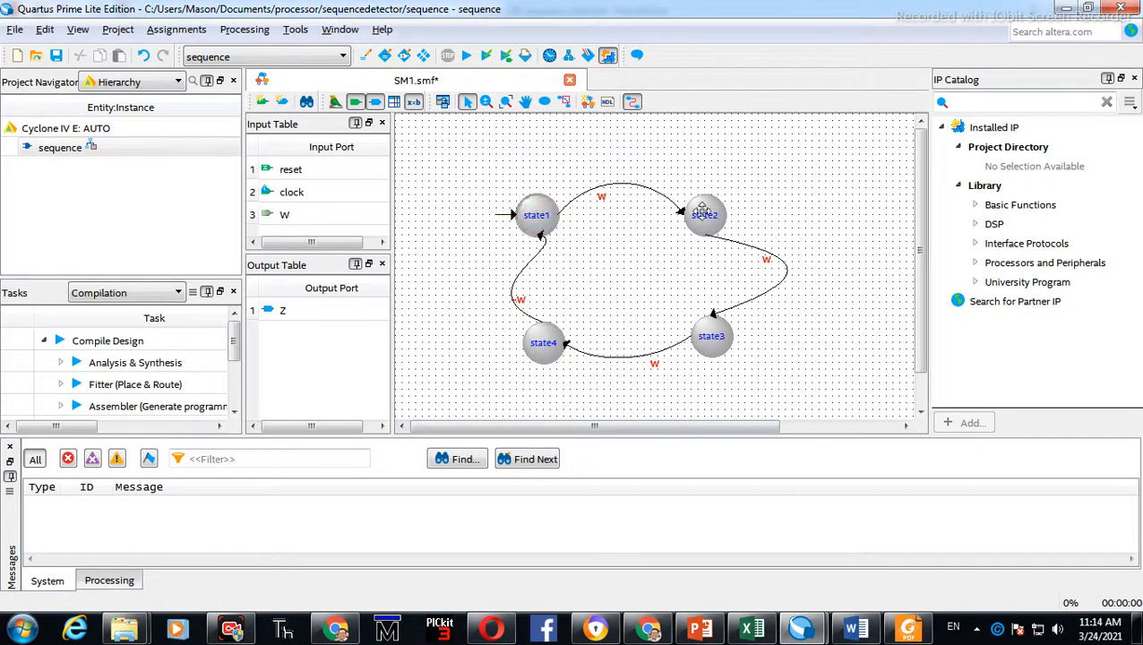
# Give state2 an action that sets output Z to 0
pyautogui.doubleClick(703, 212)
pyautogui.click(459, 255)
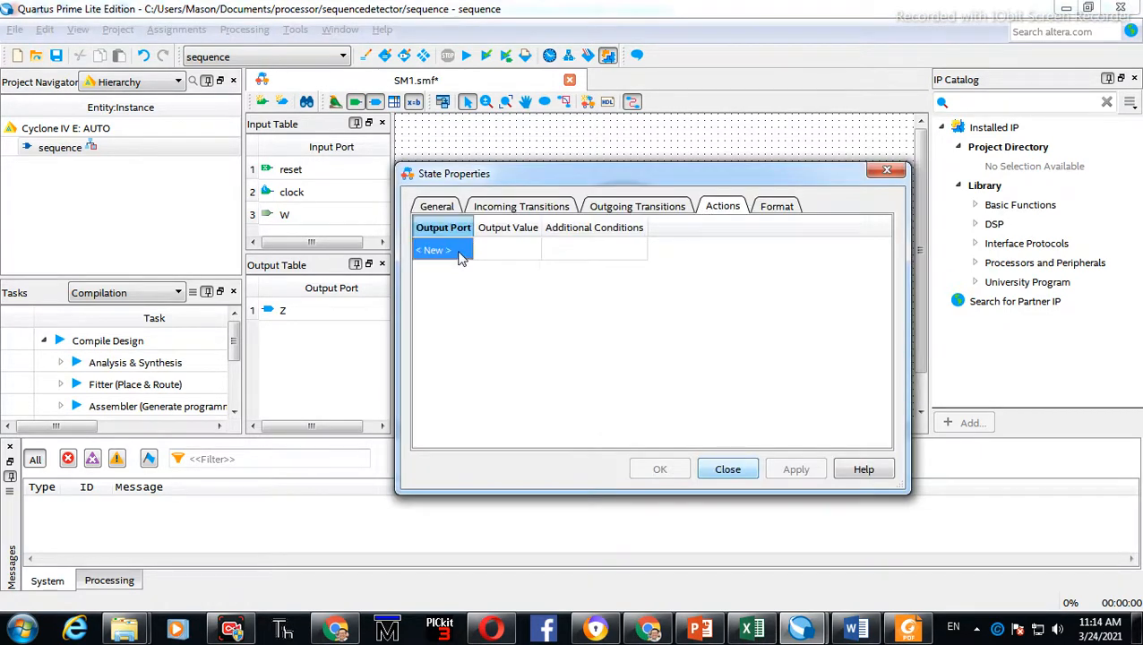
pyautogui.click(460, 255)
pyautogui.click(506, 252)
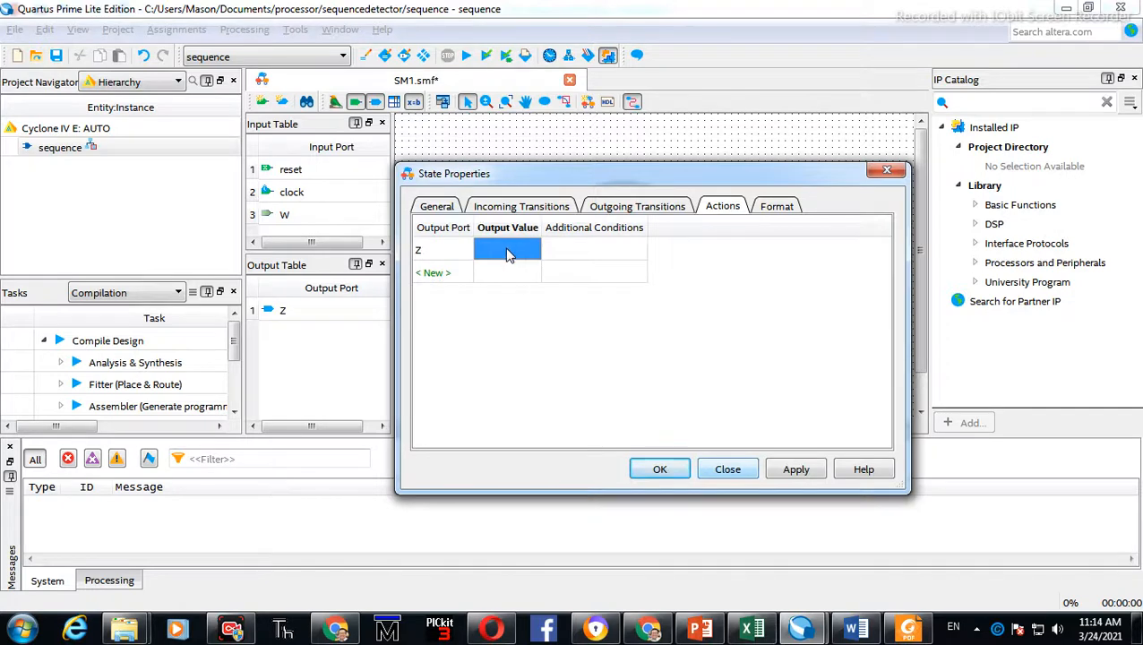
pyautogui.click(507, 253)
pyautogui.write('0')
pyautogui.click(660, 468)
# Give state3 an action that sets output Z to 0
pyautogui.doubleClick(714, 339)
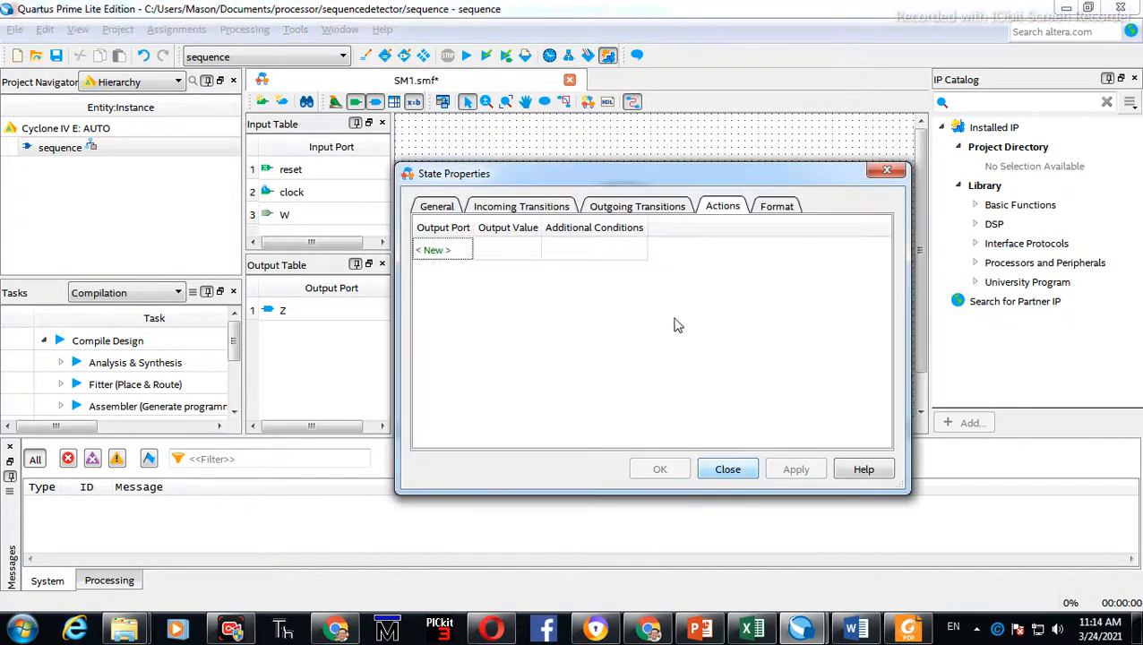
pyautogui.click(459, 251)
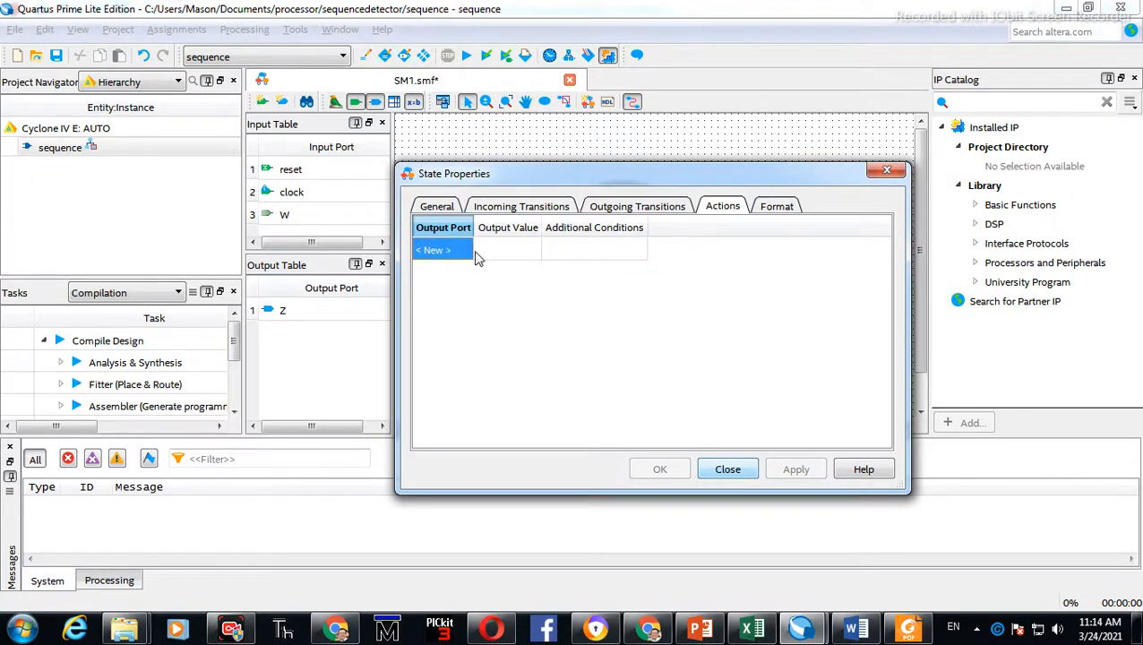
pyautogui.click(436, 250)
pyautogui.click(511, 252)
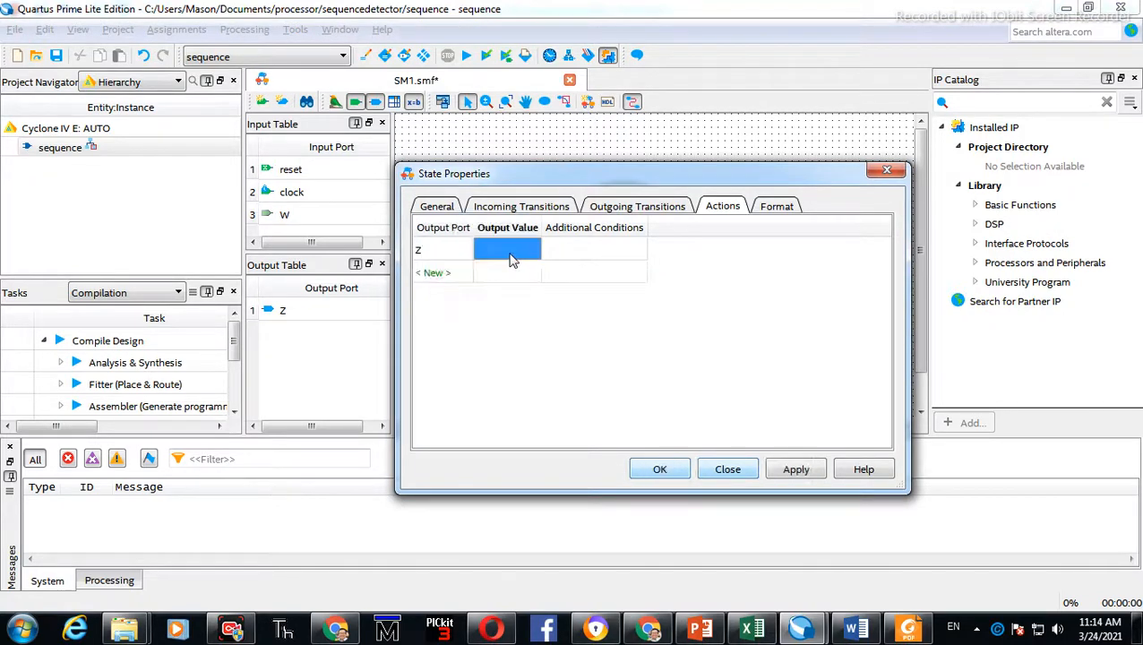
pyautogui.click(502, 251)
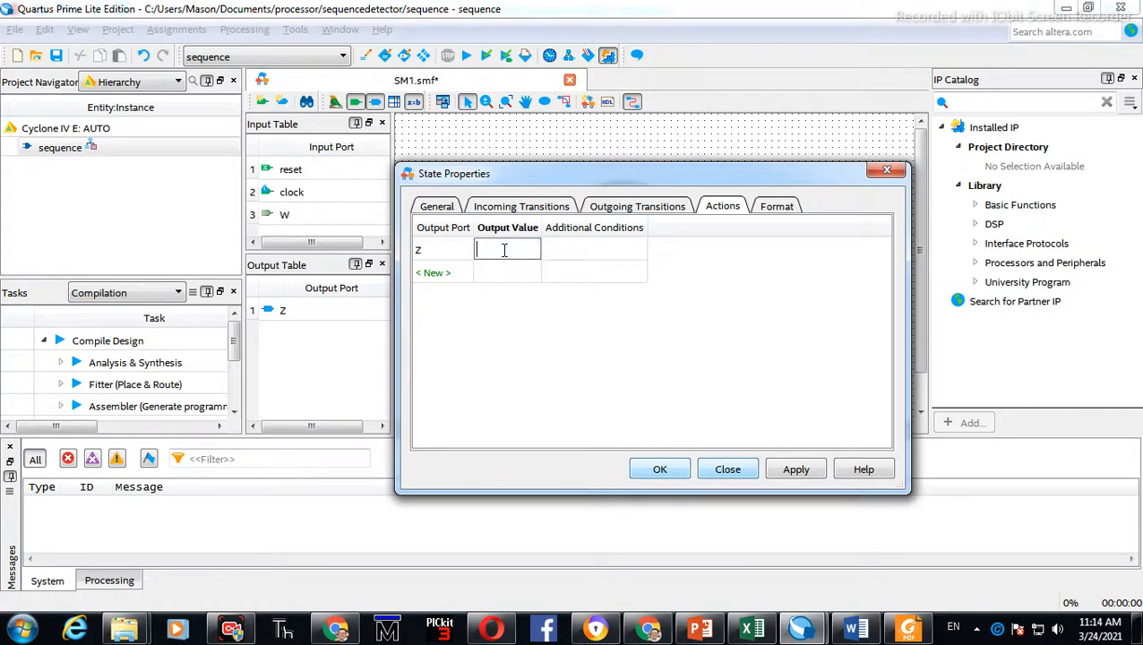
pyautogui.write('0')
pyautogui.press('Return')
pyautogui.click(792, 480)
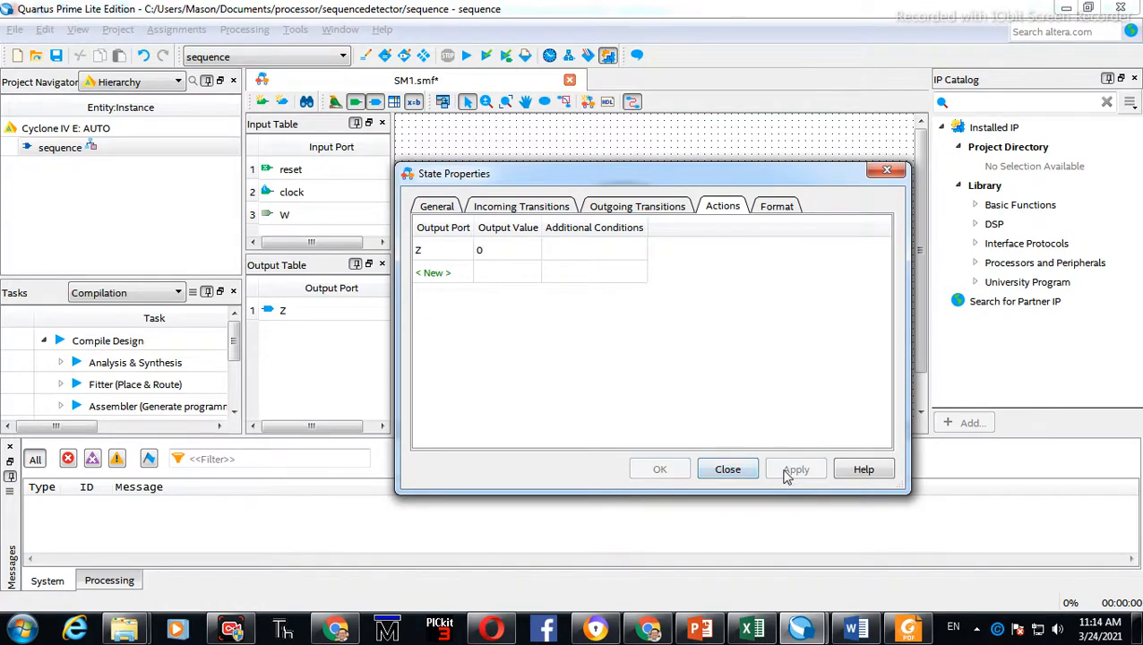
pyautogui.click(730, 472)
# Give state4 an action that sets output Z to 1
pyautogui.doubleClick(551, 346)
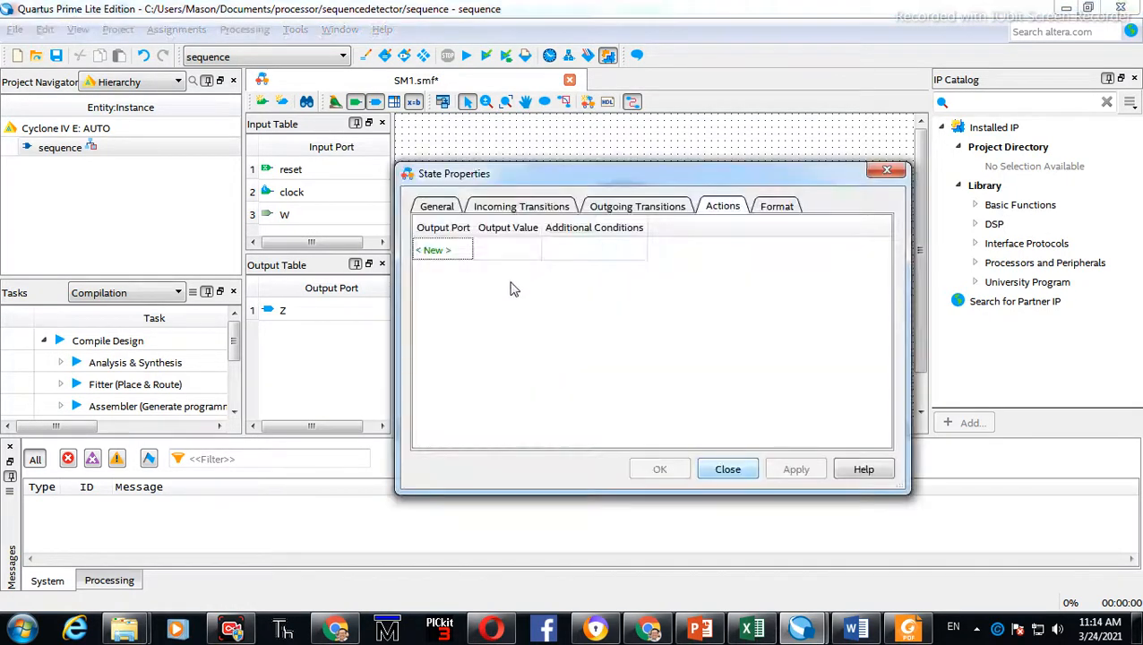
pyautogui.click(450, 251)
pyautogui.click(454, 254)
pyautogui.click(454, 260)
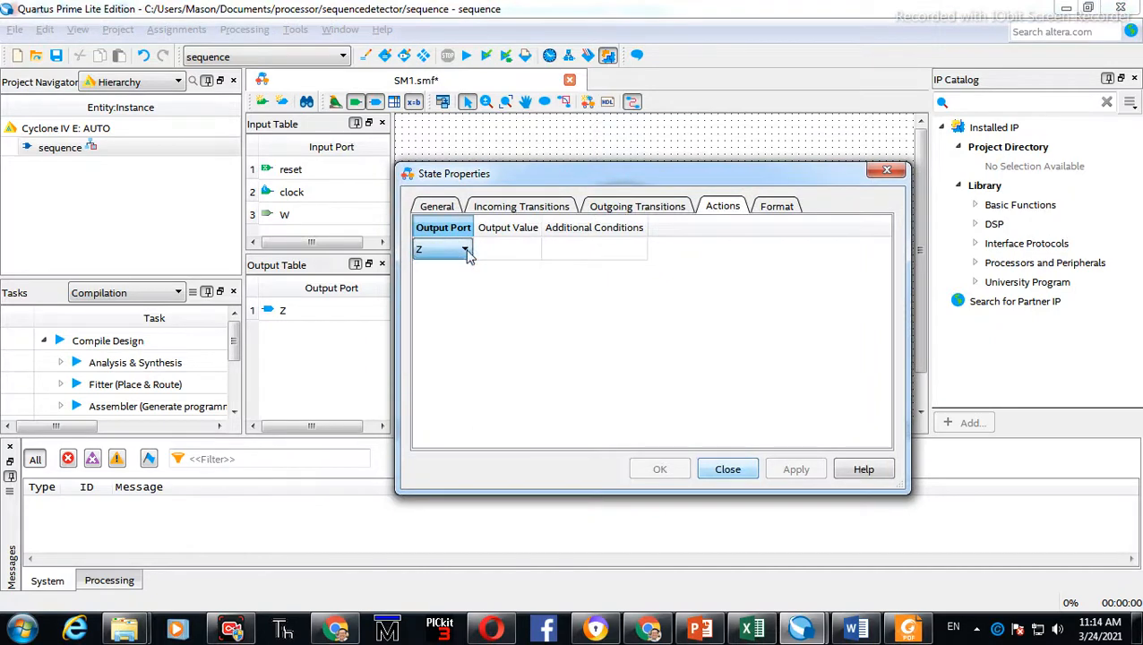
pyautogui.click(495, 248)
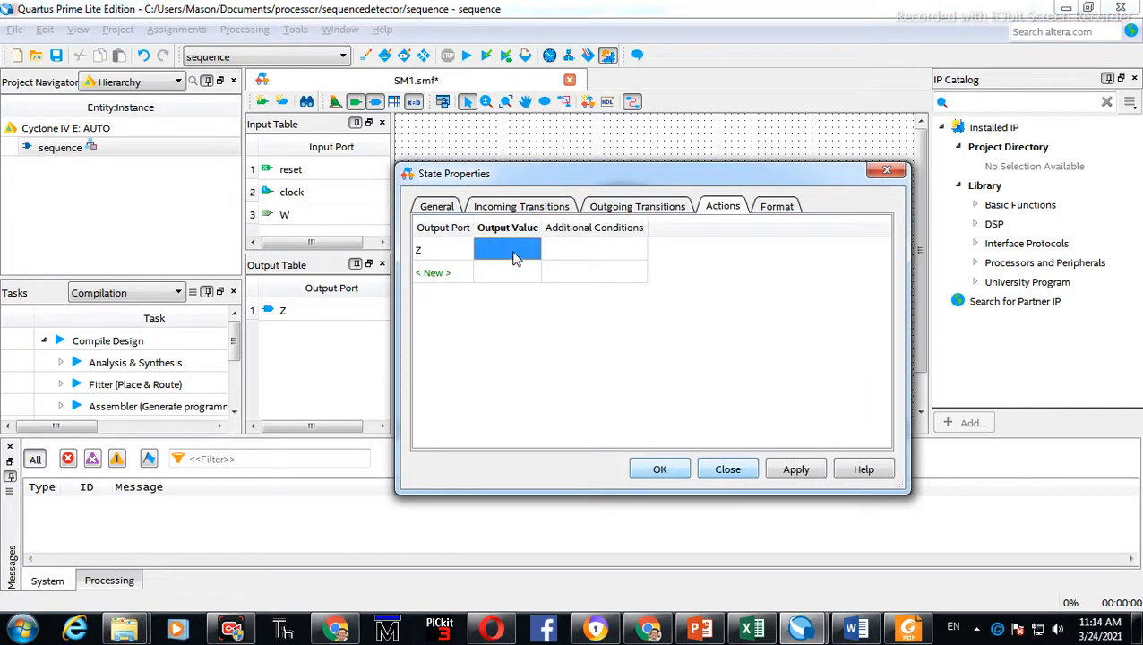
pyautogui.click(515, 257)
pyautogui.write('1')
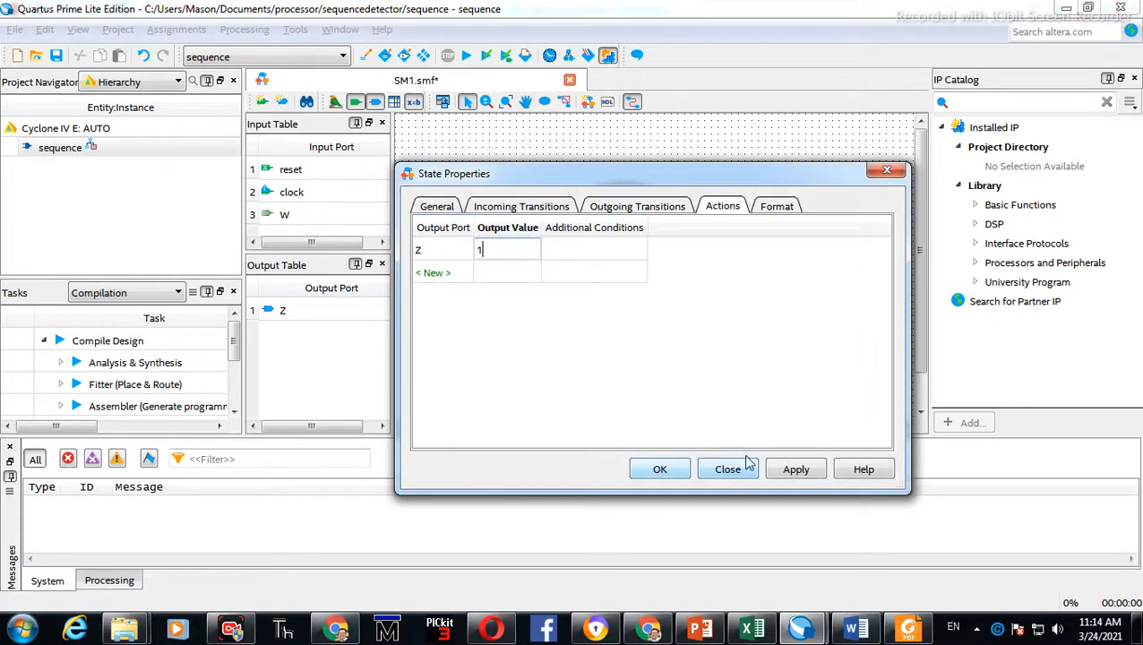
pyautogui.click(800, 475)
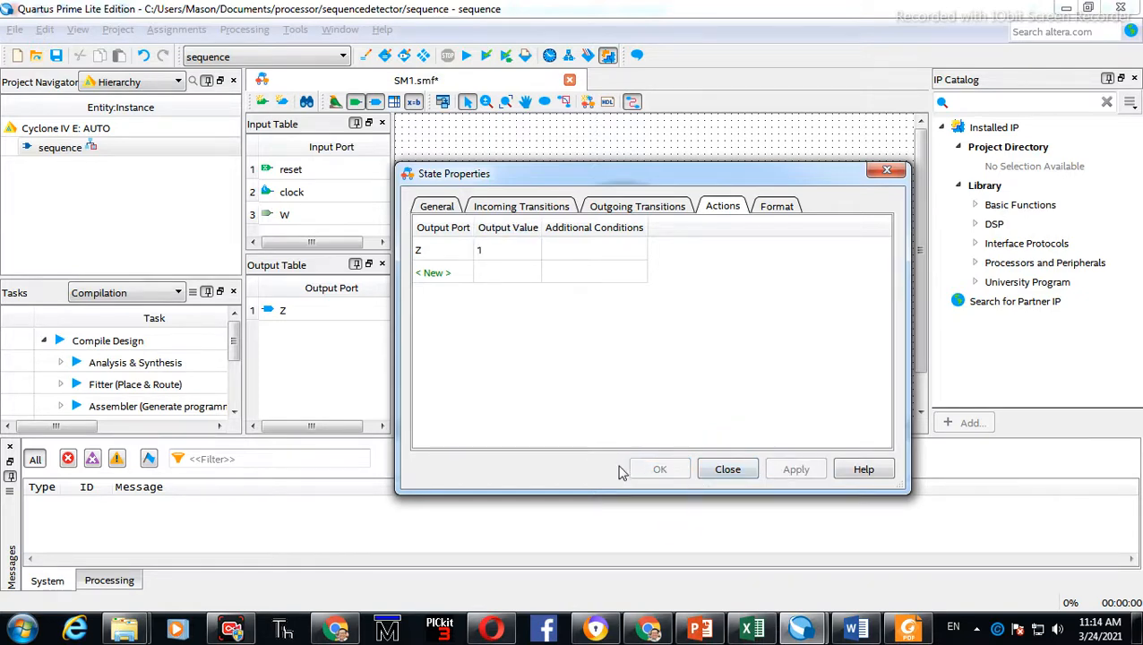
pyautogui.click(725, 470)
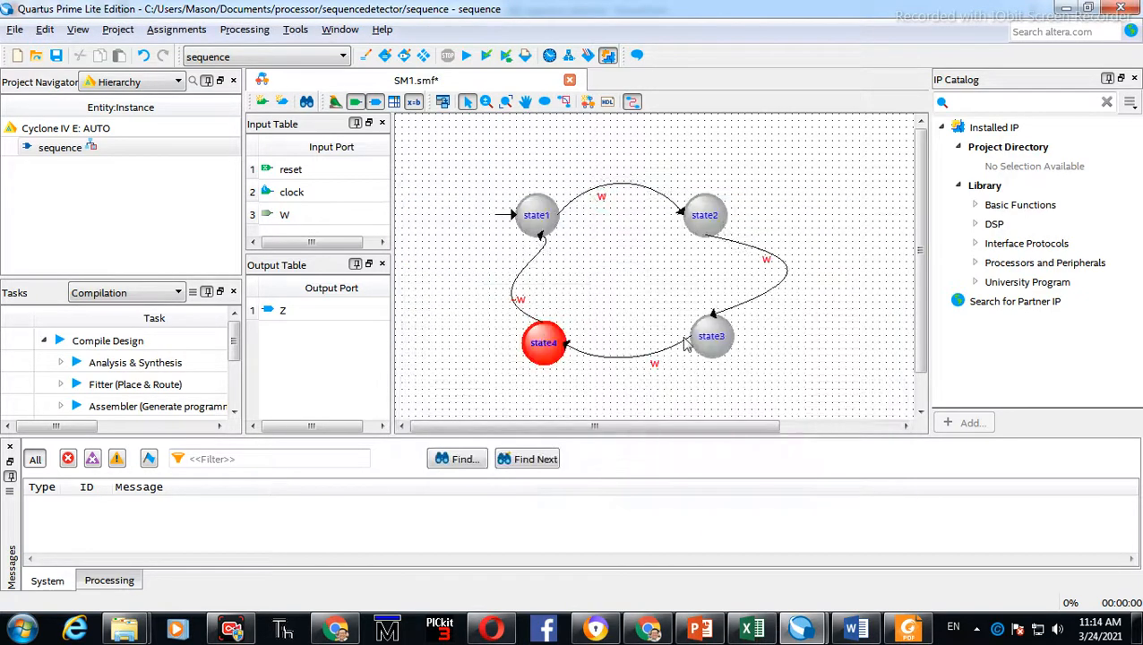
# Check the reference diagram, then draw a transition from state2 back to state1, curving it below the upper arc
pyautogui.hotkey('alt', 'Tab')
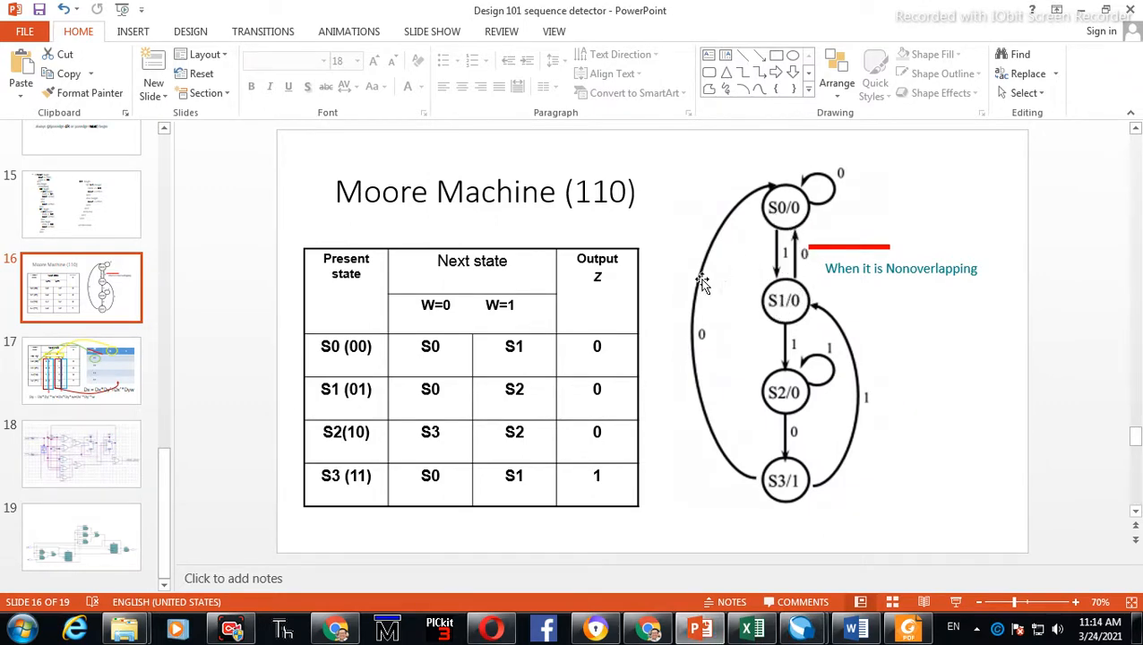
pyautogui.hotkey('alt', 'Tab')
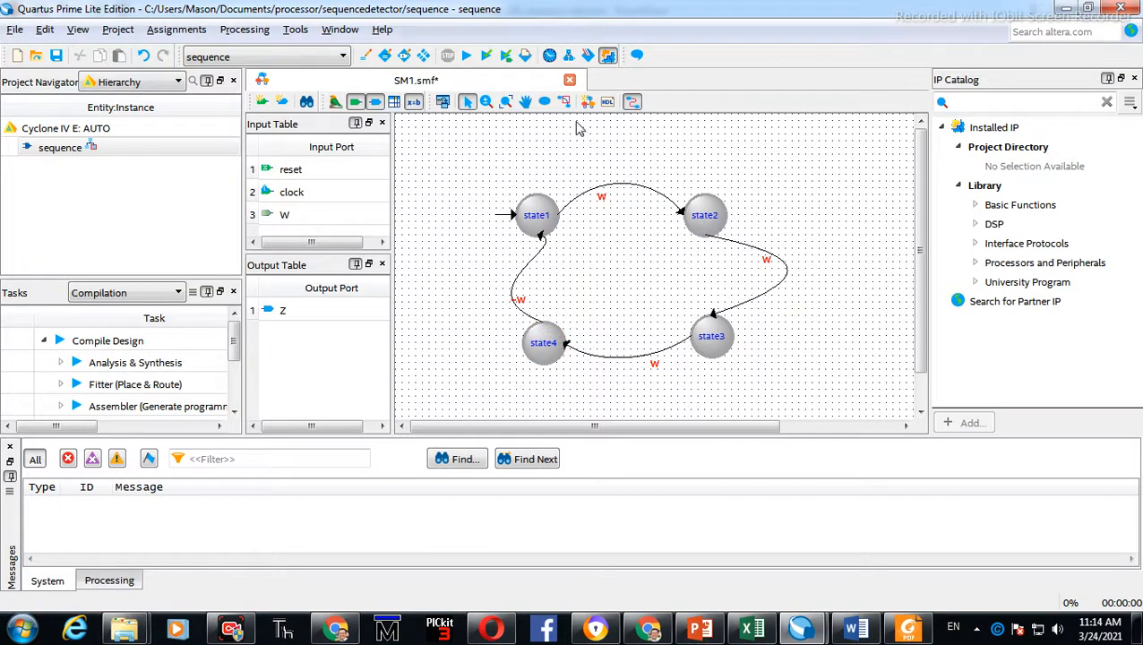
pyautogui.click(565, 102)
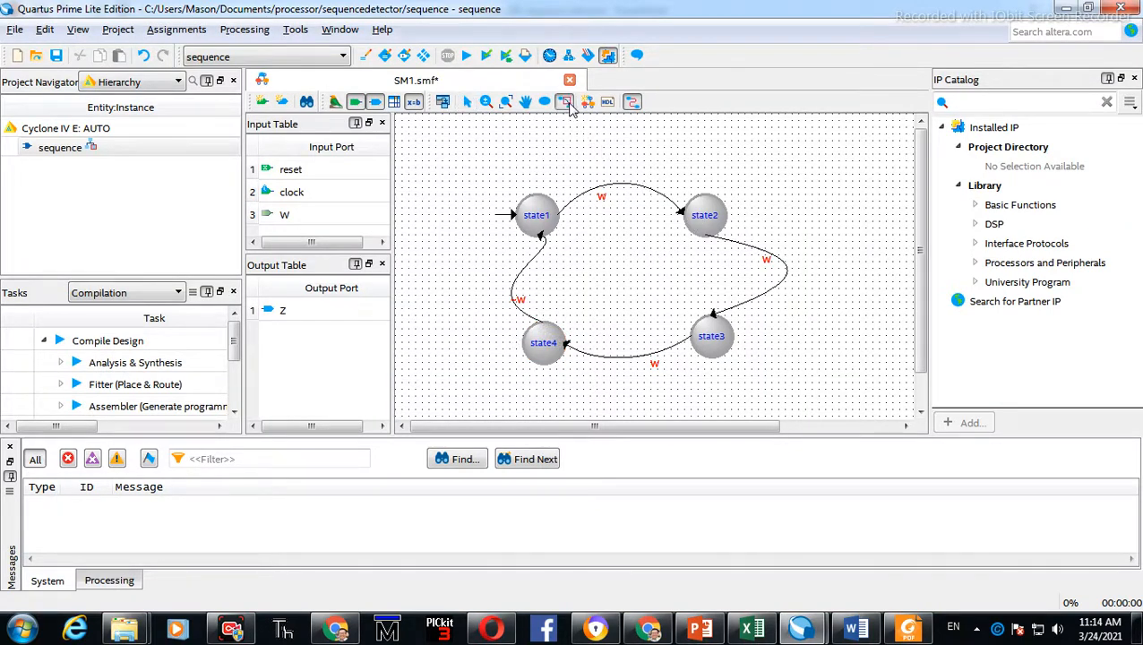
pyautogui.moveTo(690, 224); pyautogui.dragTo(602, 262)
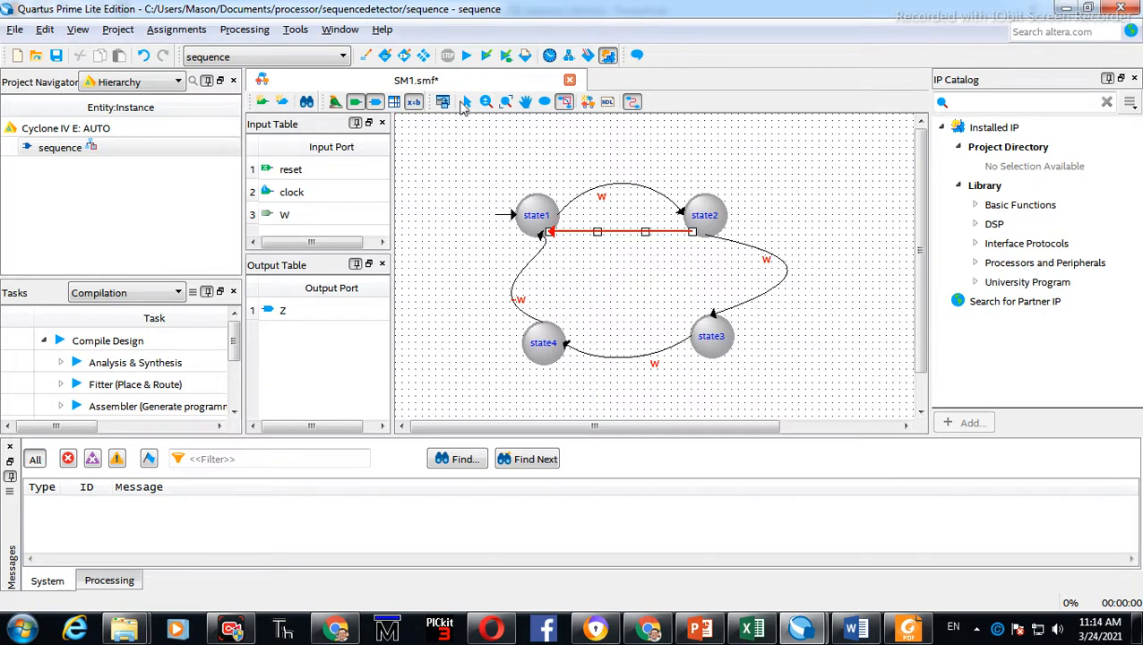
pyautogui.click(466, 103)
pyautogui.moveTo(597, 233); pyautogui.dragTo(602, 264)
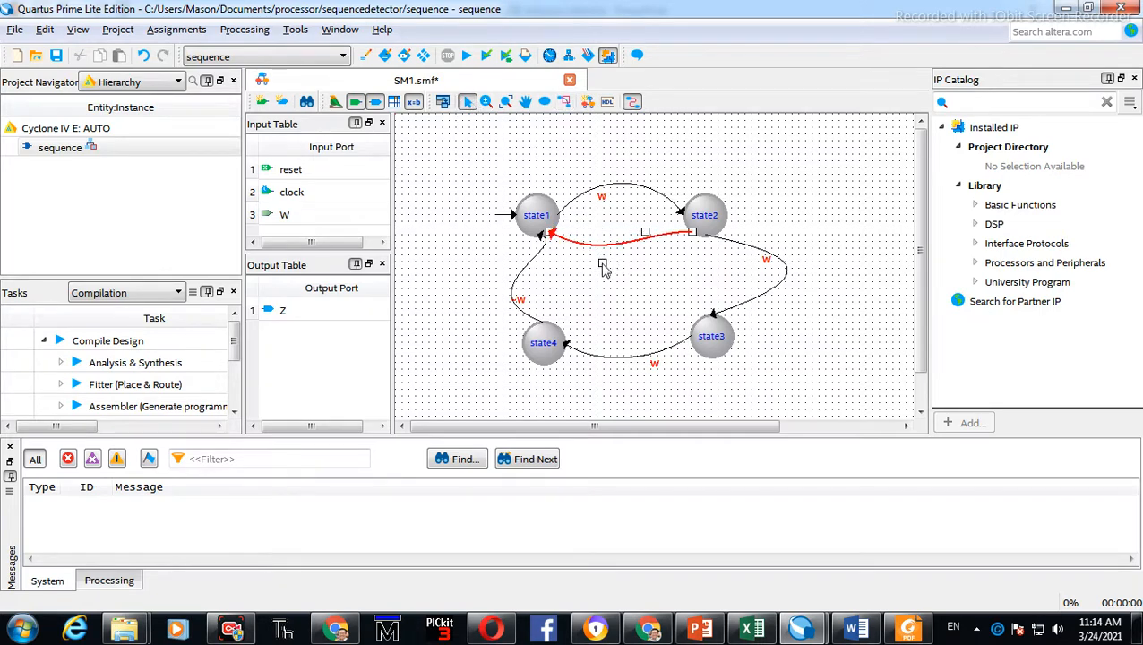
pyautogui.moveTo(645, 232); pyautogui.dragTo(655, 250)
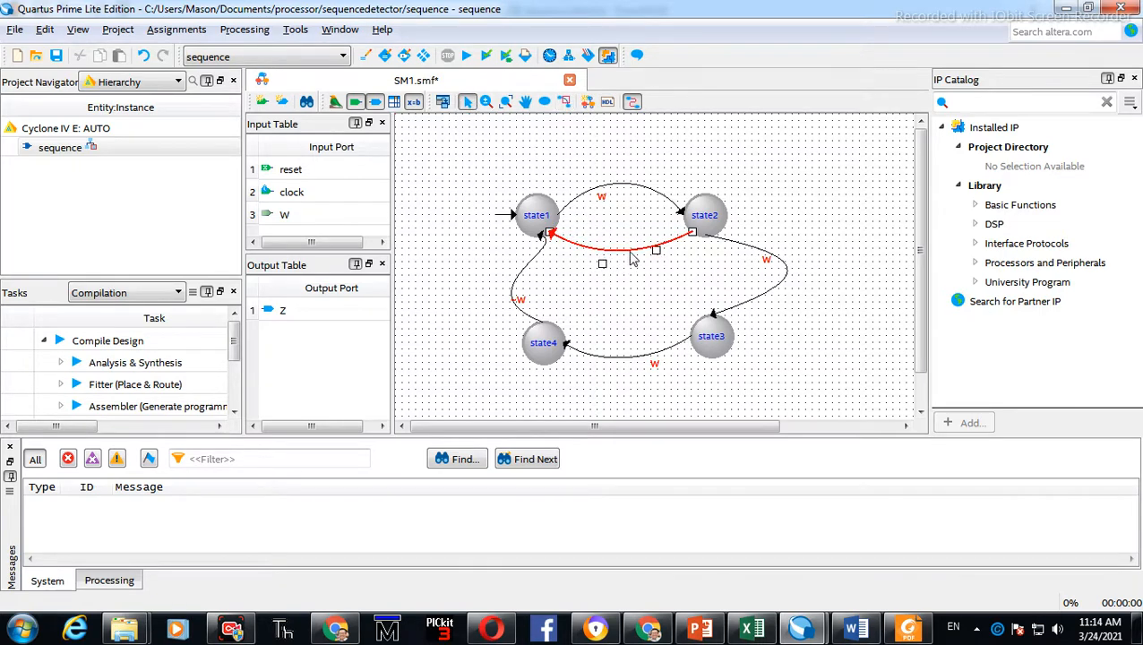
# Set the state2-to-state1 transition equation to ~W
pyautogui.doubleClick(630, 254)
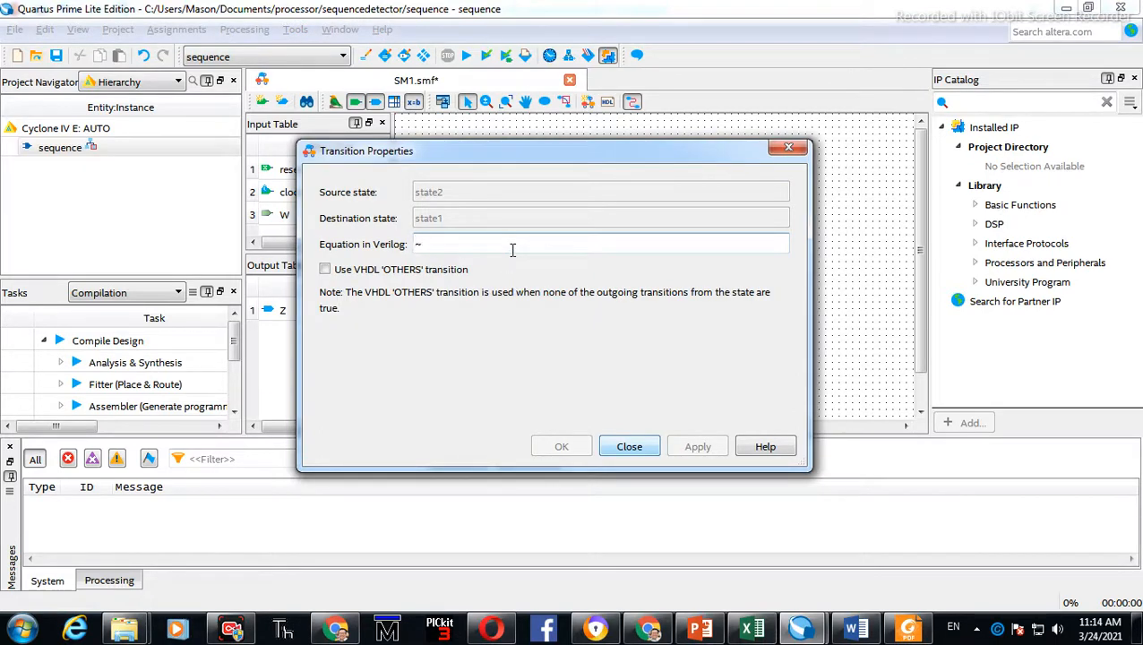
pyautogui.click(358, 273)
pyautogui.click(396, 271)
pyautogui.click(446, 244)
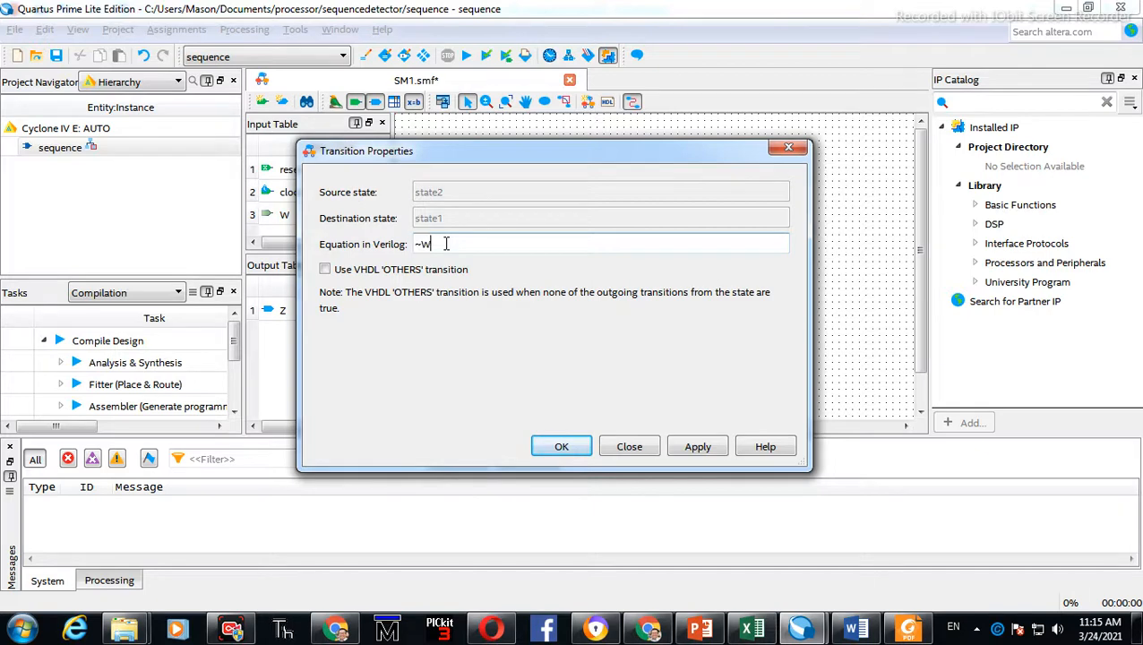
pyautogui.click(695, 445)
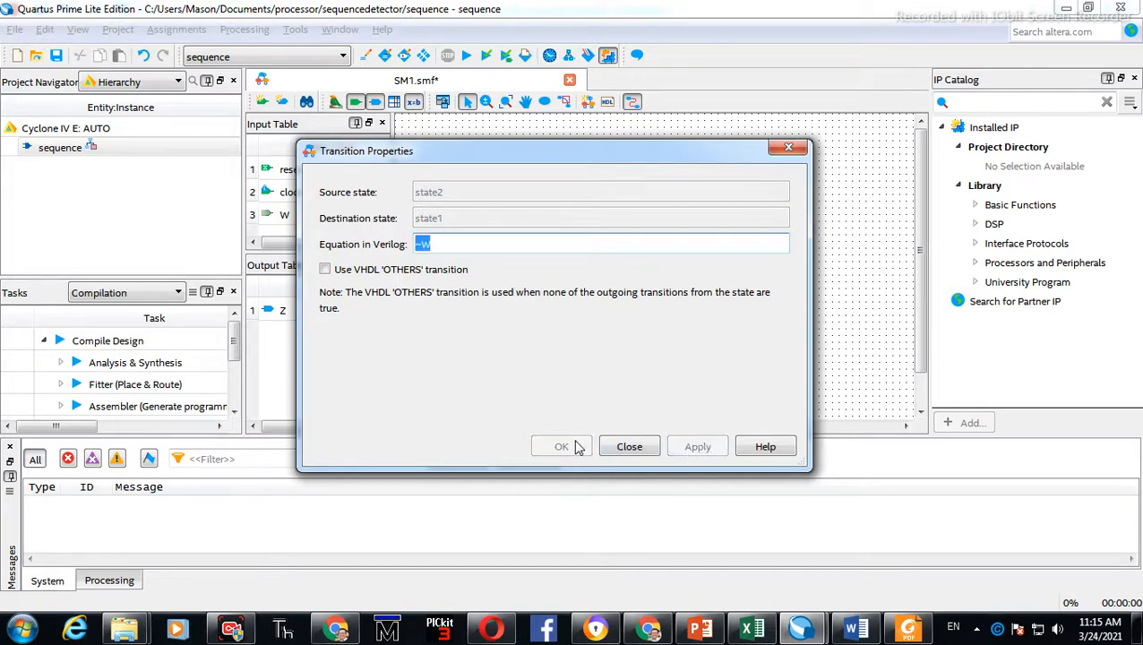
pyautogui.click(629, 446)
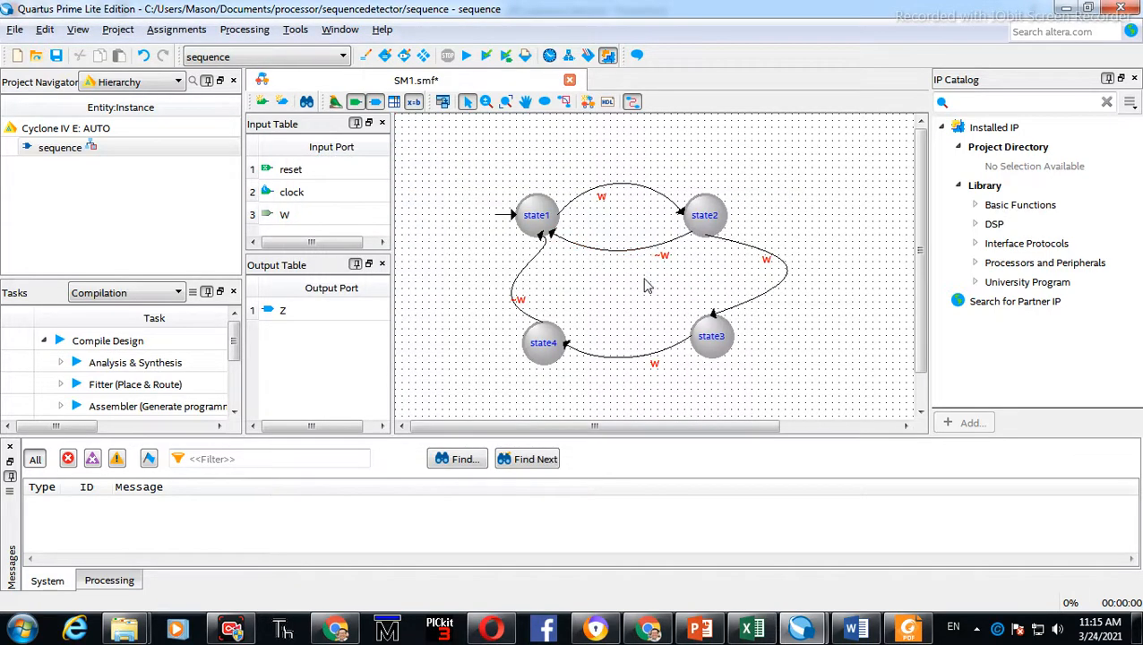
# Compare the state diagram with the reference Moore machine slide in PowerPoint
pyautogui.hotkey('alt', 'Tab')
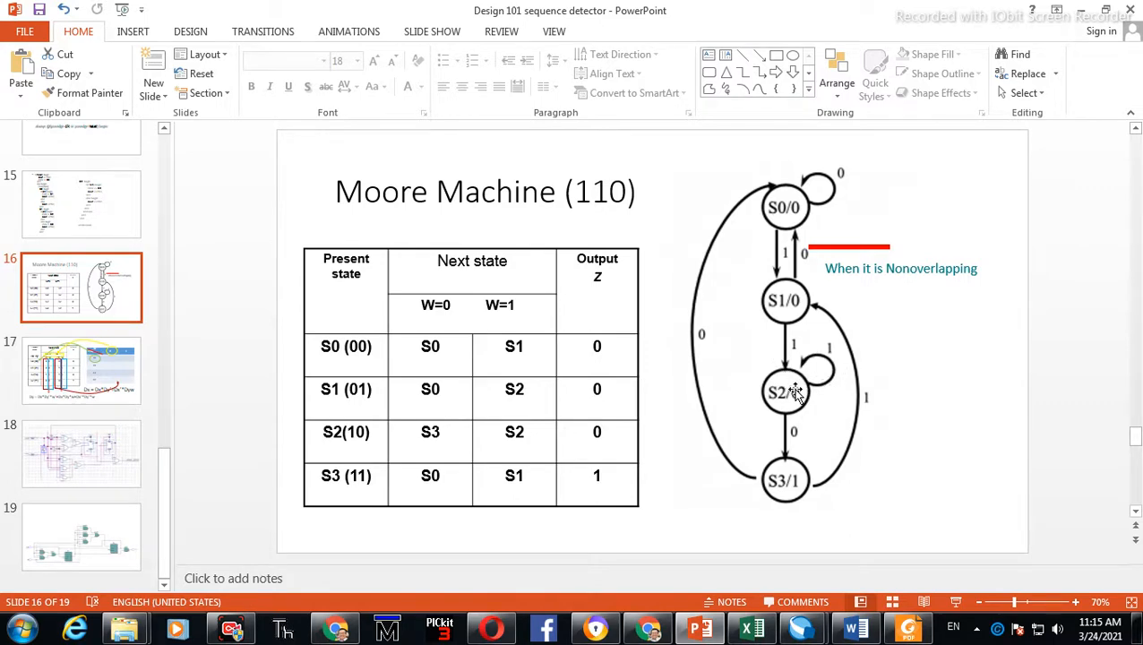
pyautogui.hotkey('alt', 'Tab')
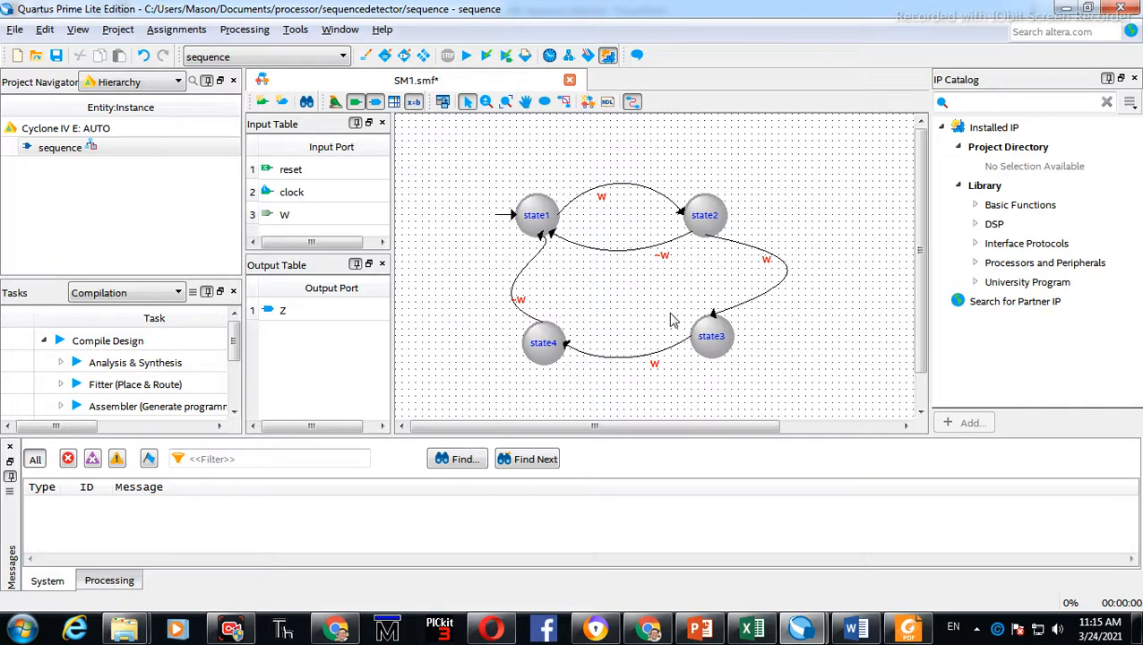
pyautogui.hotkey('alt', 'Tab')
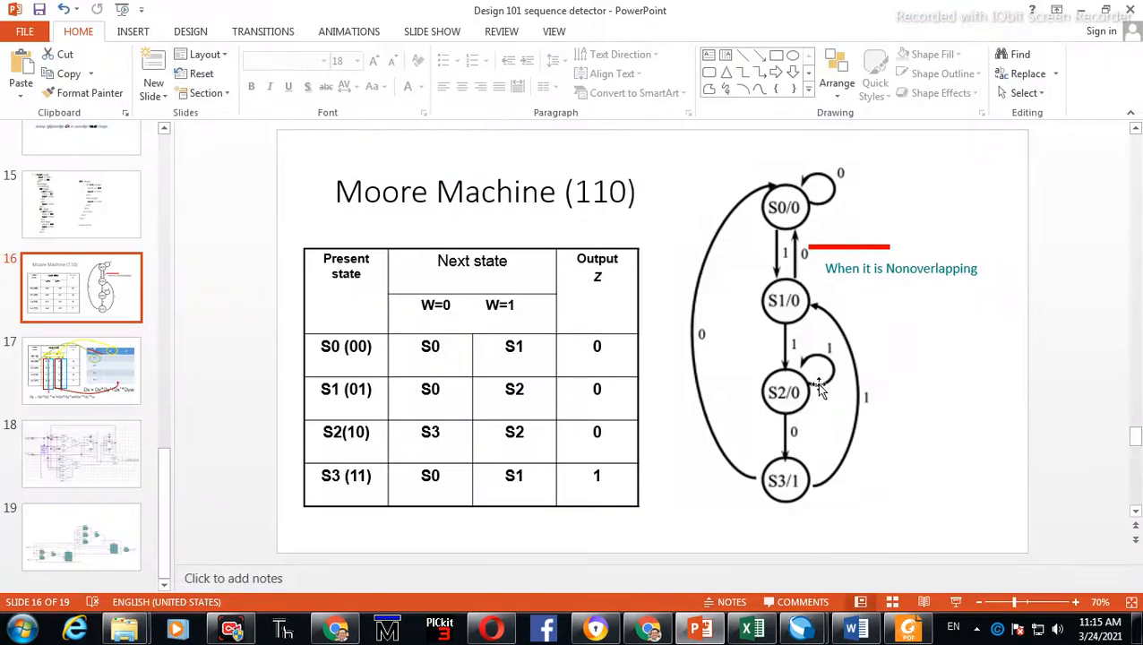
# Edit the slide's 'When it is Nonoverlapping' label by deleting the 'Non' prefix
pyautogui.click(902, 269)
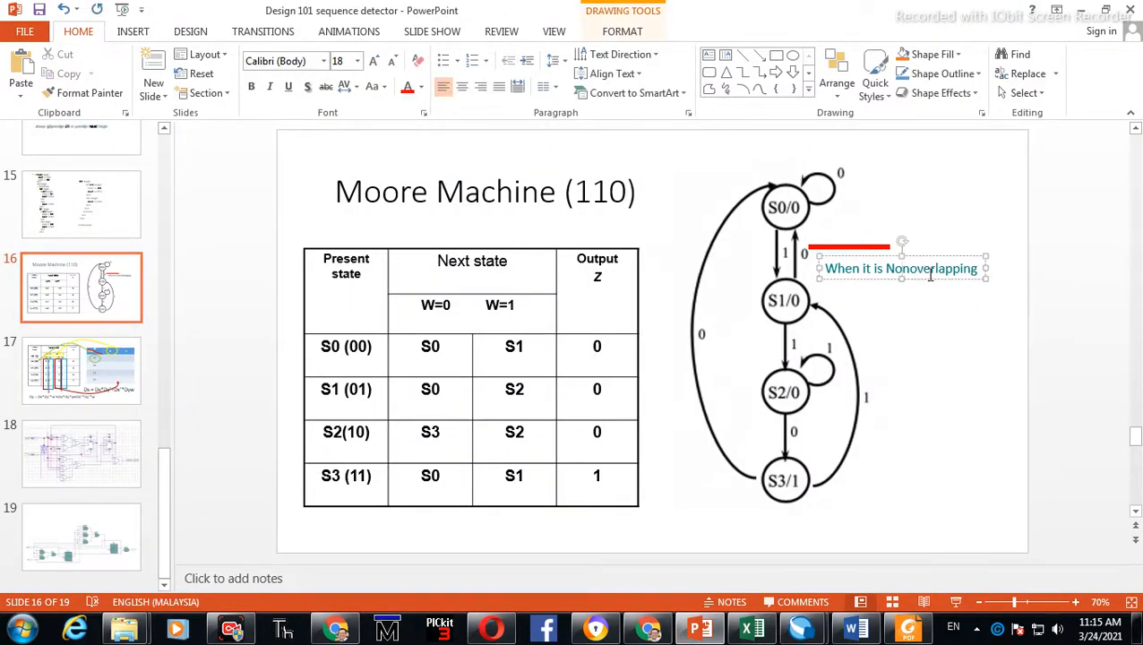
pyautogui.press('BackSpace')
pyautogui.press('BackSpace')
pyautogui.press('BackSpace')
pyautogui.press('BackSpace')
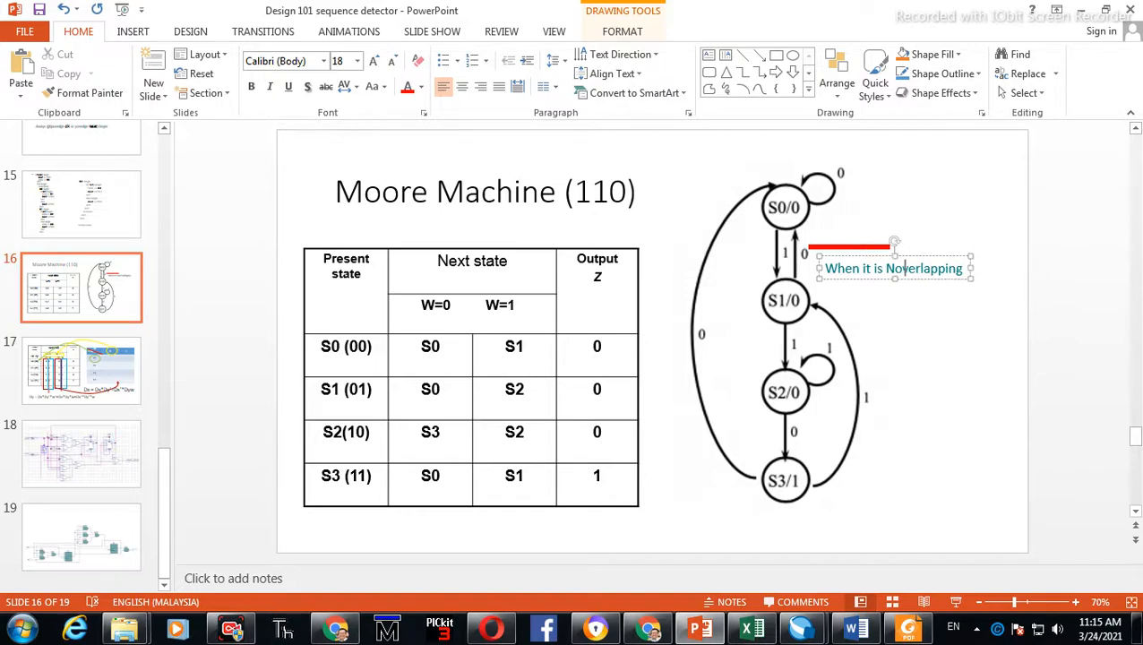
# Return to the state diagram and add a self-loop transition on state3 with the self-transition tool
pyautogui.hotkey('alt', 'Tab')
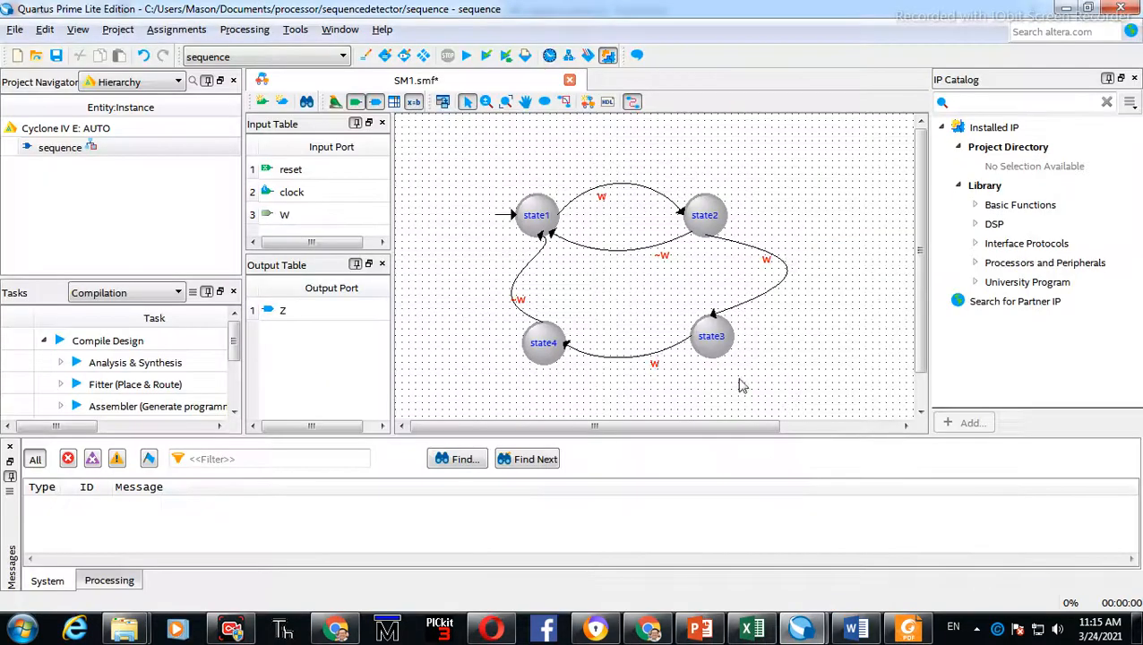
pyautogui.hotkey('alt', 'Tab')
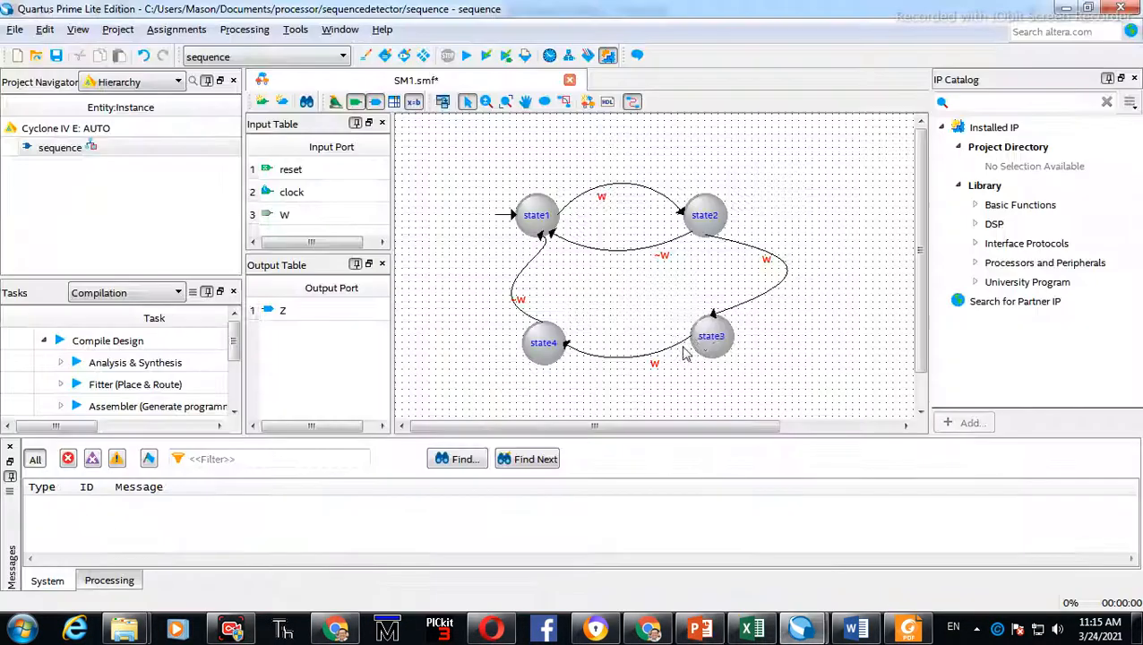
pyautogui.hotkey('alt', 'Tab')
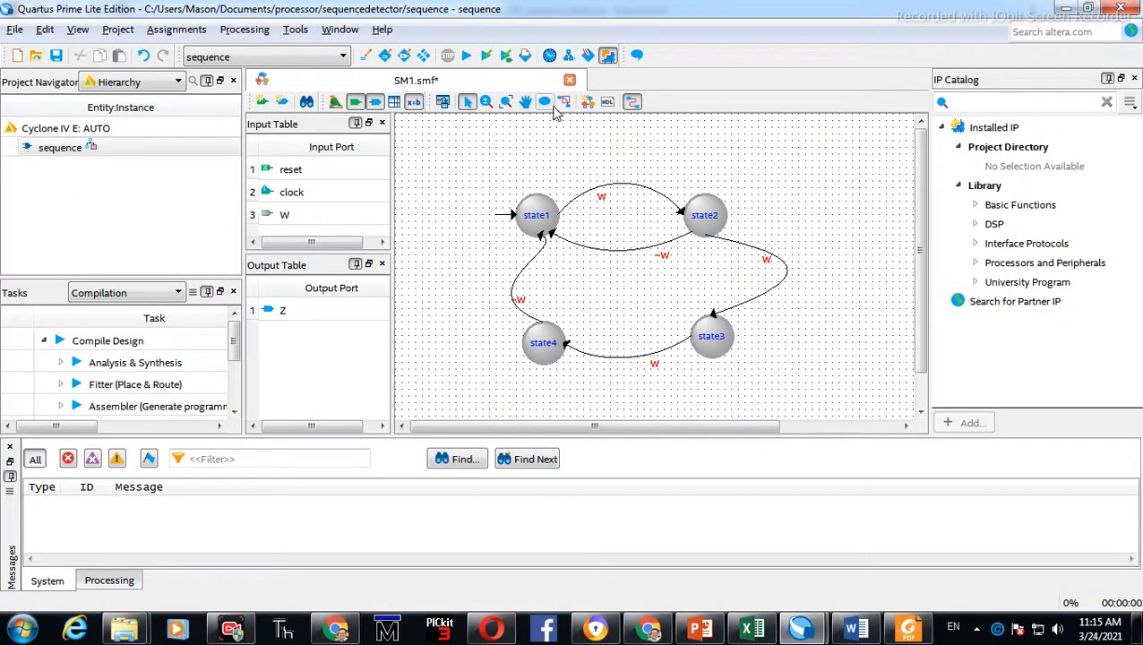
pyautogui.click(564, 103)
pyautogui.moveTo(711, 355); pyautogui.dragTo(730, 327)
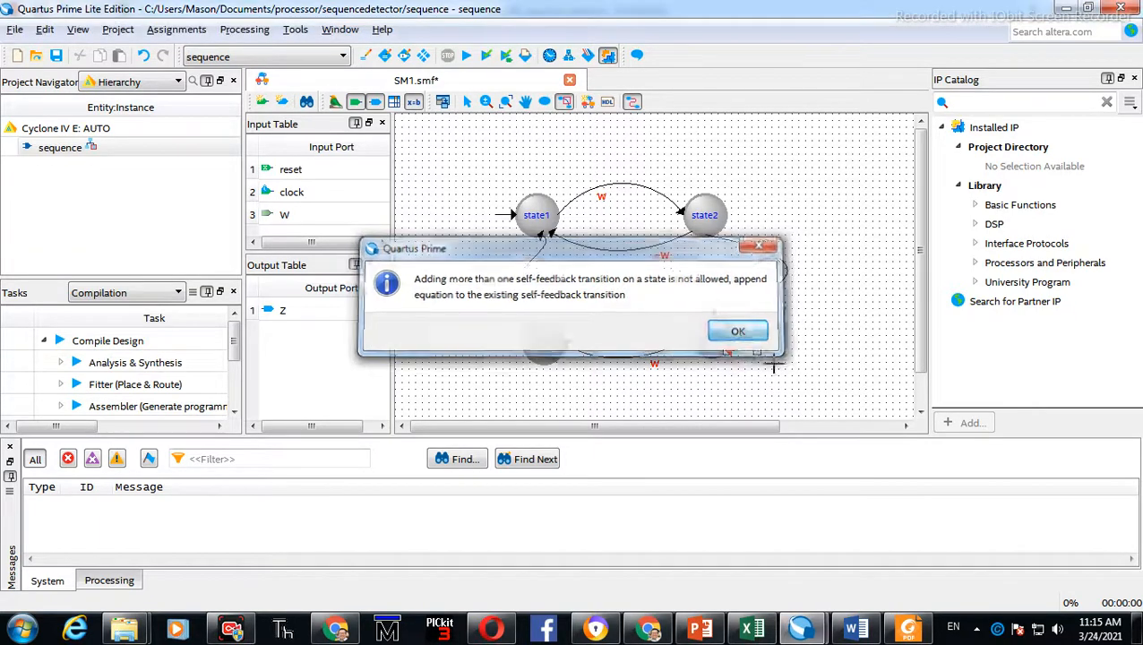
pyautogui.click(806, 332)
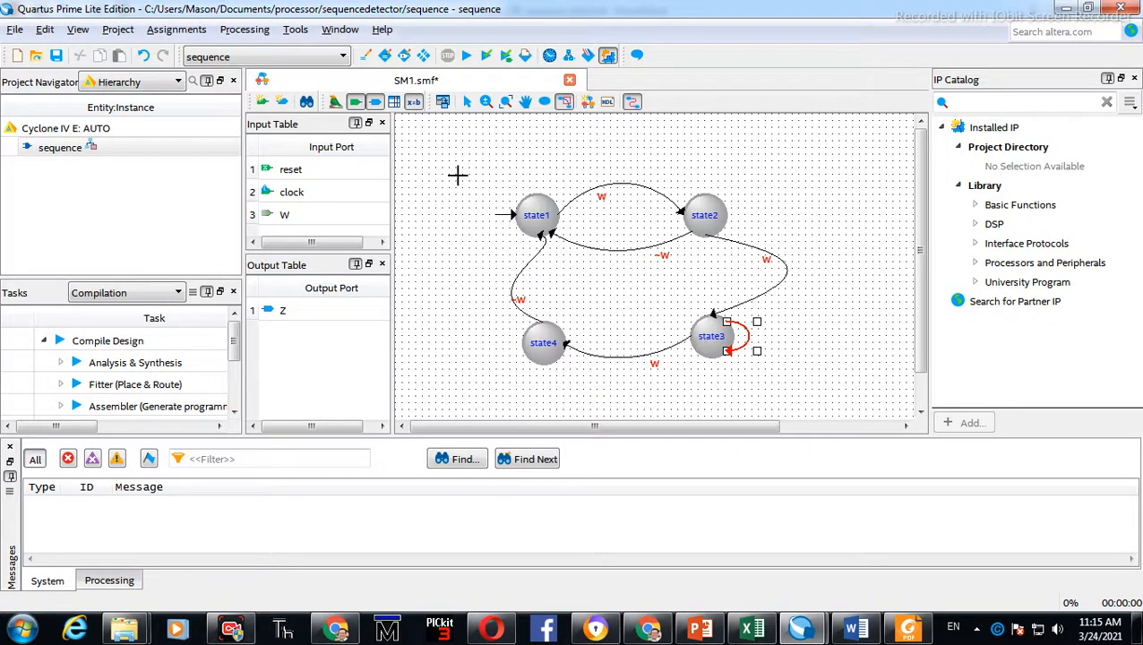
pyautogui.click(466, 101)
pyautogui.click(777, 375)
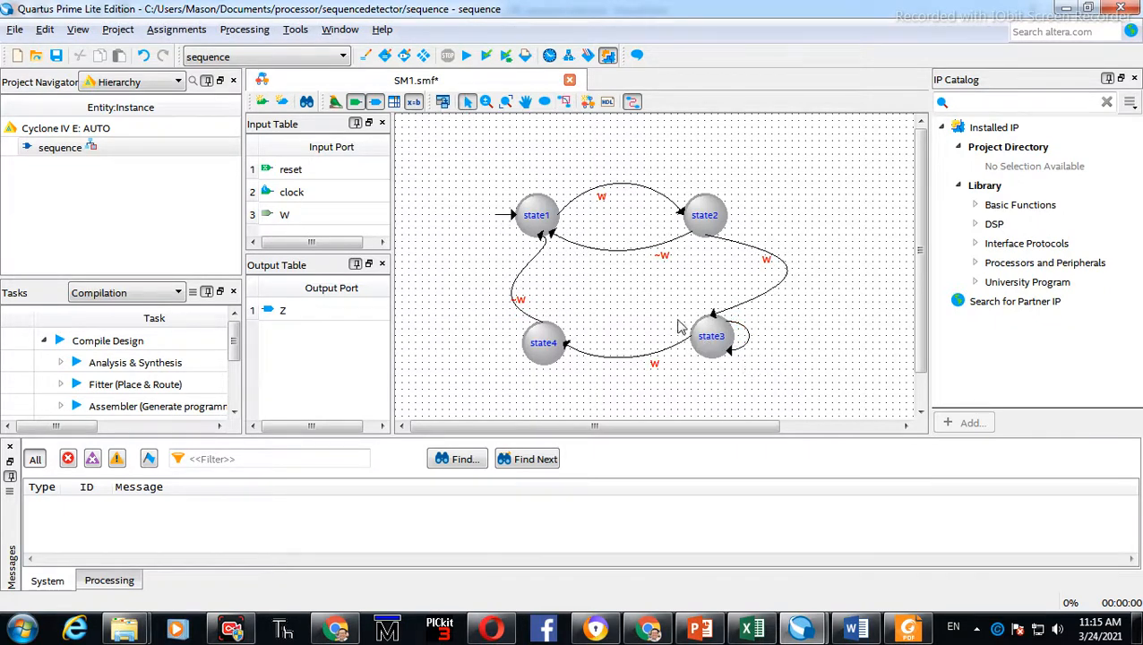
# Open state3's properties and review its actions and general settings
pyautogui.click(706, 338)
pyautogui.doubleClick(707, 338)
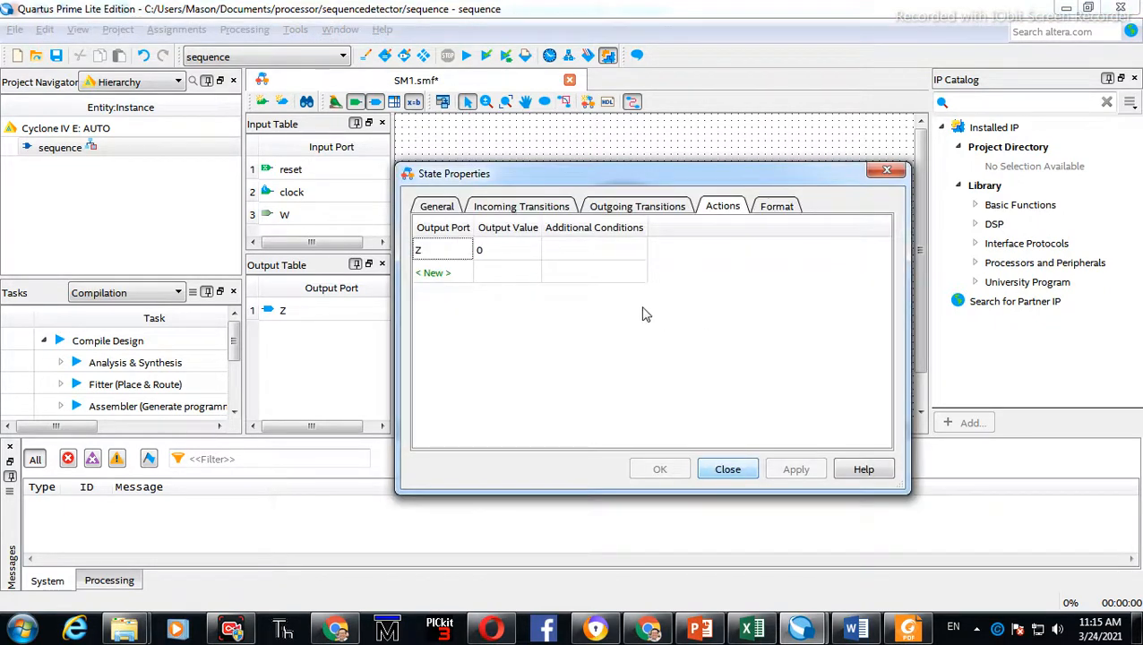
pyautogui.click(441, 212)
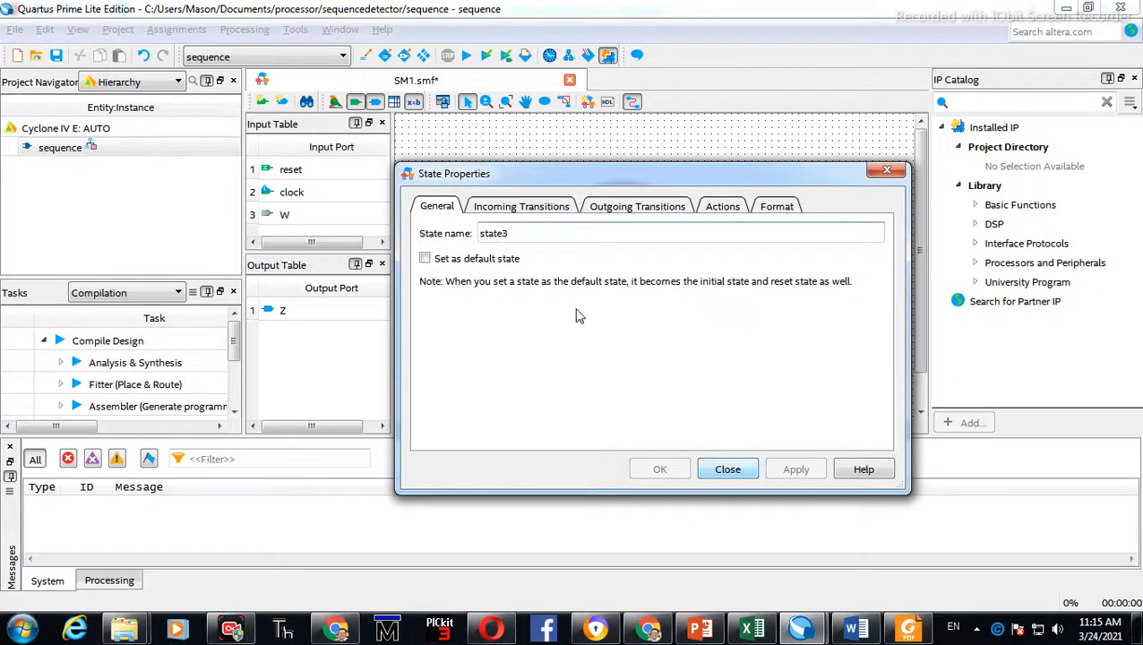
pyautogui.click(727, 468)
pyautogui.doubleClick(529, 209)
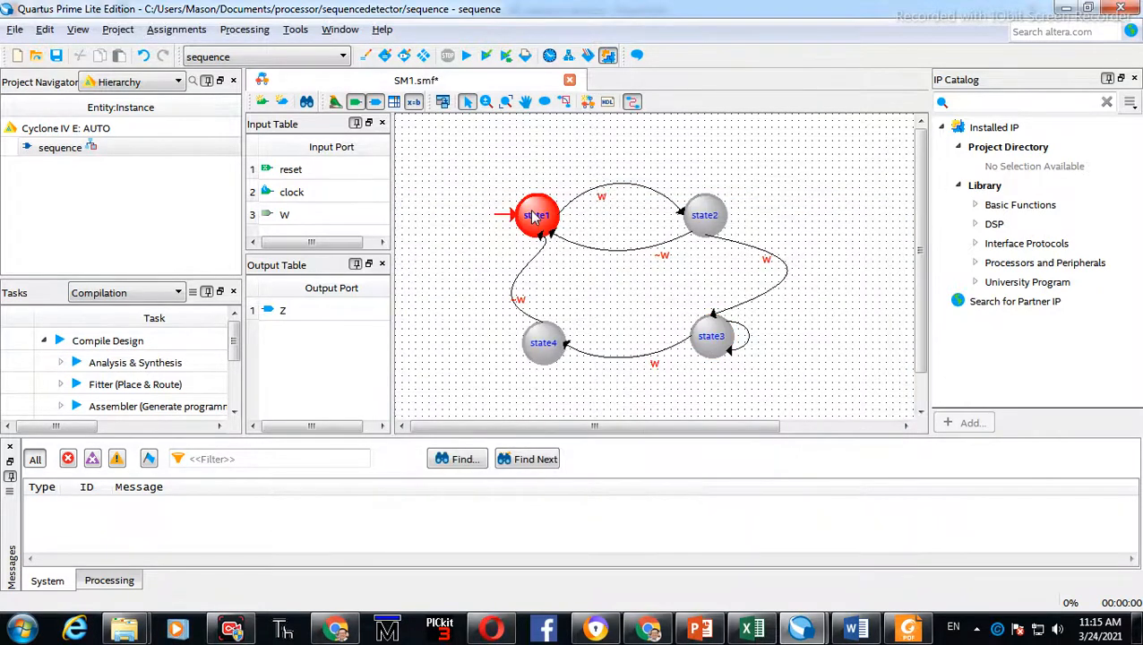
pyautogui.write('S0')
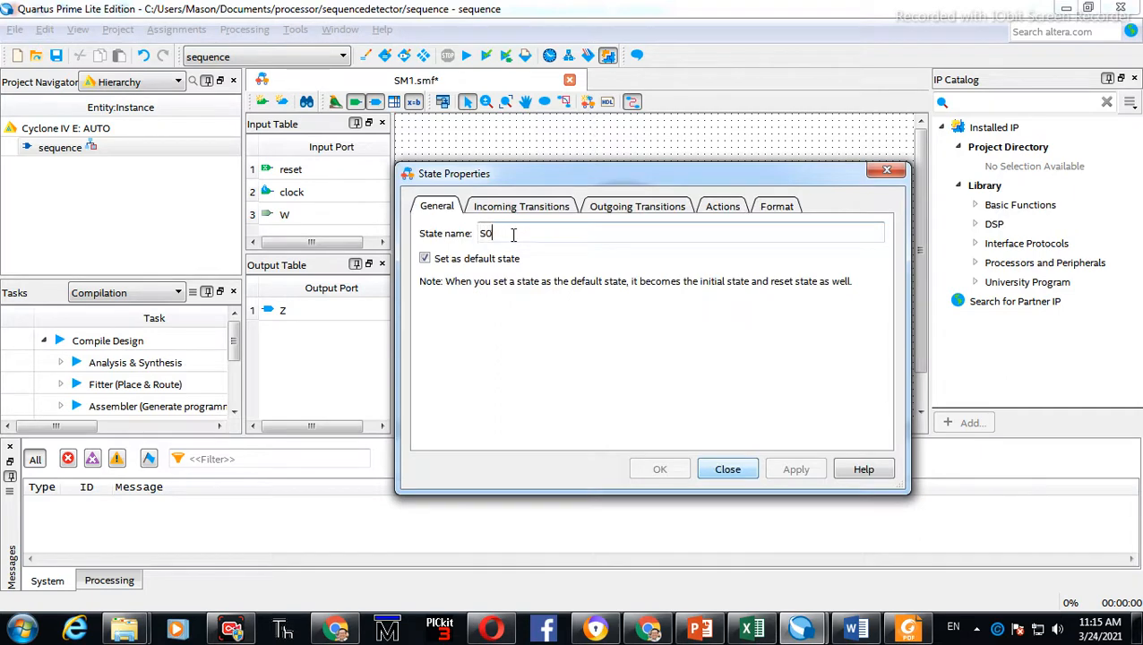
pyautogui.click(745, 470)
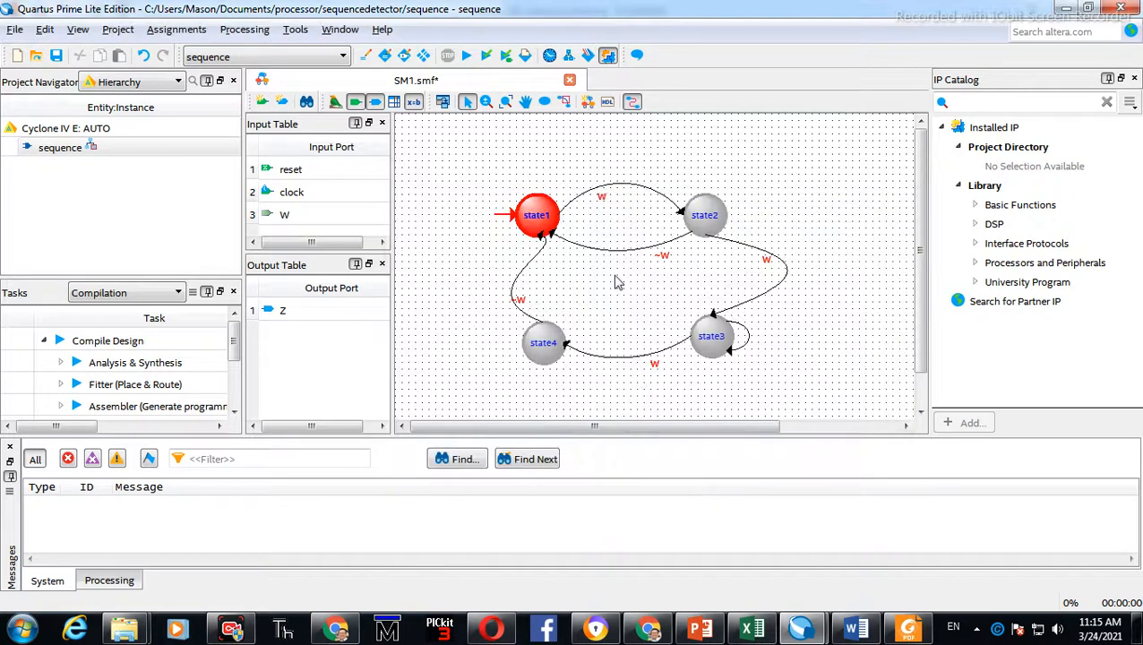
# Rename state1 to S0 and apply the change
pyautogui.doubleClick(540, 228)
pyautogui.click(425, 258)
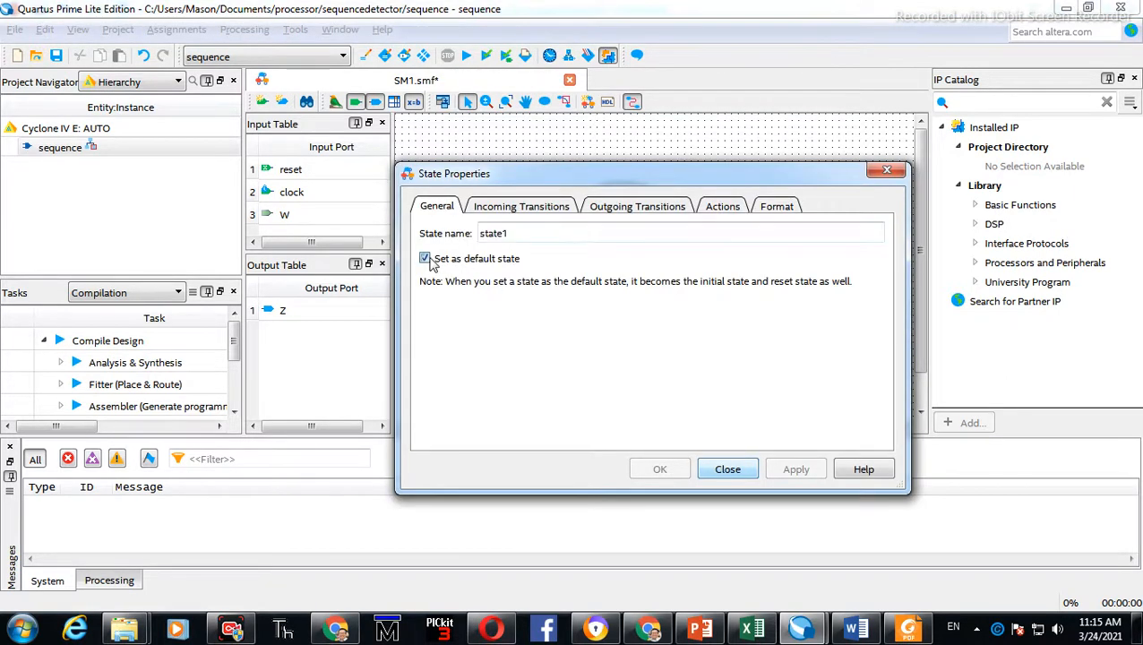
pyautogui.hotkey('shift', 'Tab')
pyautogui.write('S-')
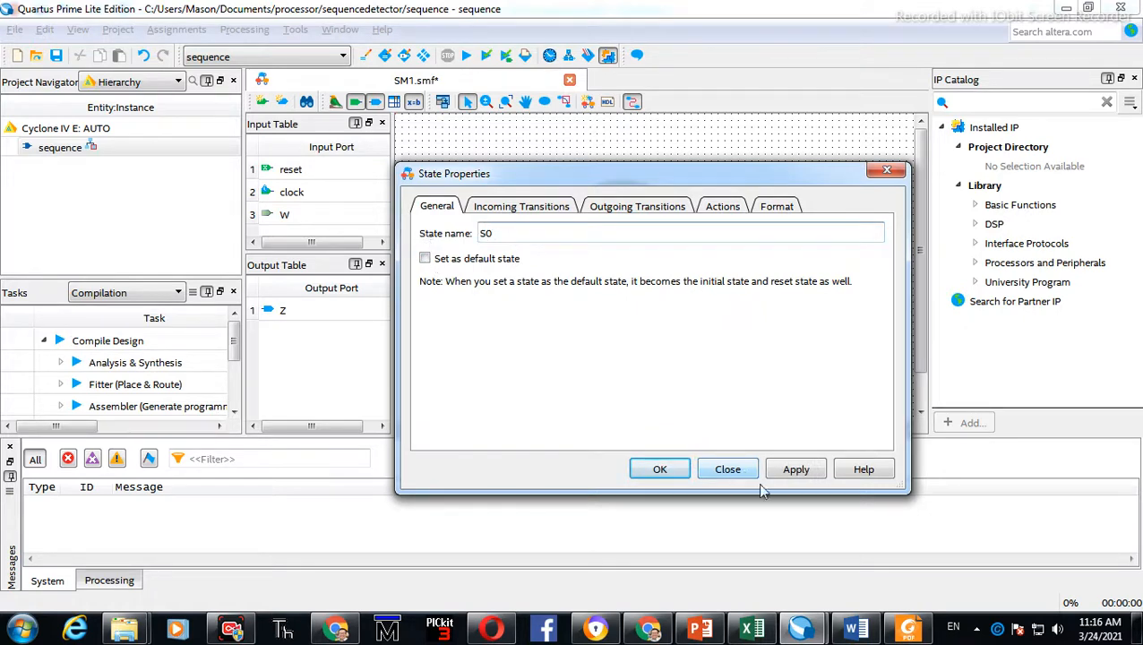
pyautogui.click(789, 472)
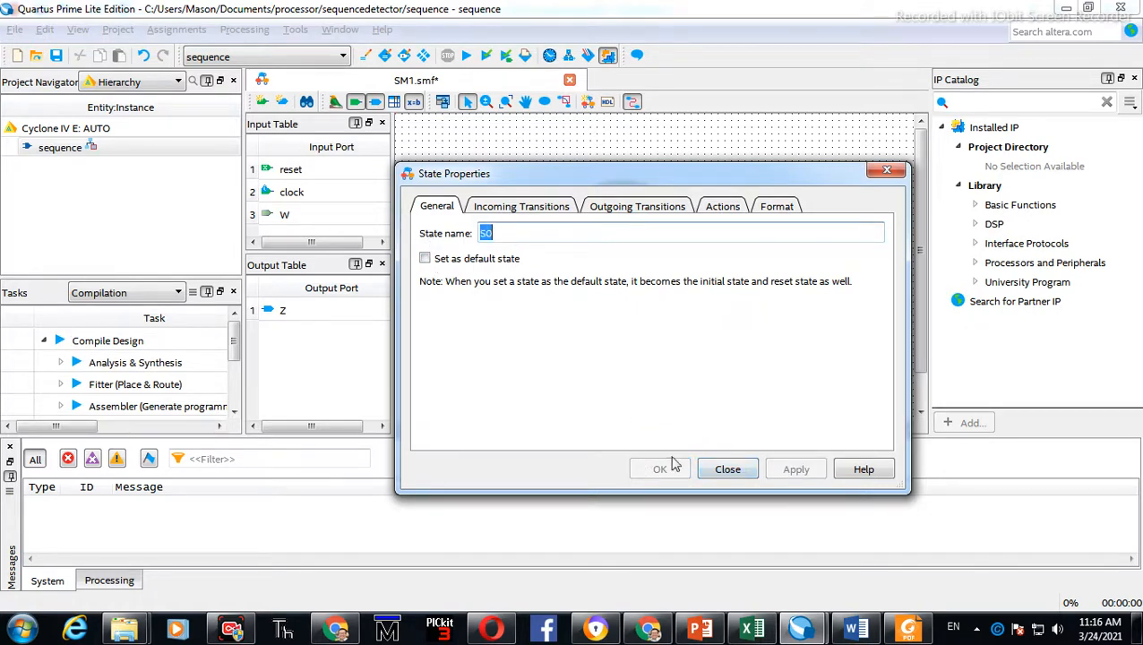
pyautogui.click(727, 474)
# Rename state2 to S1 and apply the change
pyautogui.doubleClick(698, 217)
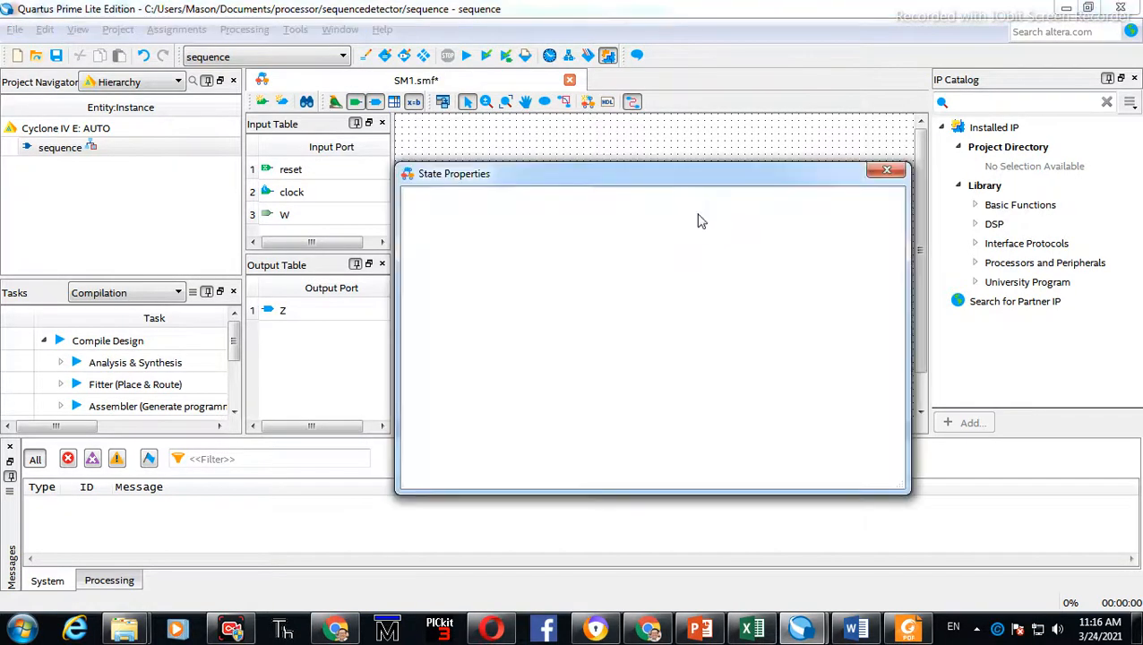
pyautogui.write('S1')
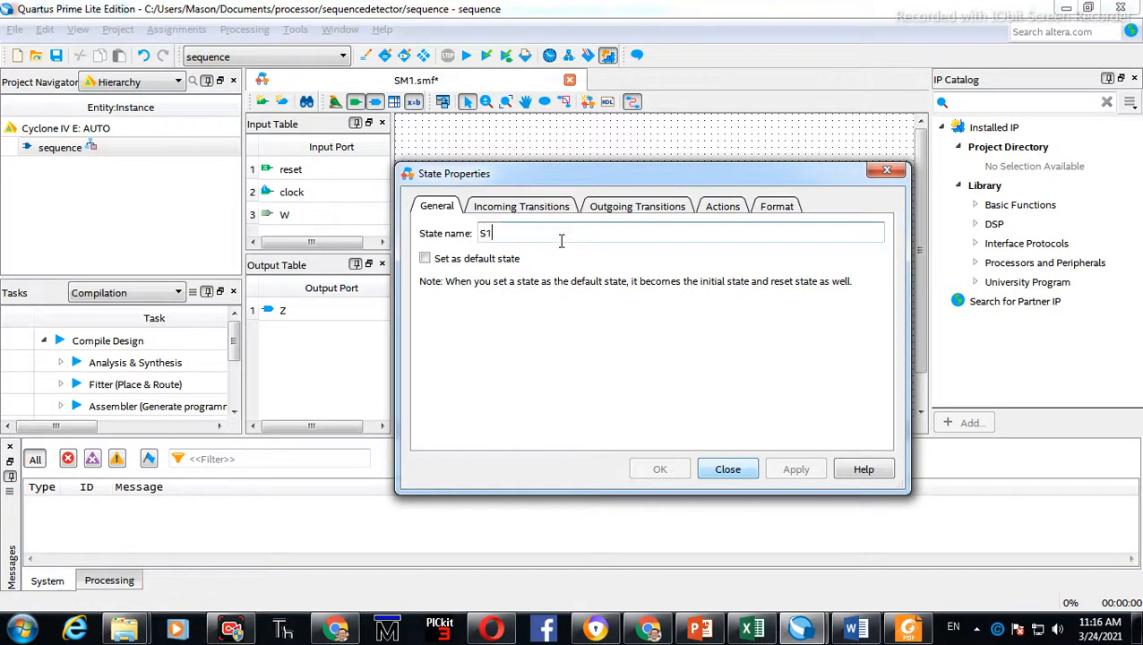
pyautogui.click(433, 260)
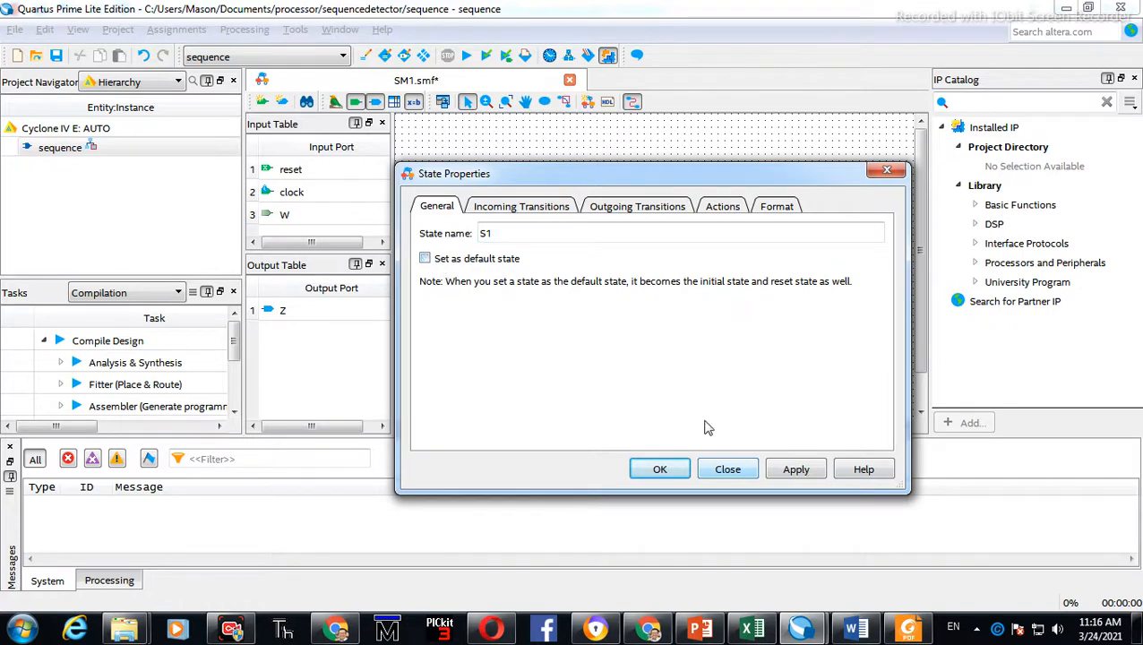
pyautogui.click(796, 469)
pyautogui.click(729, 469)
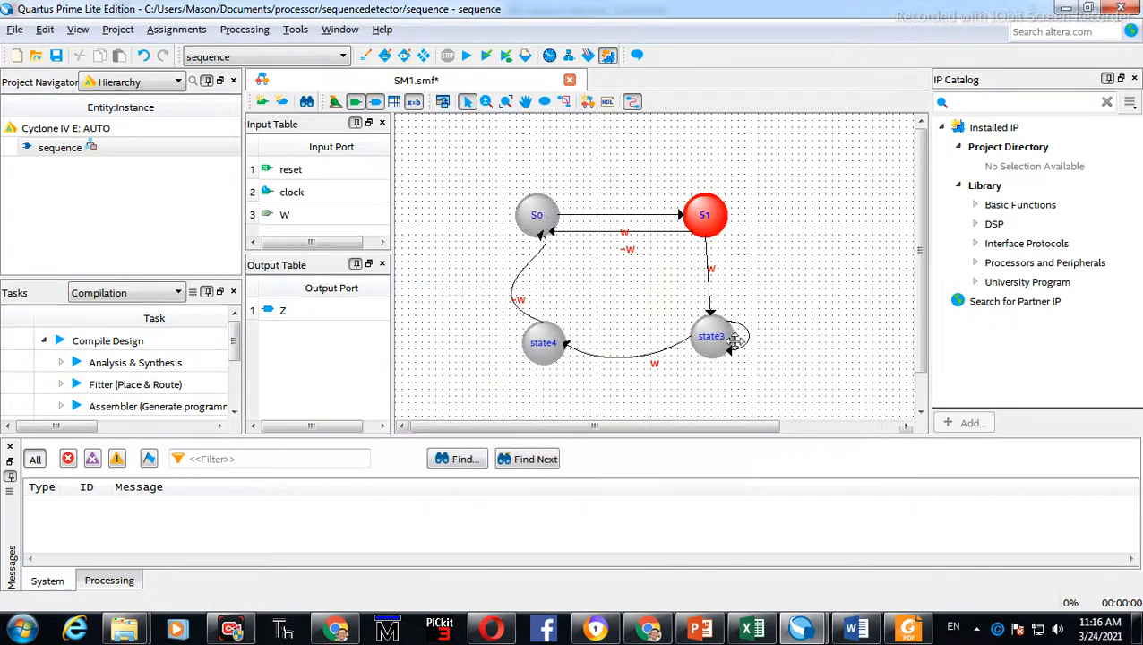
# Rename state3 to S2 and apply the change
pyautogui.doubleClick(706, 333)
pyautogui.write('S2')
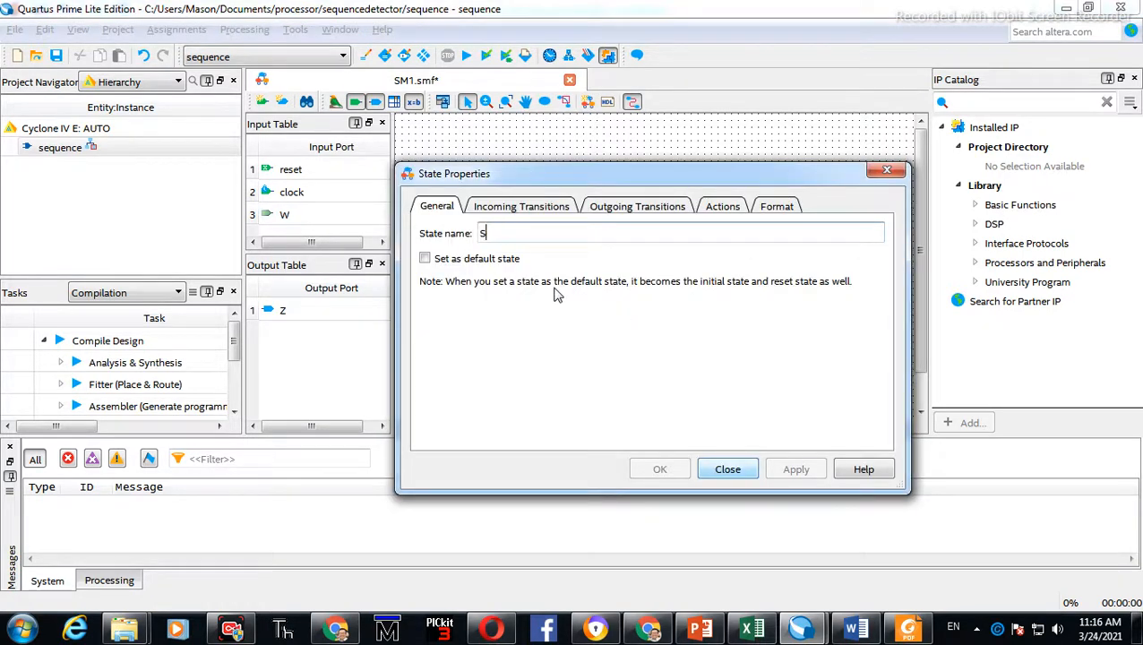
pyautogui.click(424, 259)
pyautogui.click(427, 261)
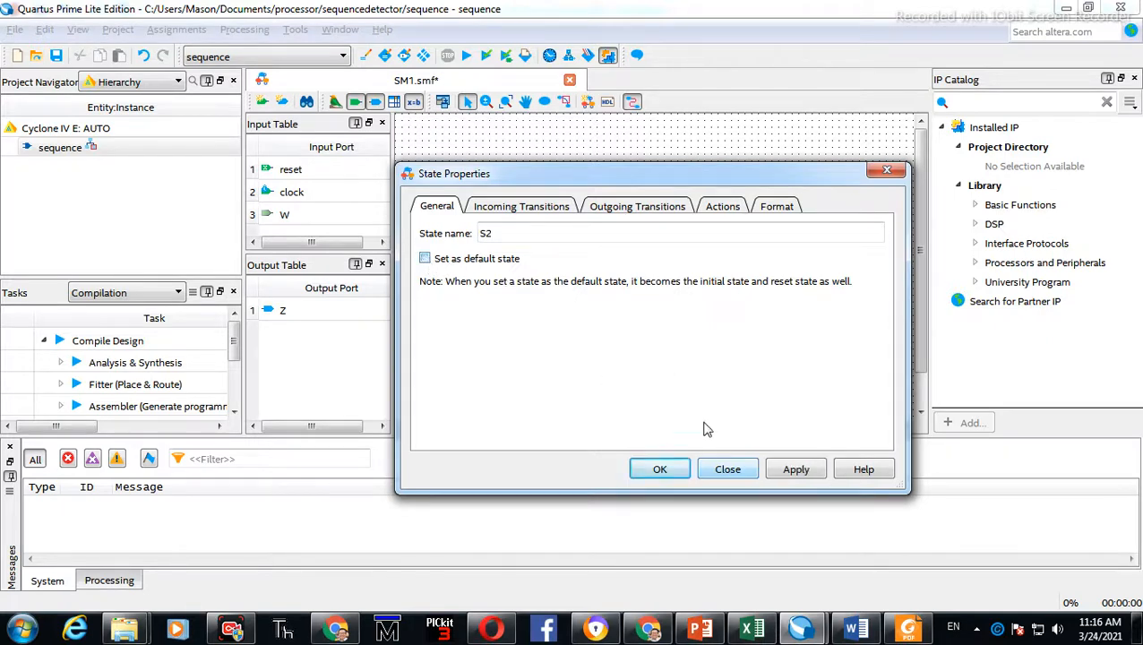
pyautogui.click(794, 471)
pyautogui.click(728, 469)
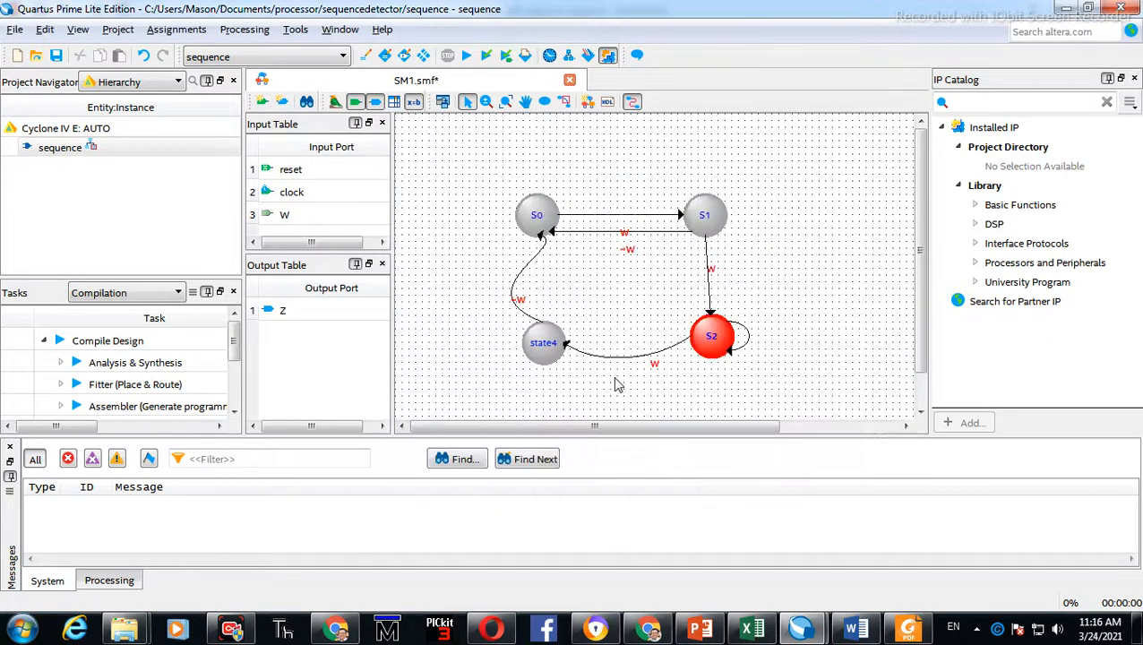
# Rename state4 to S4 and apply the change
pyautogui.click(615, 384)
pyautogui.click(542, 349)
pyautogui.doubleClick(542, 349)
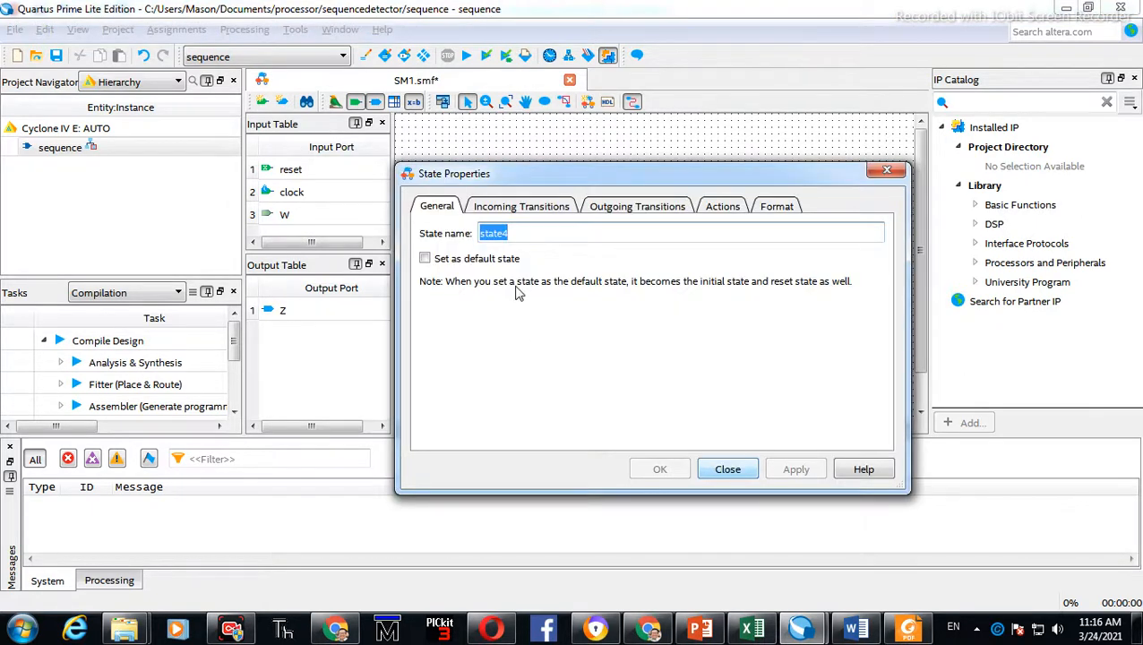
pyautogui.write('S4')
pyautogui.click(424, 257)
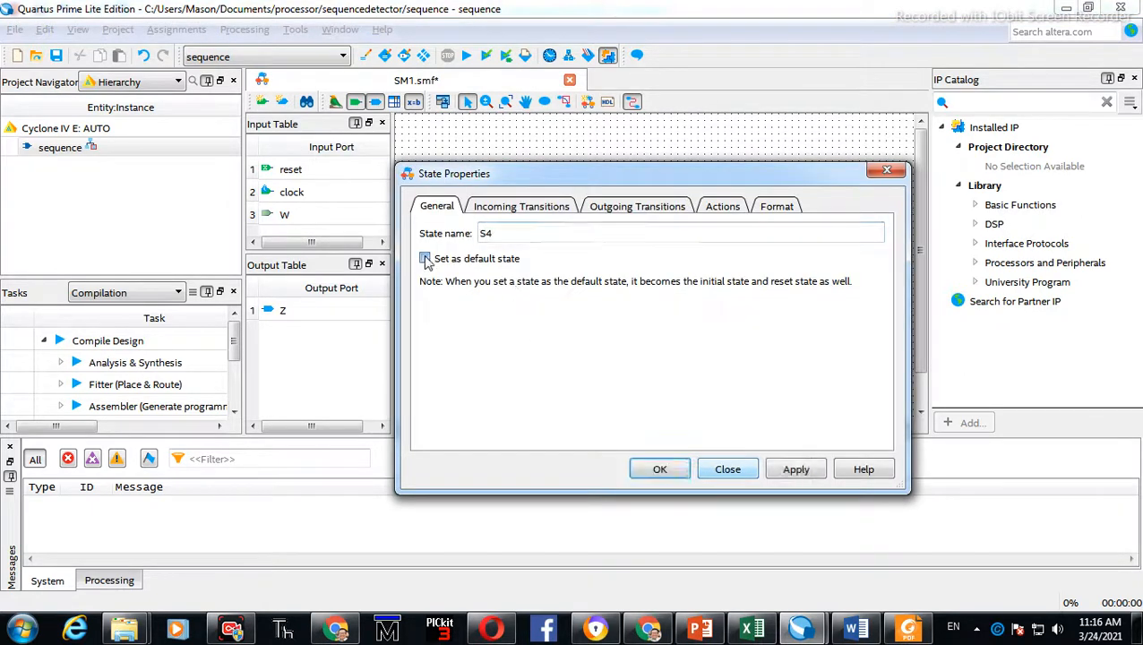
pyautogui.click(425, 256)
pyautogui.click(797, 471)
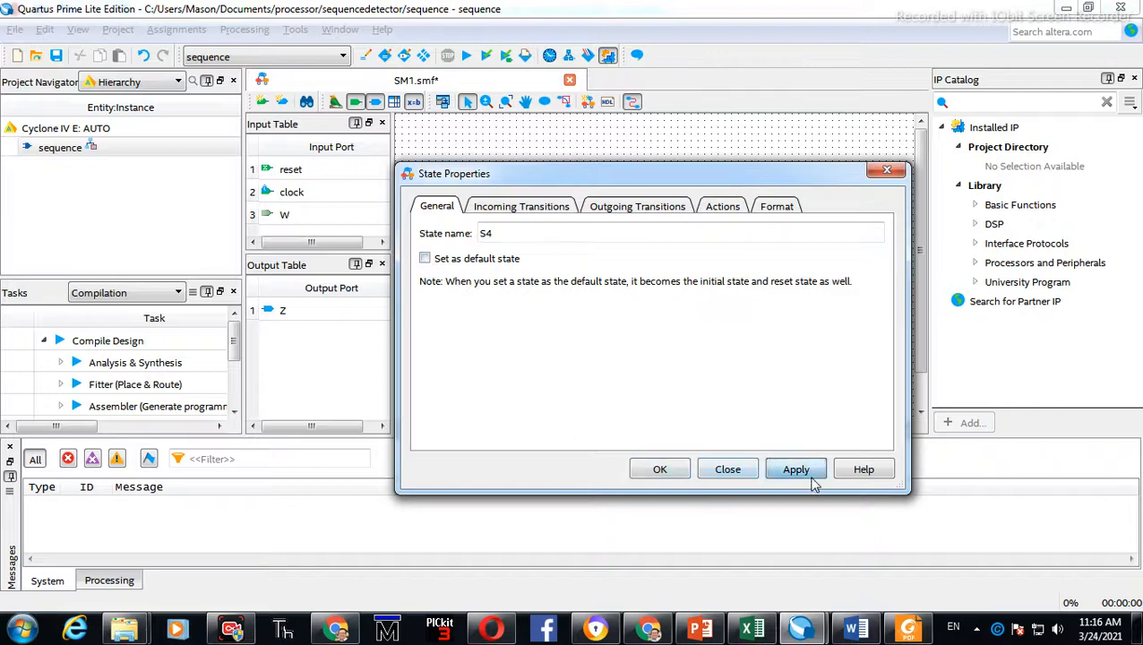
pyautogui.click(740, 475)
# Set the S2 self-loop transition equation to W, turning off the VHDL 'OTHERS' transition option
pyautogui.click(767, 375)
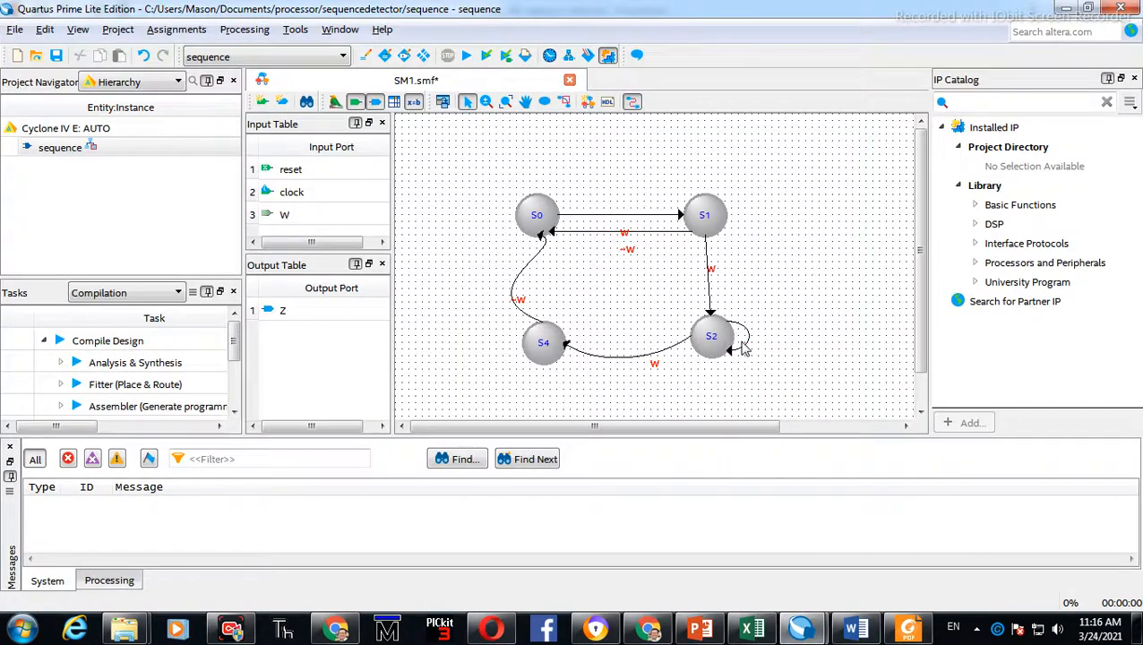
pyautogui.doubleClick(742, 348)
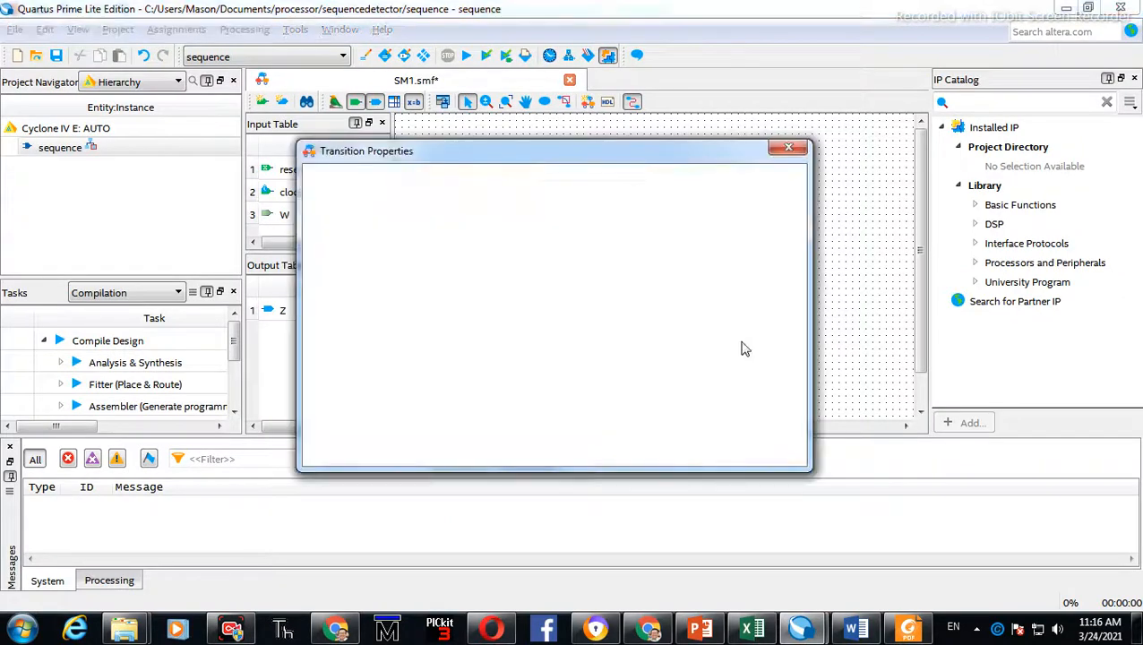
pyautogui.click(446, 268)
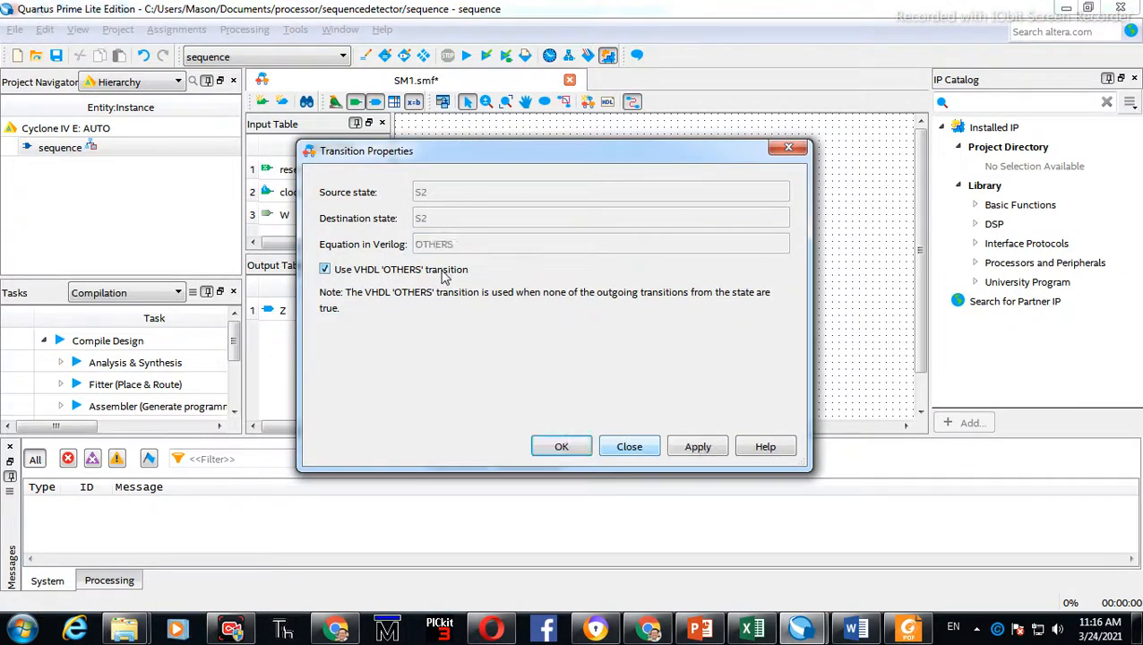
pyautogui.click(445, 271)
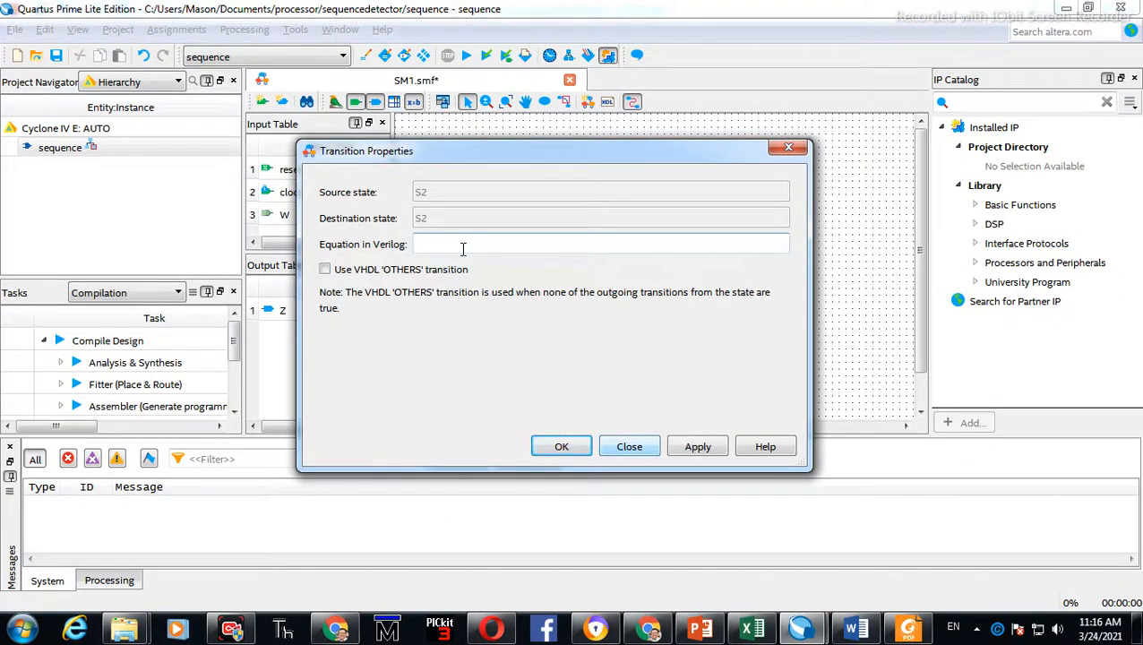
pyautogui.click(681, 451)
pyautogui.click(629, 447)
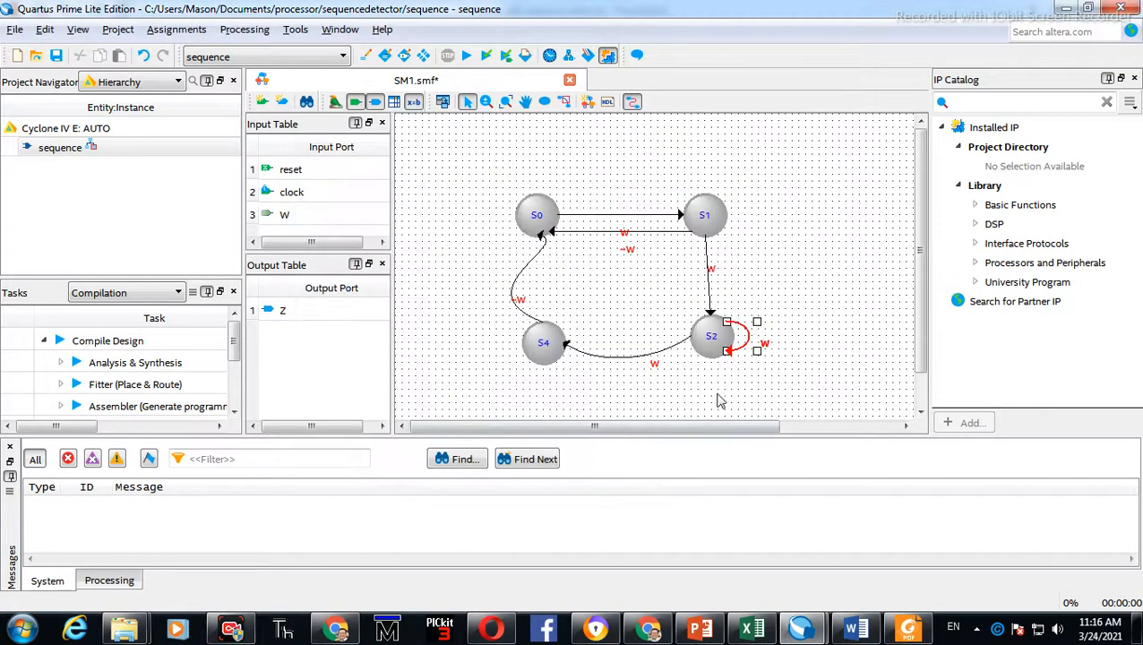
# Compare the renamed state diagram against the reference Moore machine slide
pyautogui.hotkey('alt', 'Tab')
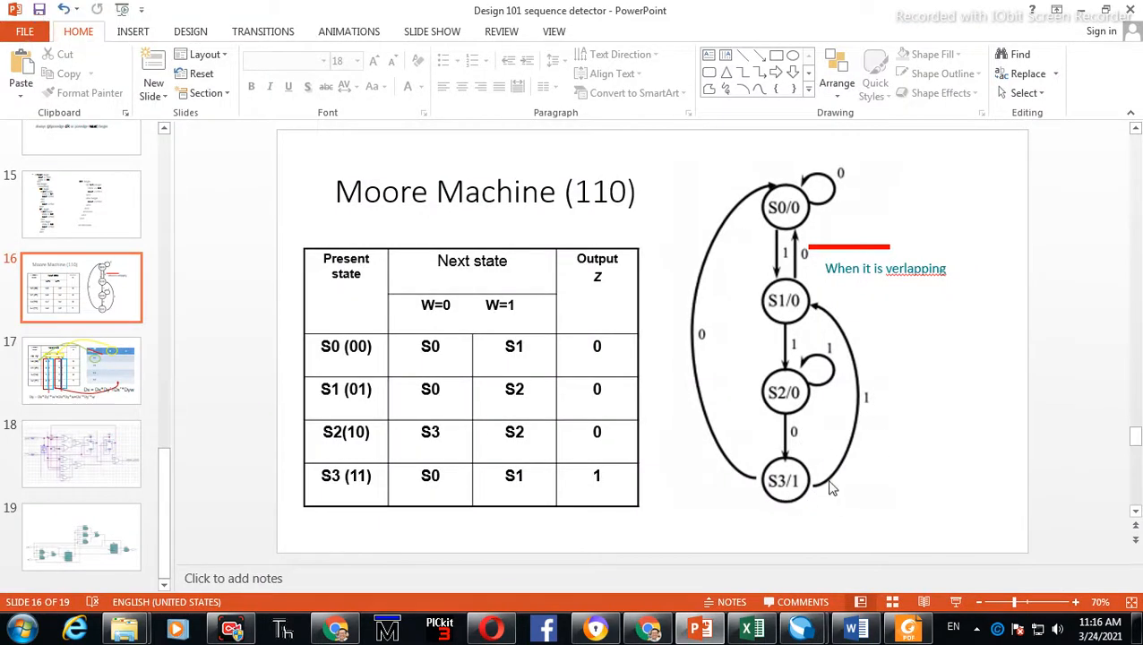
pyautogui.hotkey('alt', 'Tab')
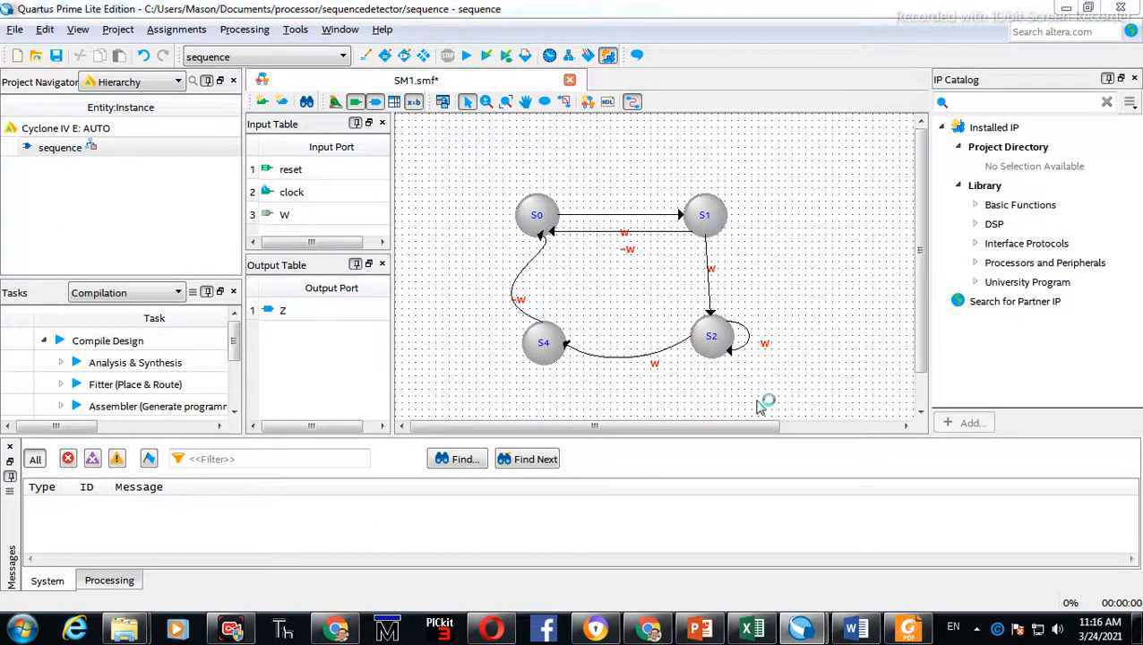
pyautogui.hotkey('alt', 'Tab')
pyautogui.hotkey('alt', 'Tab')
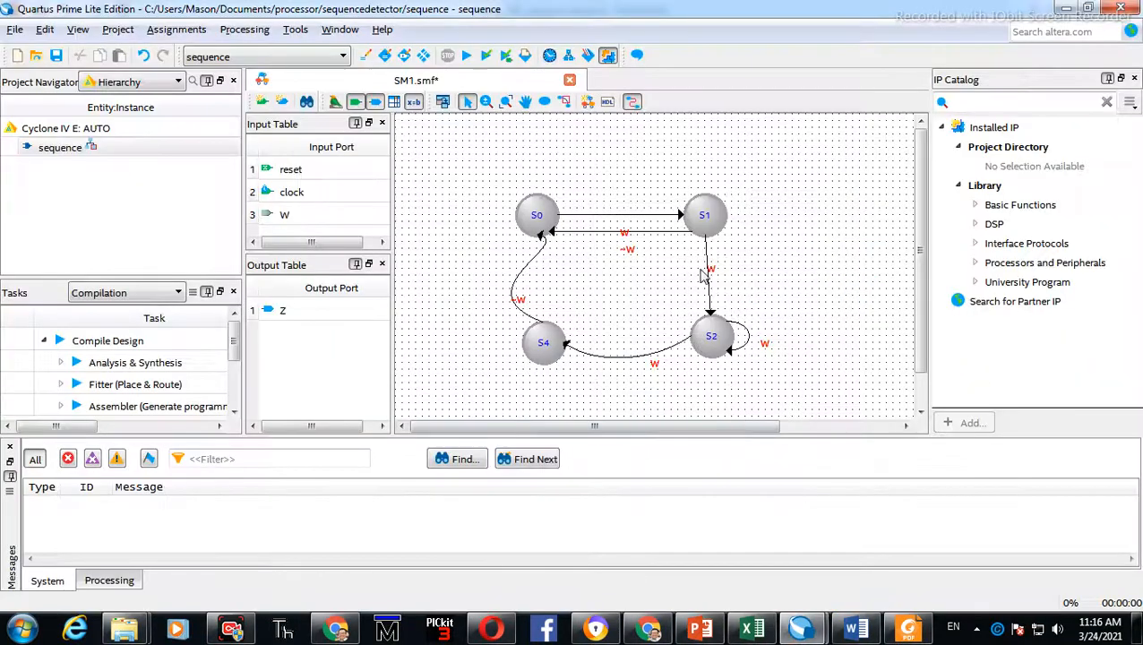
pyautogui.hotkey('alt', 'Tab')
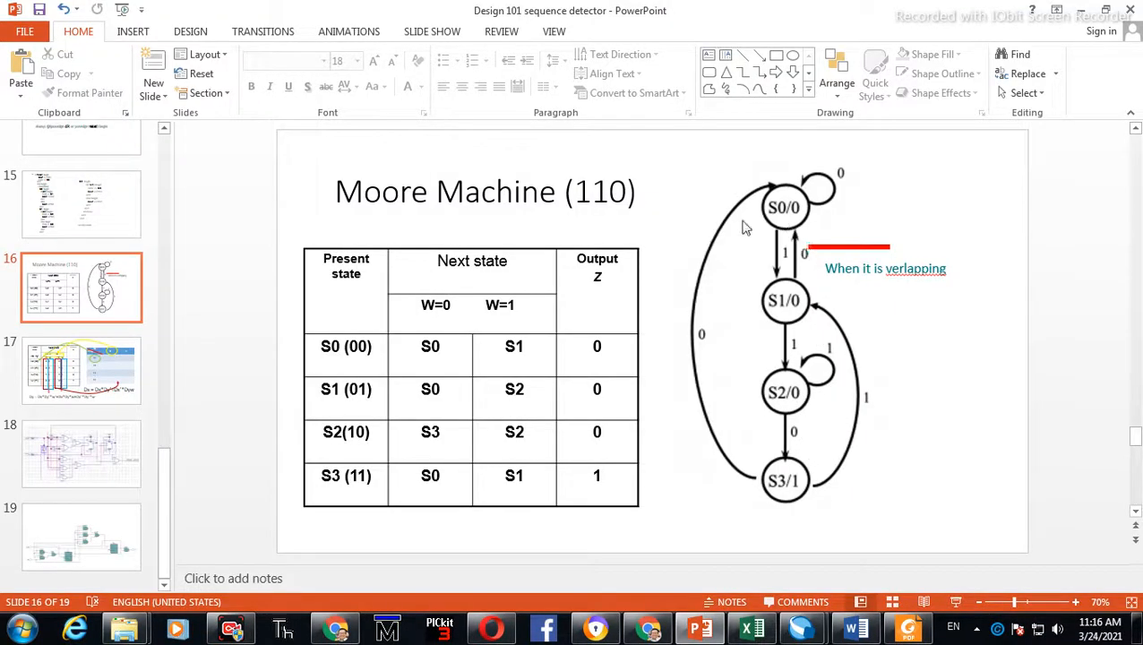
# Draw a self-loop transition on state S0
pyautogui.hotkey('alt', 'Tab')
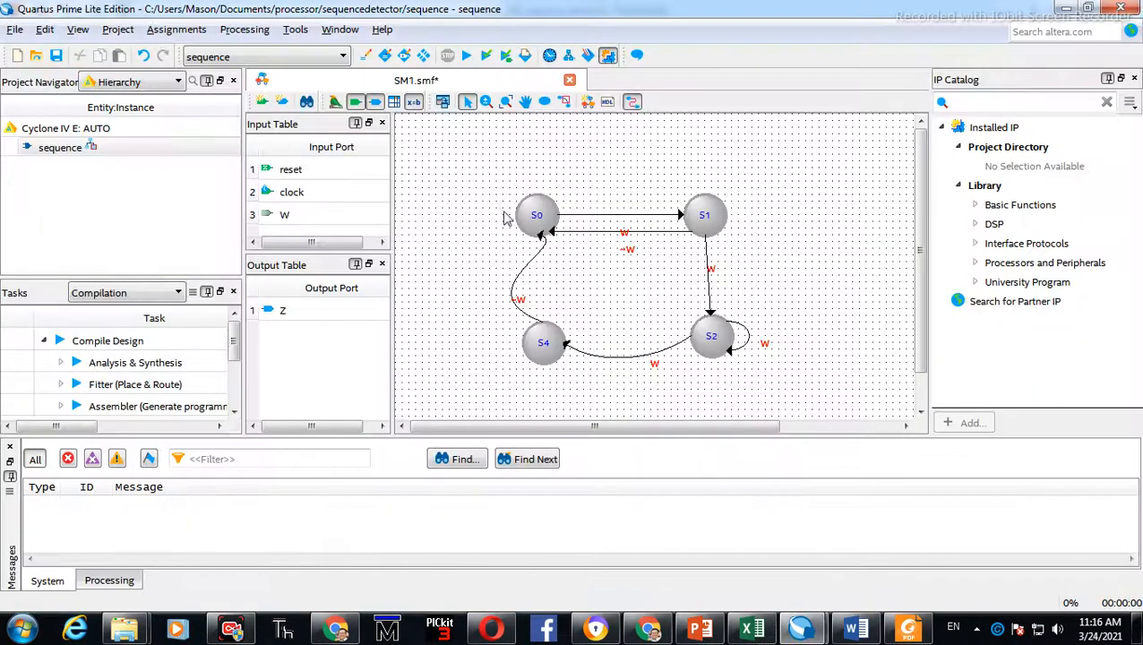
pyautogui.click(569, 104)
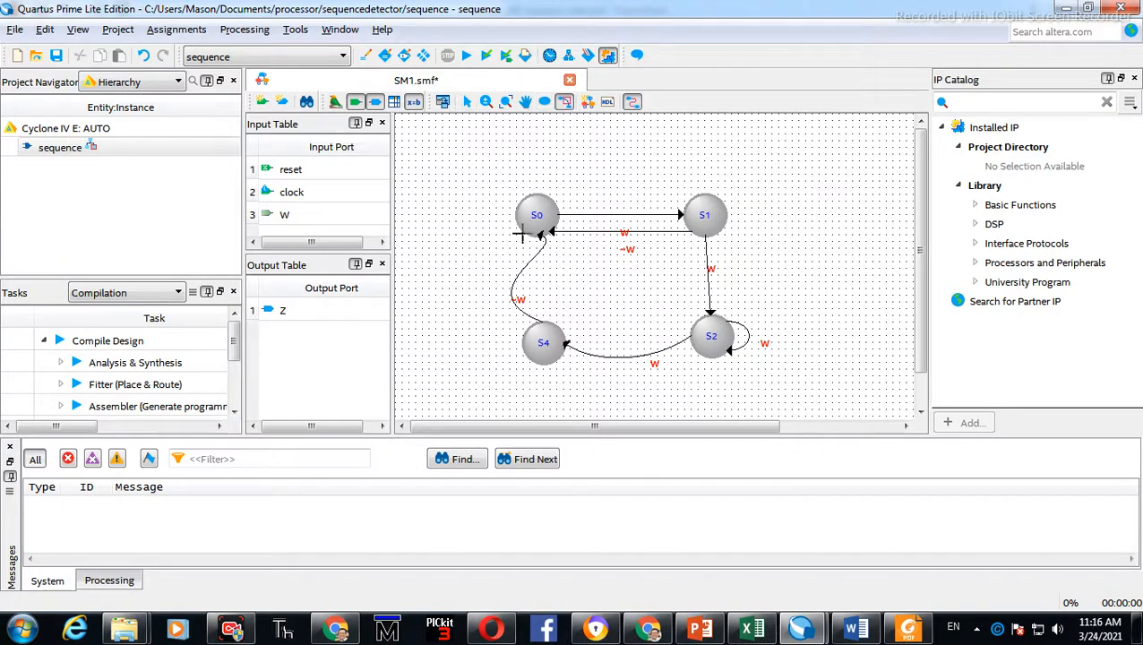
pyautogui.moveTo(521, 229); pyautogui.dragTo(538, 195)
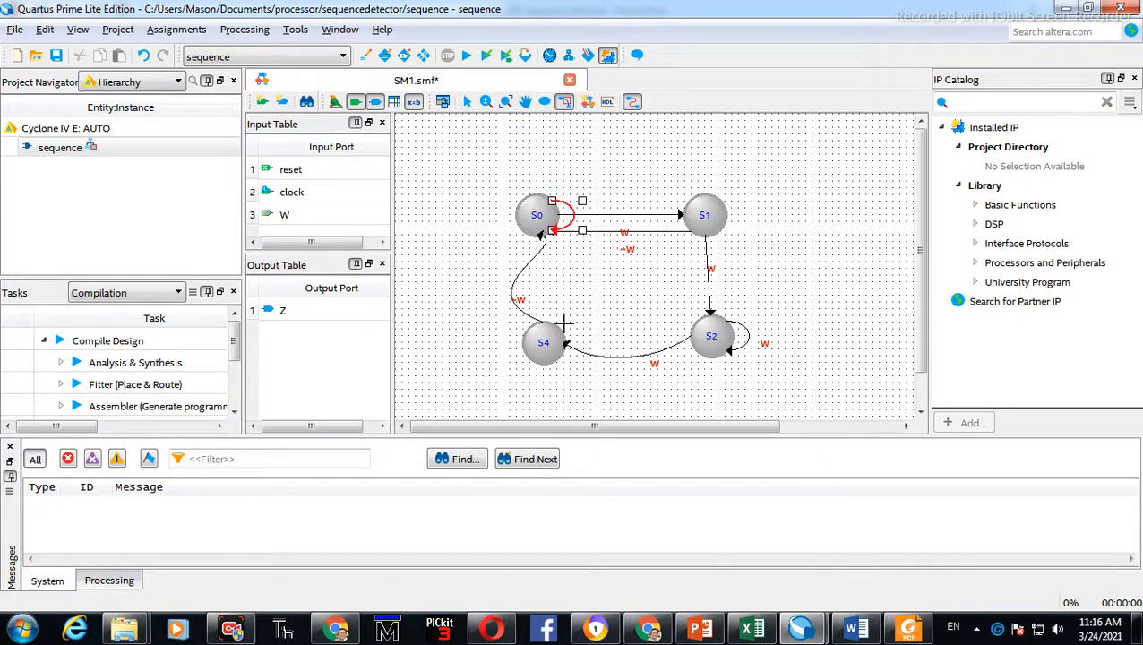
# Draw a transition from S4 to S1 after checking the reference slide
pyautogui.hotkey('alt', 'Tab')
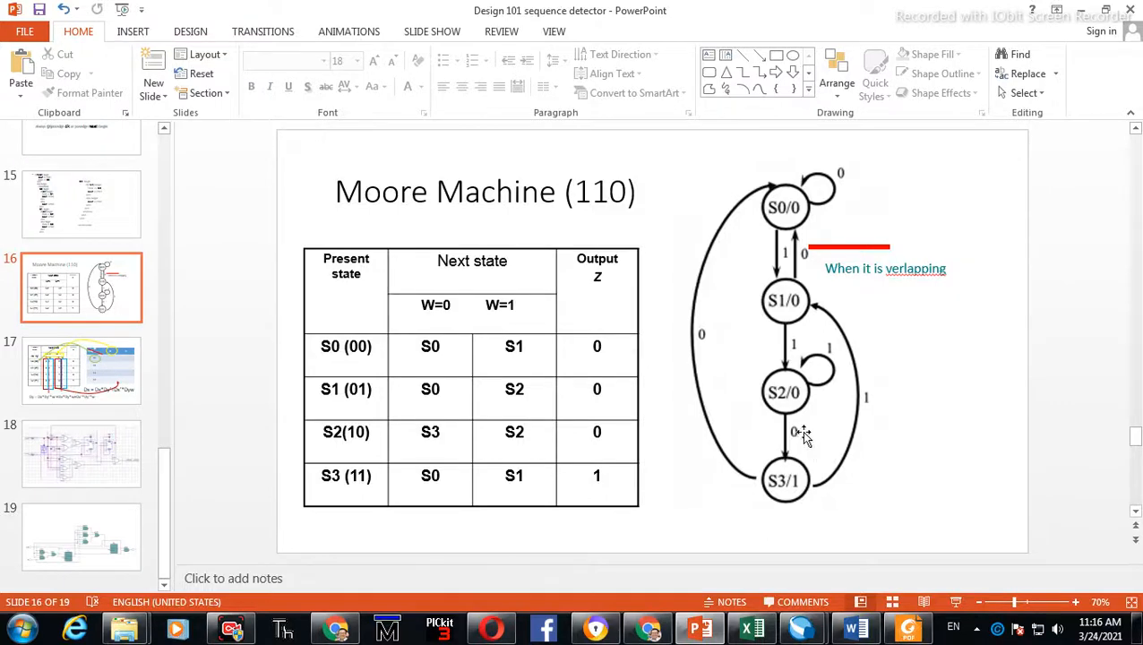
pyautogui.hotkey('alt', 'Tab')
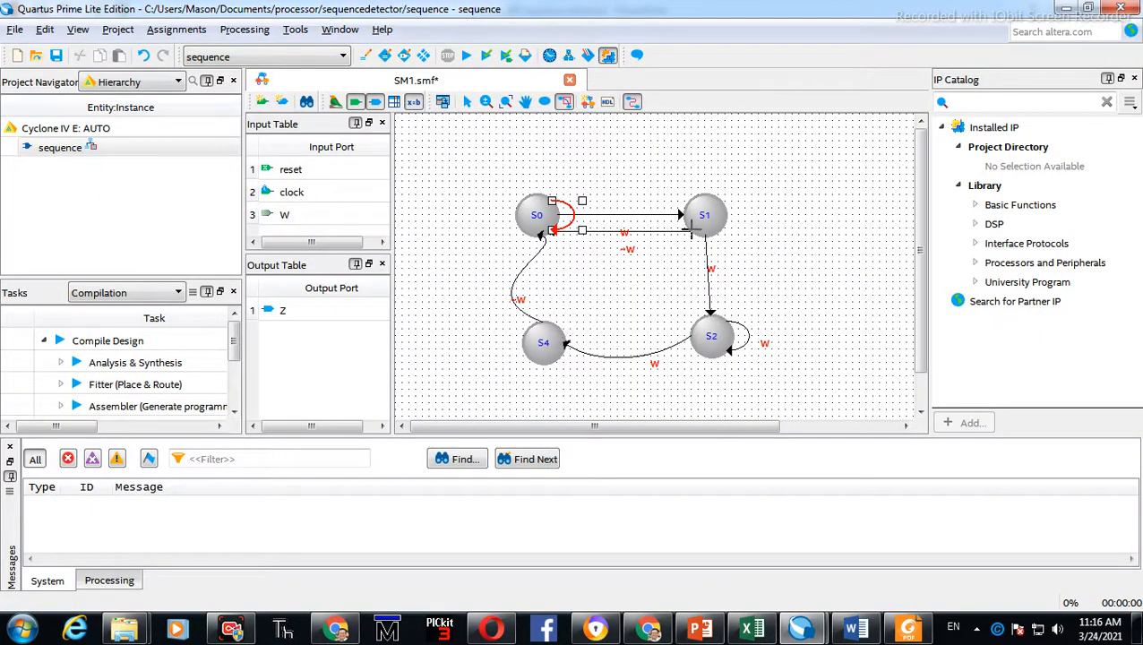
pyautogui.moveTo(550, 330); pyautogui.dragTo(696, 216)
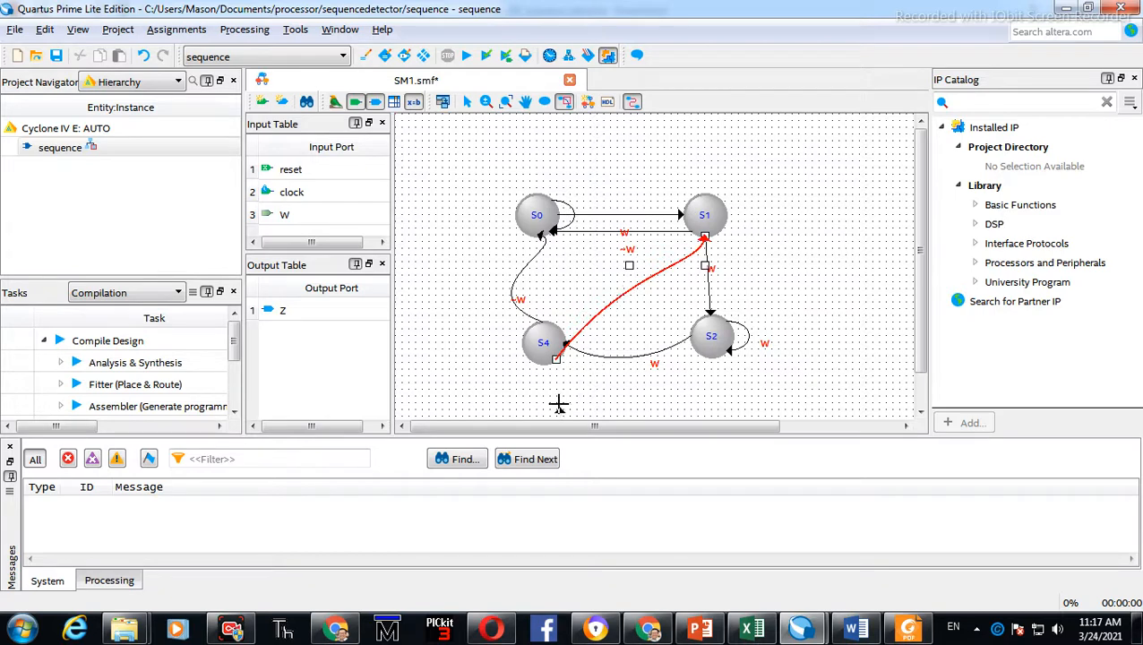
pyautogui.rightClick(617, 302)
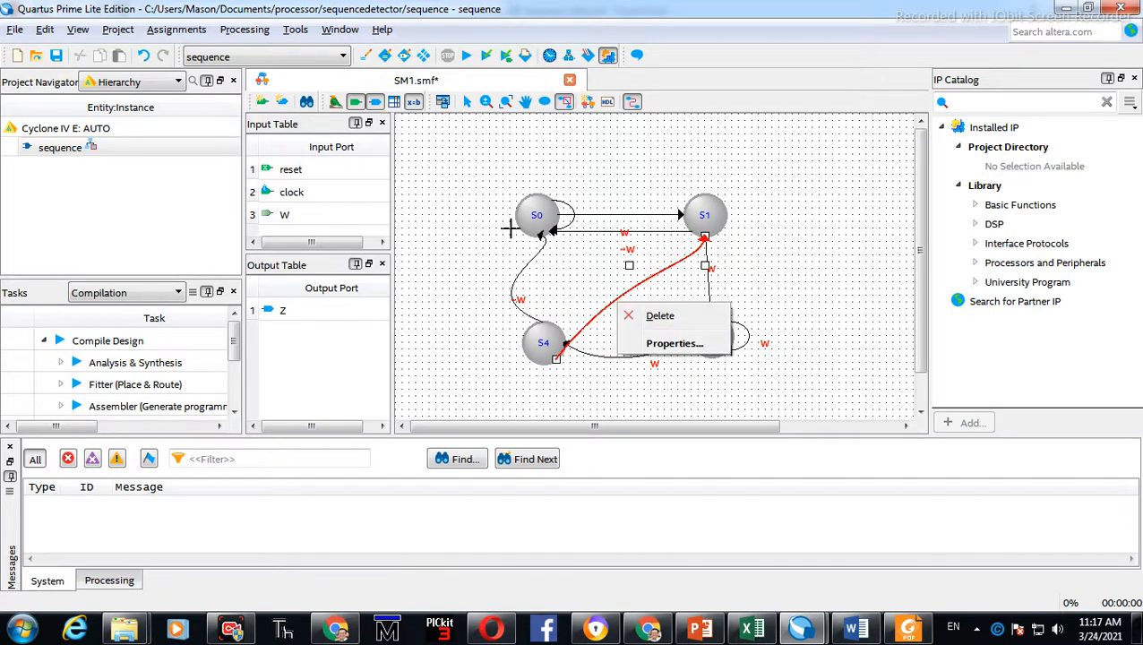
pyautogui.click(465, 102)
pyautogui.click(578, 273)
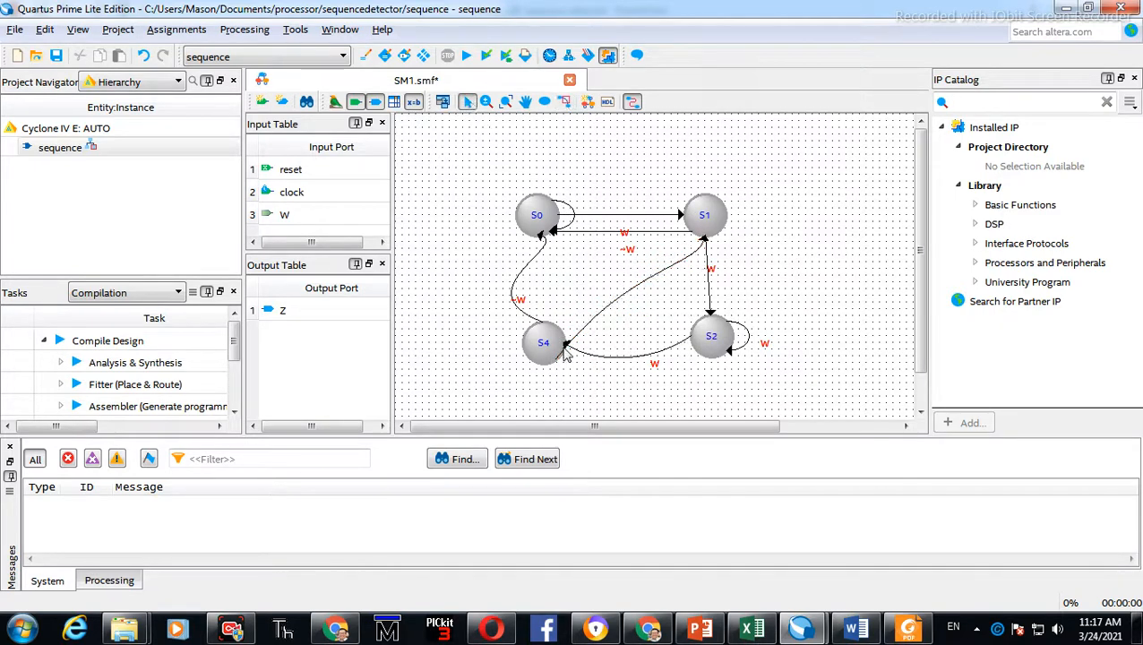
# Set the S4-to-S1 transition equation to ~W with the VHDL 'OTHERS' option off, and apply
pyautogui.click(570, 355)
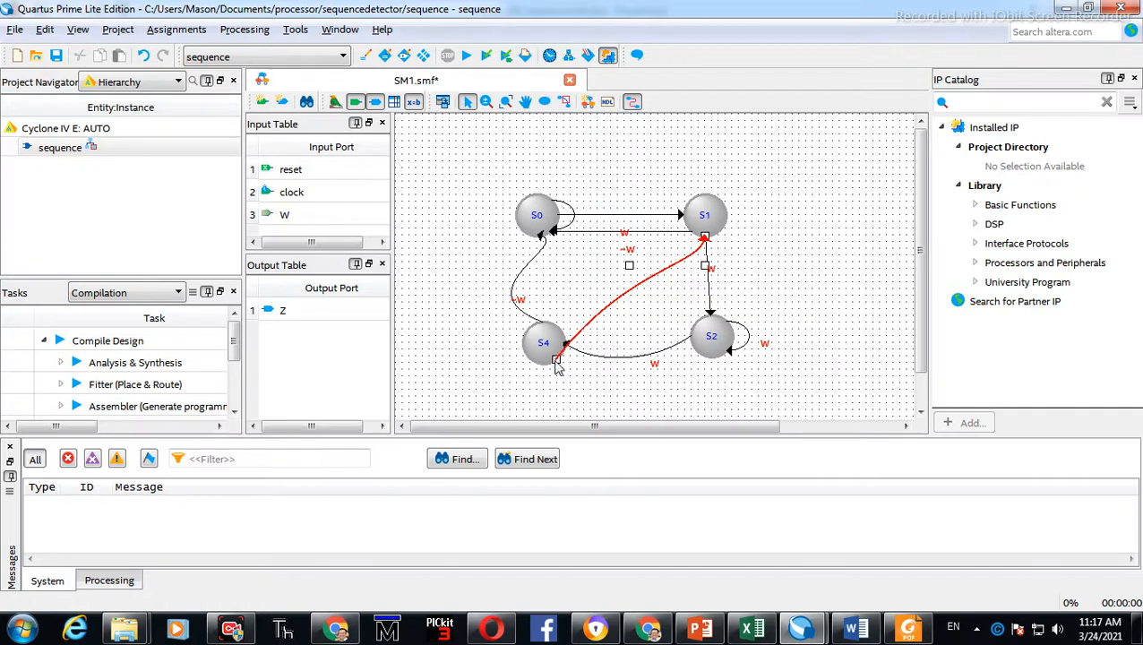
pyautogui.doubleClick(633, 289)
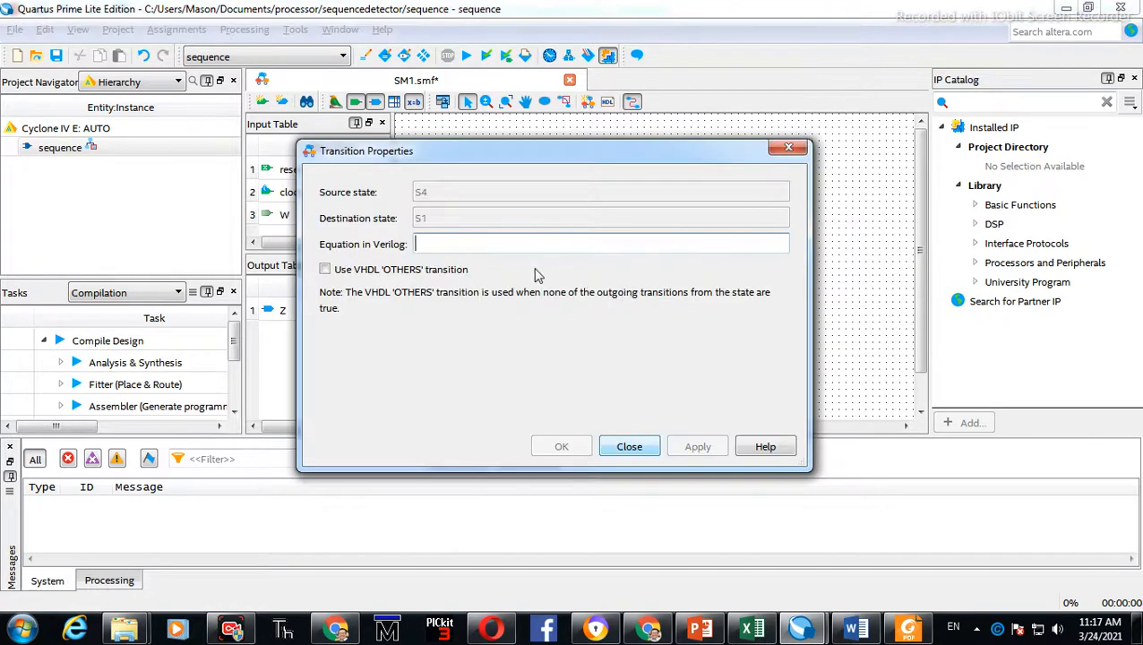
pyautogui.click(405, 269)
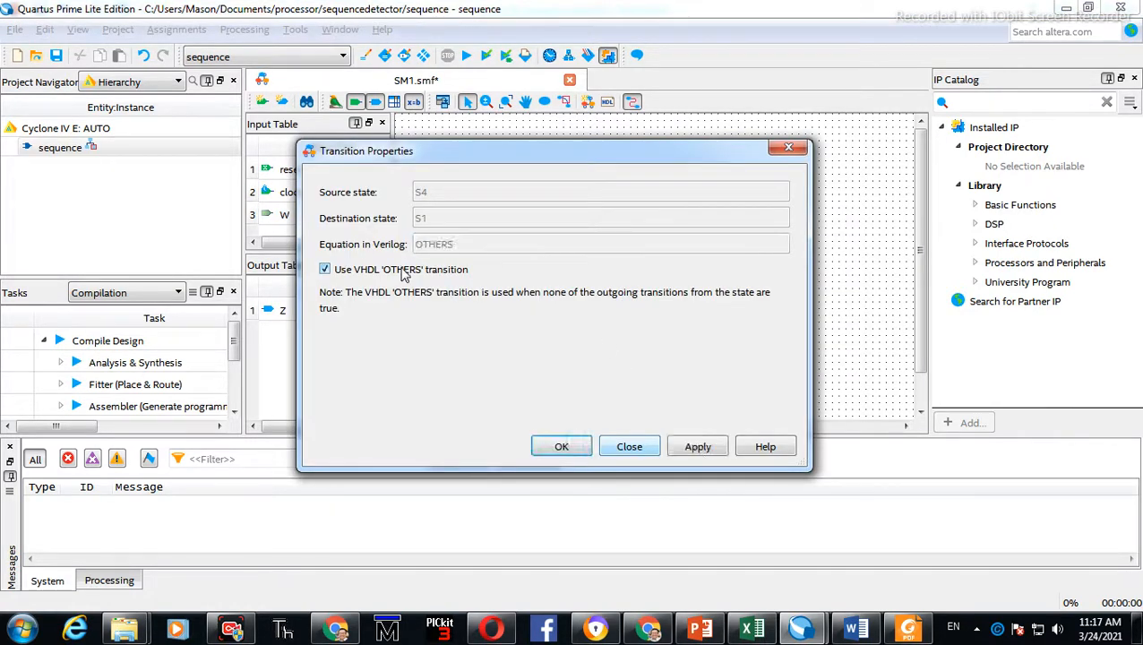
pyautogui.click(404, 268)
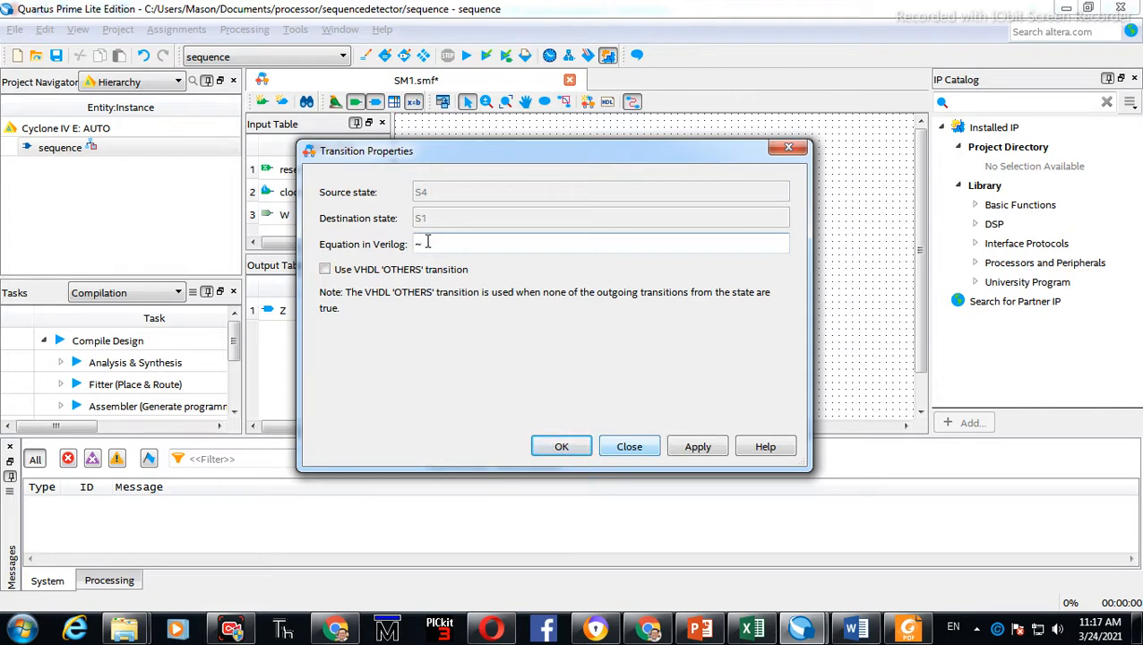
pyautogui.write('~W')
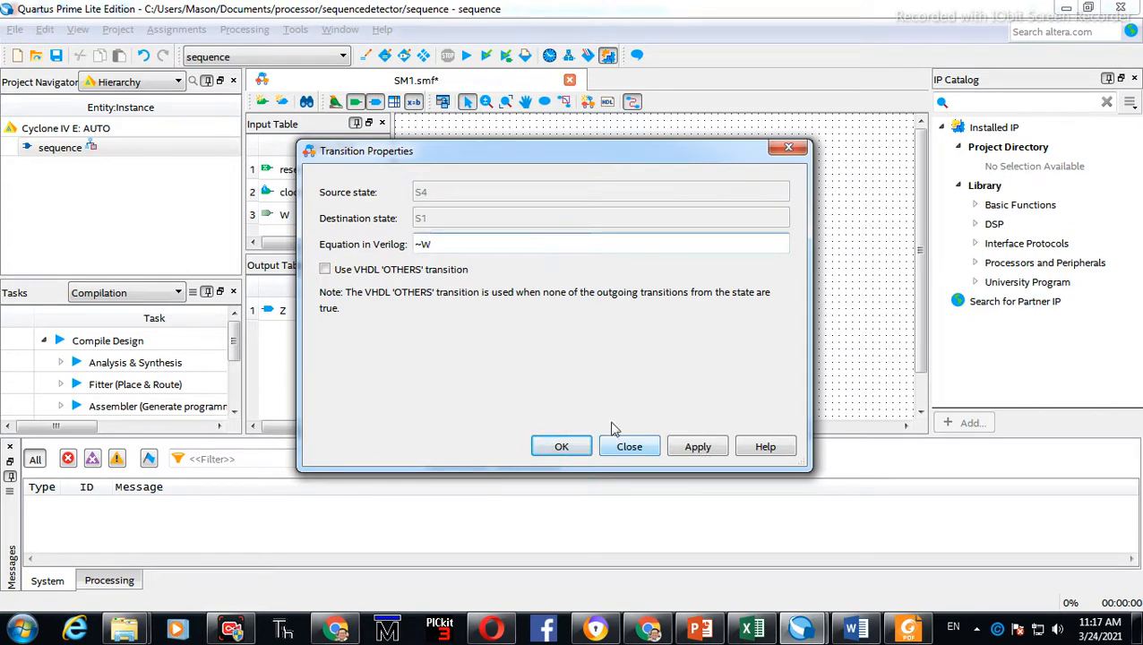
pyautogui.click(695, 446)
pyautogui.click(616, 445)
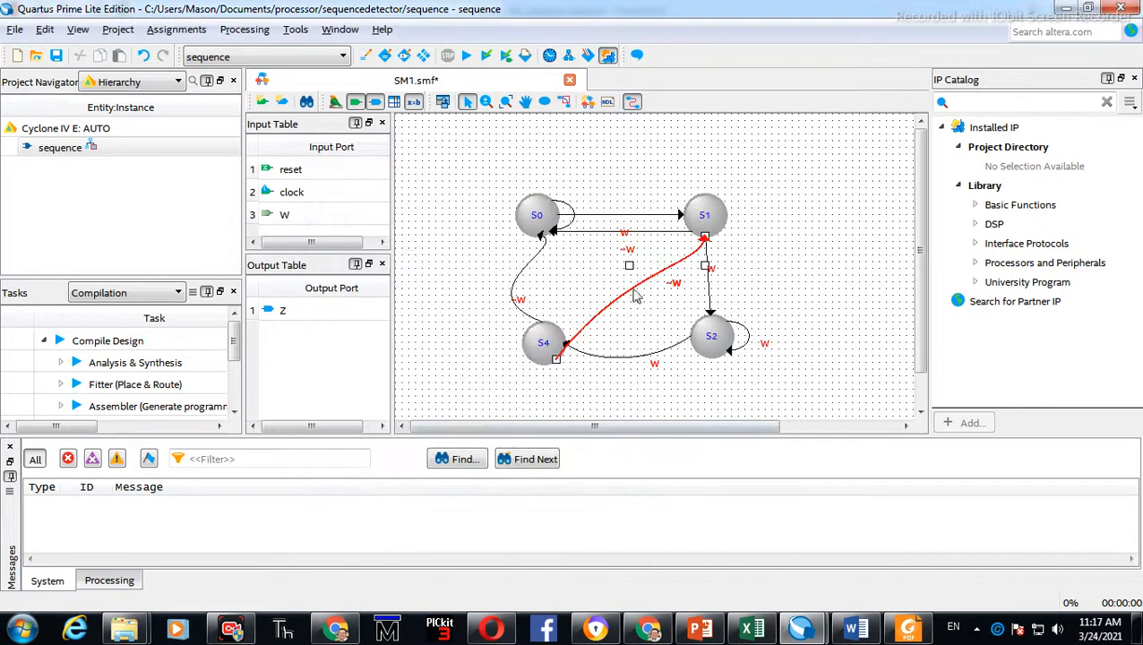
# Open the S4-to-S1 transition properties to check its equation
pyautogui.click(613, 261)
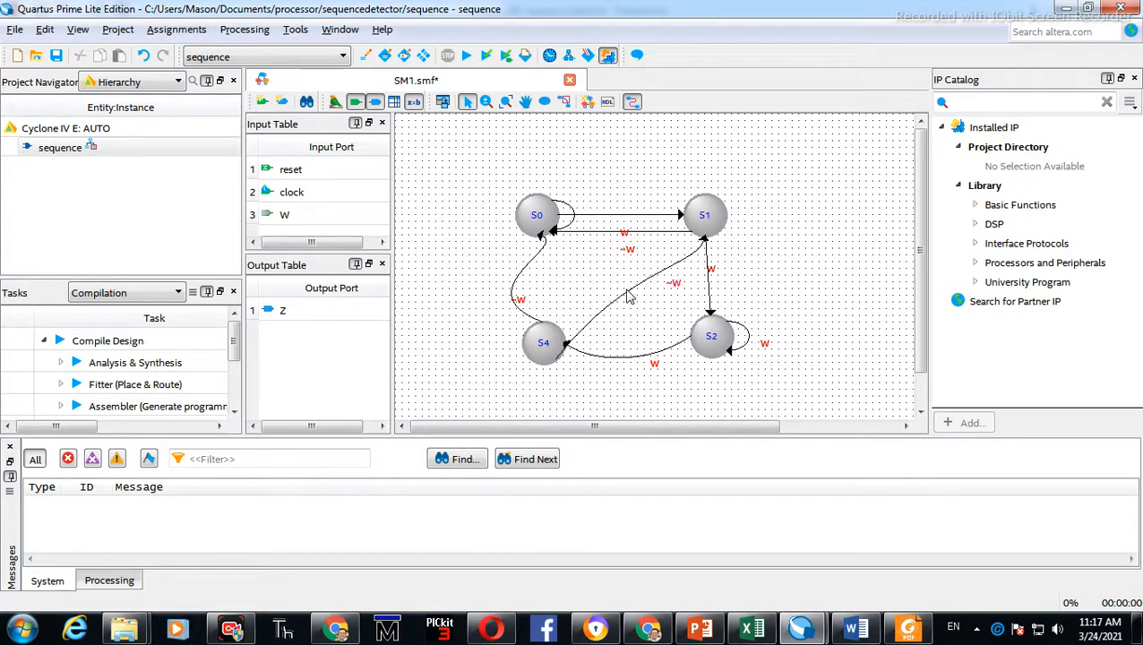
pyautogui.doubleClick(629, 295)
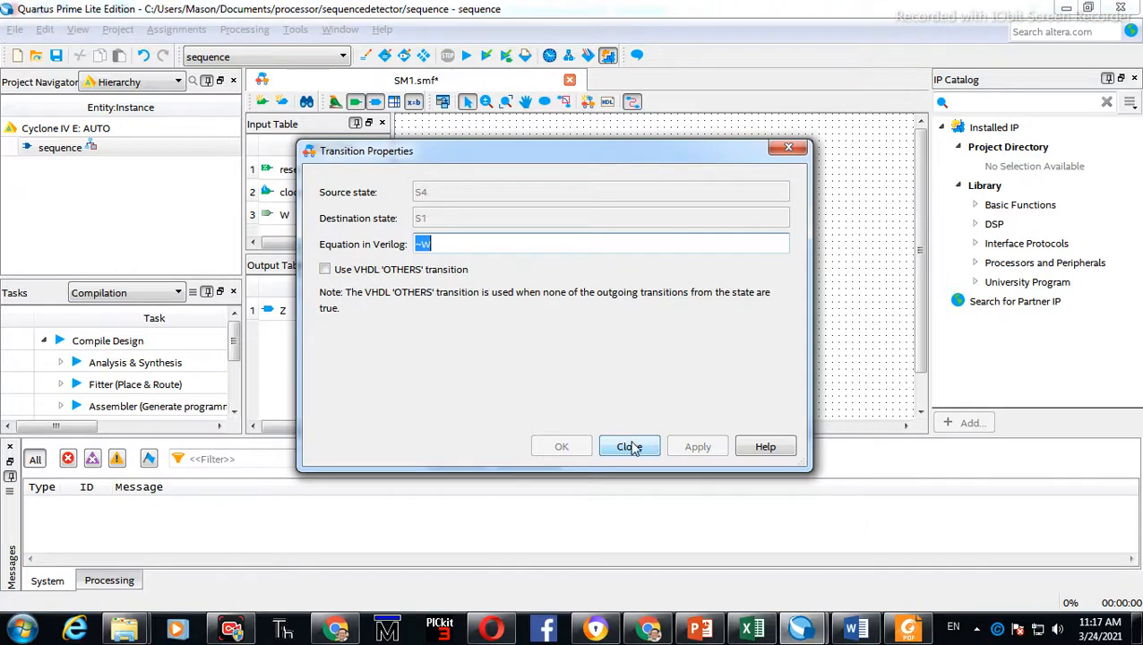
pyautogui.click(630, 447)
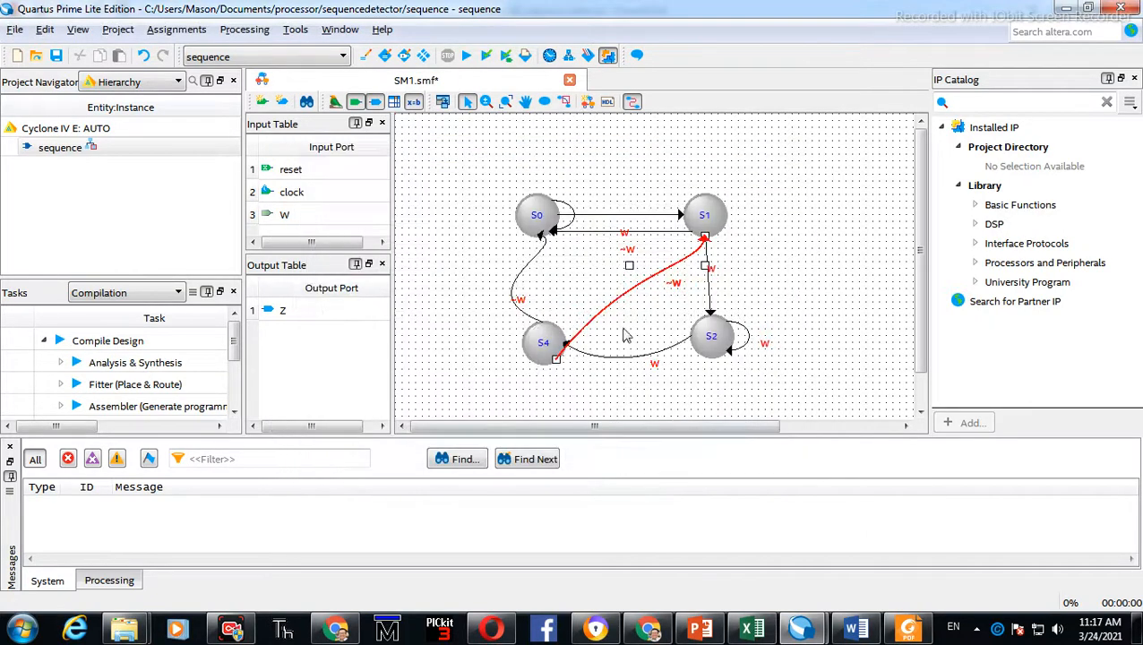
pyautogui.doubleClick(624, 302)
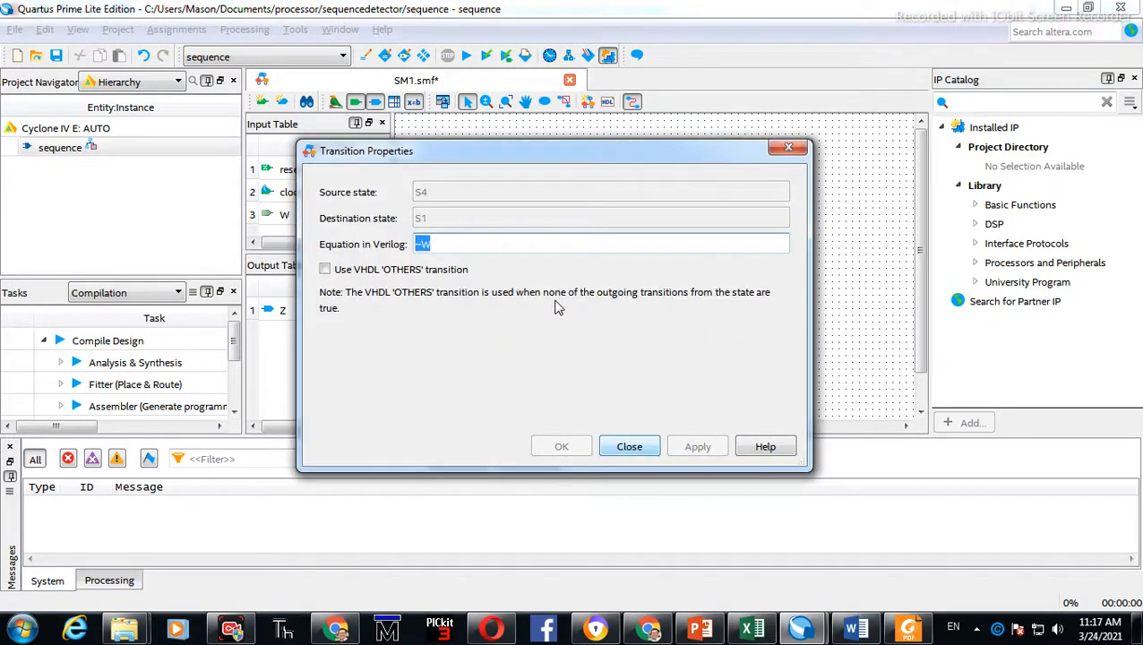
pyautogui.click(625, 445)
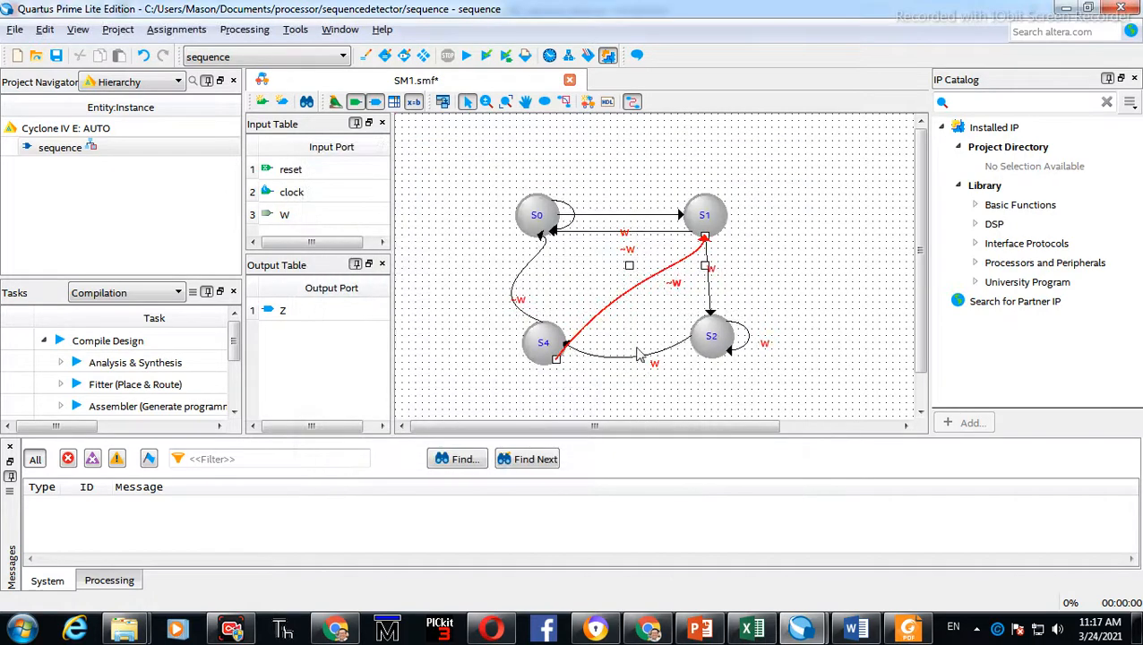
# Set the S4-to-S1 transition equation to W and apply the change
pyautogui.doubleClick(614, 312)
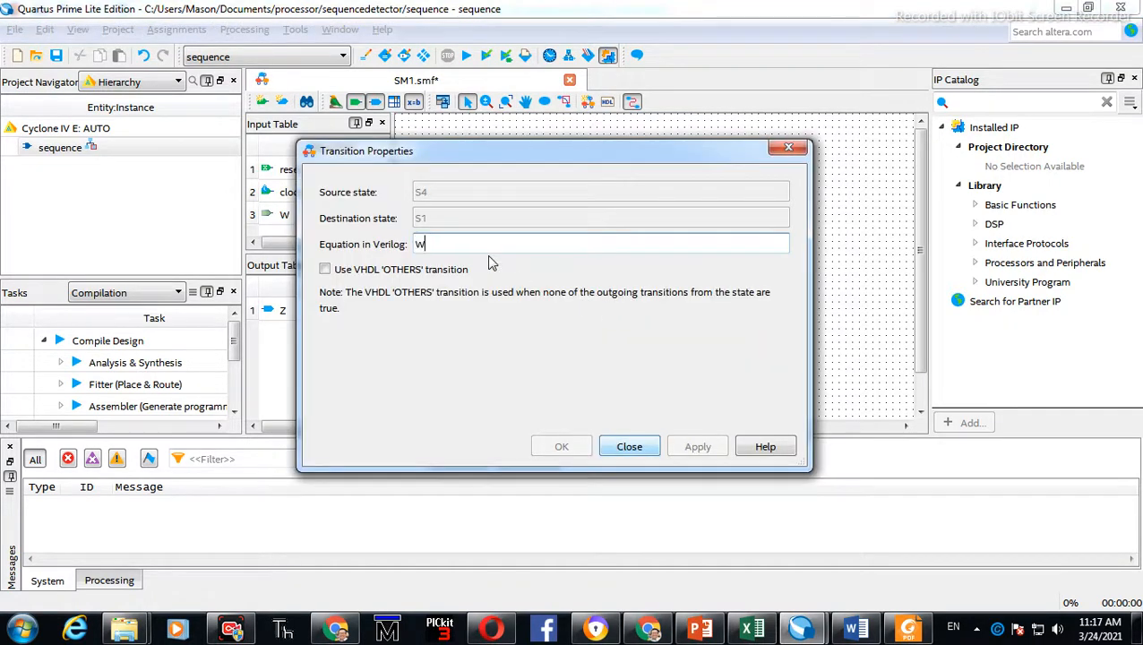
pyautogui.click(445, 272)
pyautogui.click(445, 271)
pyautogui.click(466, 244)
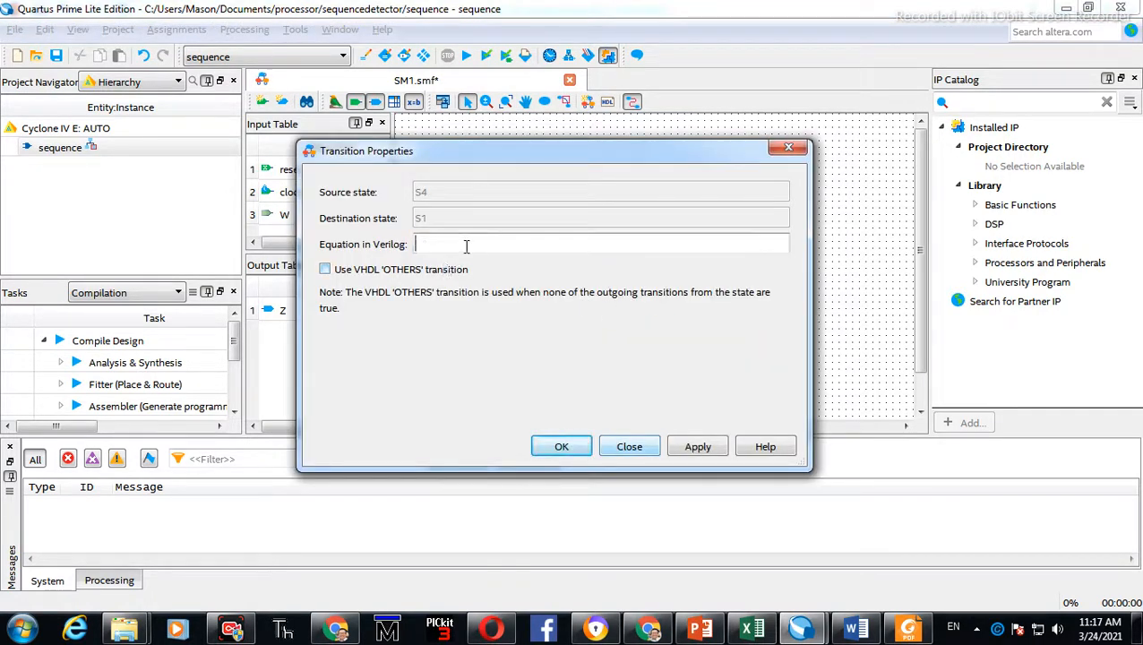
pyautogui.write('w')
pyautogui.click(698, 446)
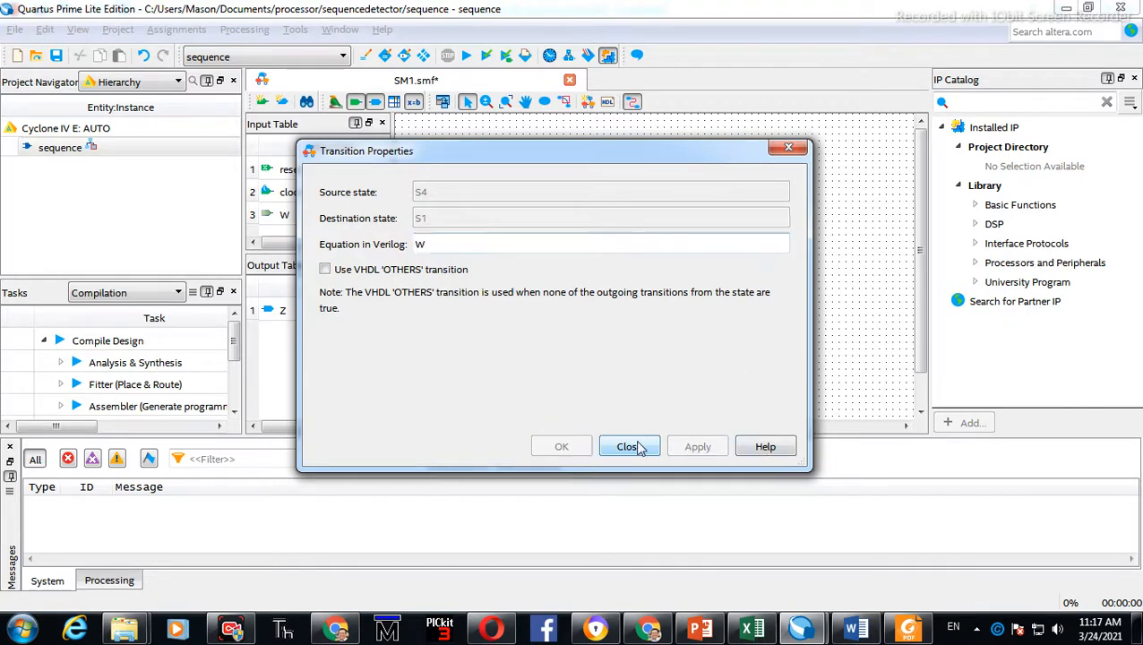
pyautogui.click(630, 446)
pyautogui.click(785, 280)
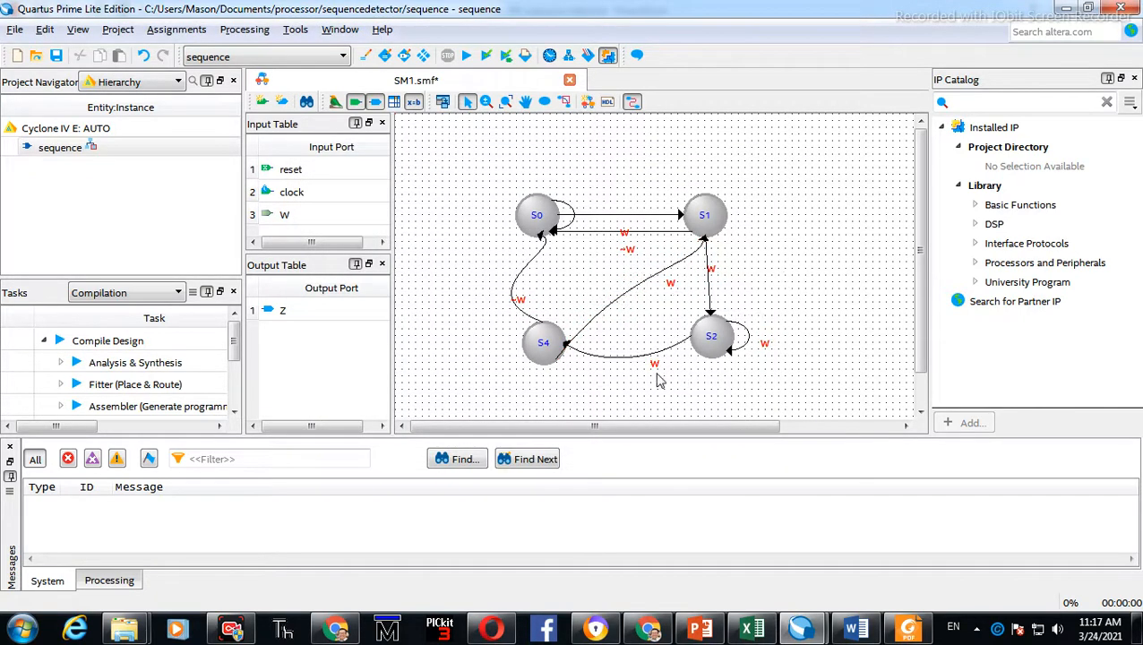
# Compare the state diagram against the reference Moore machine slide
pyautogui.hotkey('alt', 'Tab')
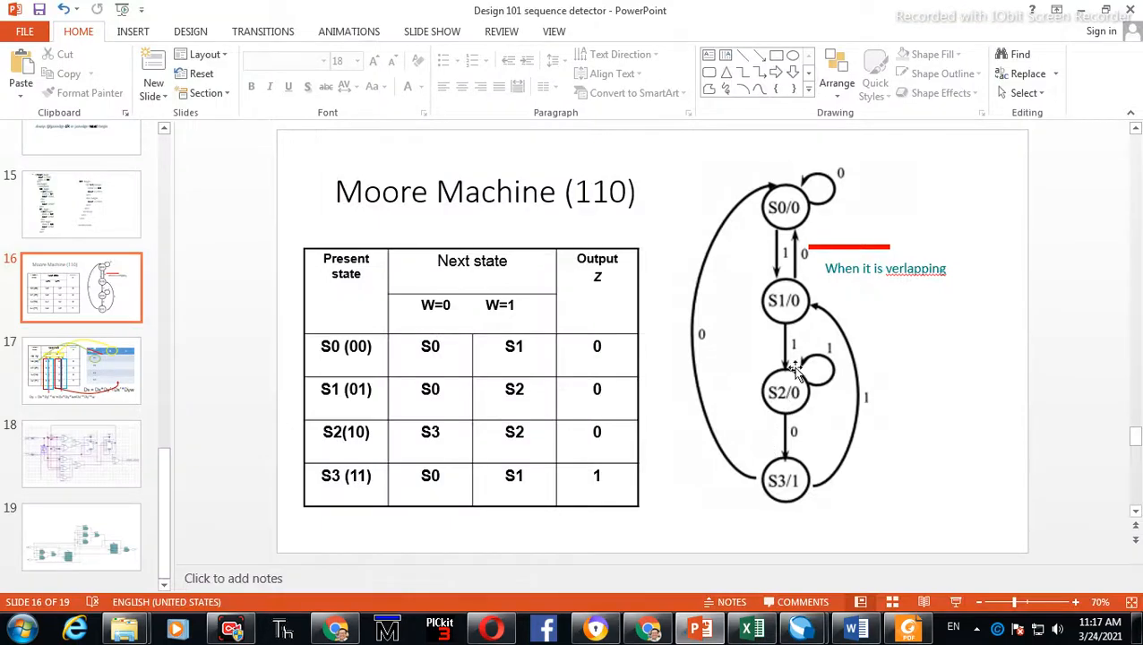
pyautogui.hotkey('alt', 'Tab')
pyautogui.hotkey('alt', 'Tab')
pyautogui.hotkey('alt', 'Tab')
pyautogui.hotkey('alt', 'Tab')
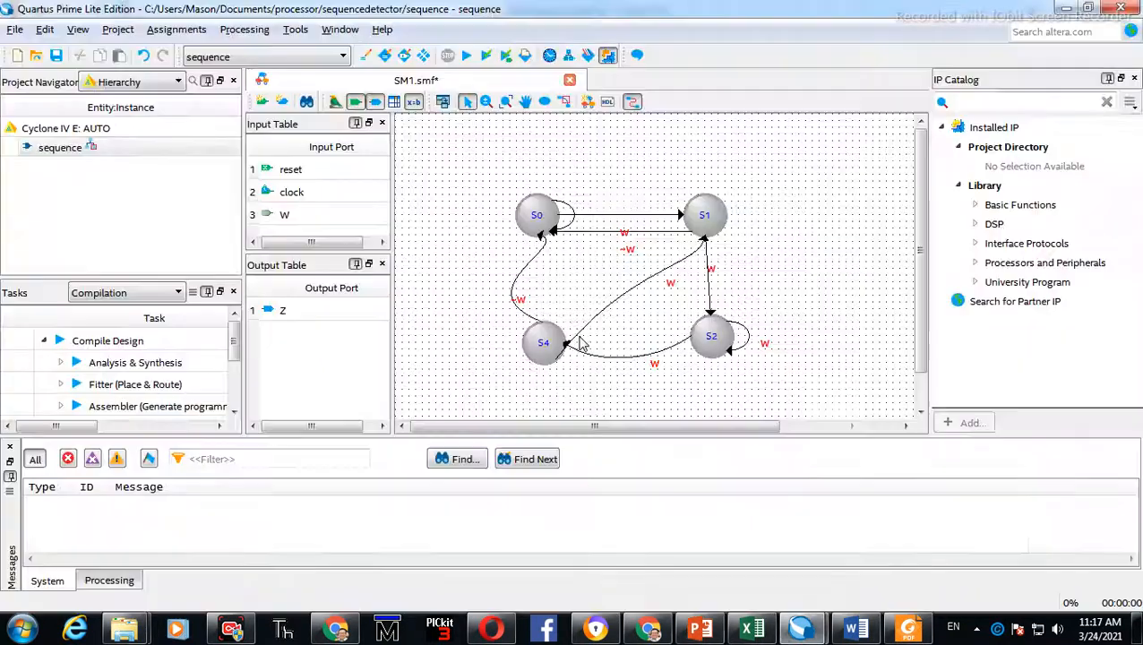
pyautogui.hotkey('alt', 'Tab')
pyautogui.hotkey('alt', 'Tab')
pyautogui.hotkey('alt', 'Tab')
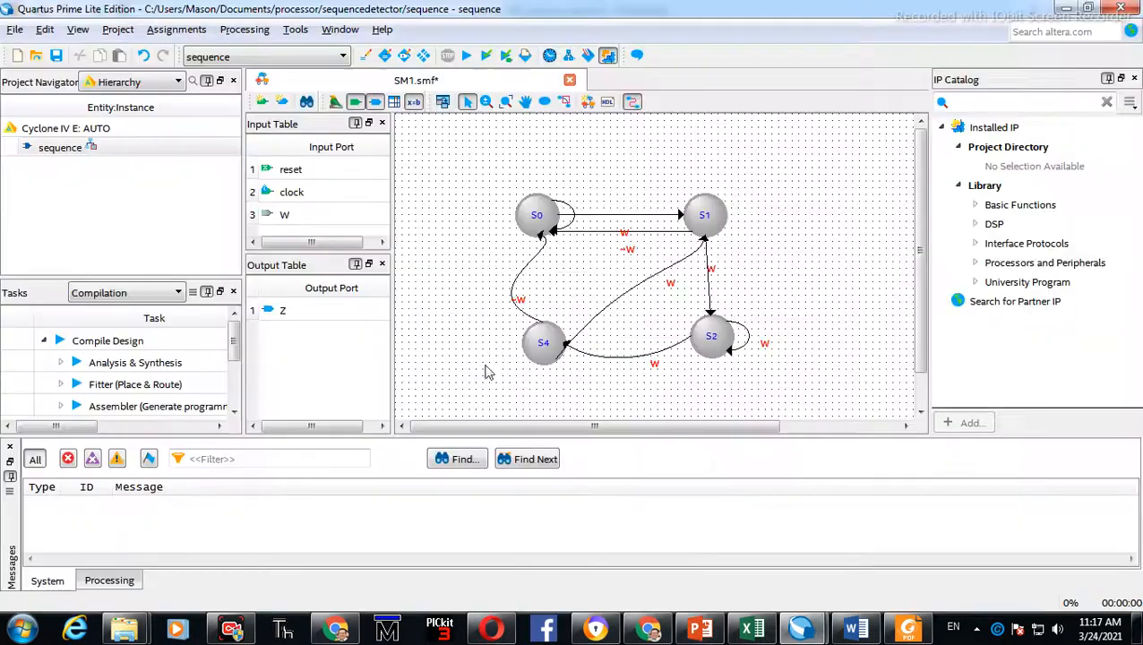
pyautogui.hotkey('alt', 'Tab')
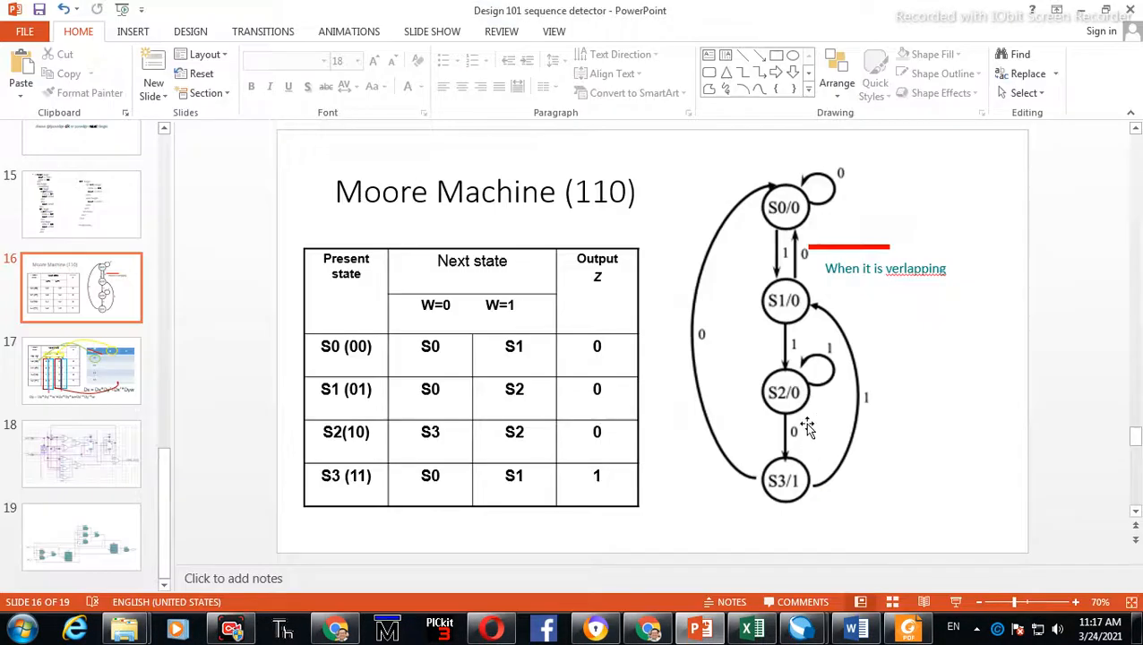
pyautogui.hotkey('alt', 'Tab')
pyautogui.hotkey('alt', 'Tab')
pyautogui.hotkey('alt', 'Tab')
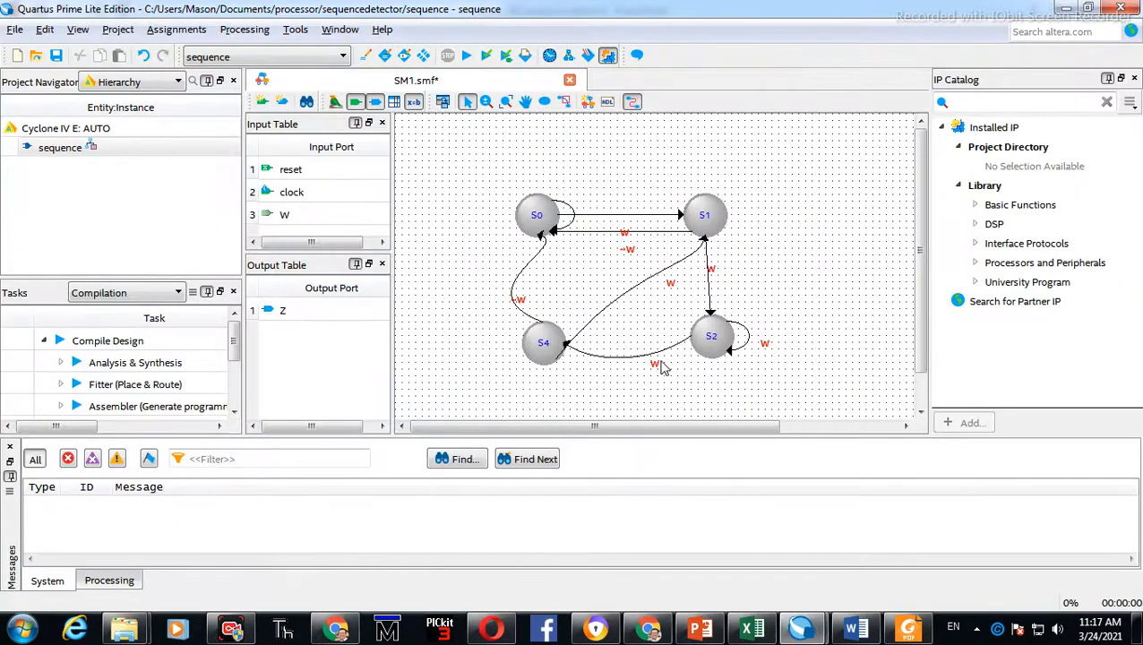
pyautogui.hotkey('alt', 'Tab')
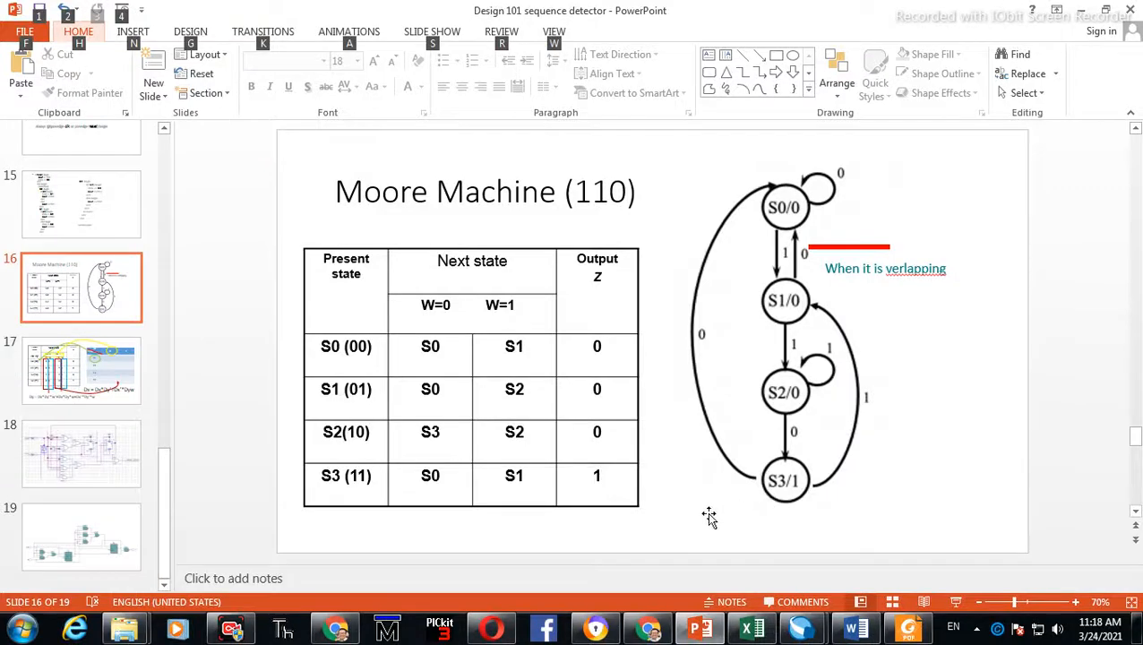
pyautogui.hotkey('alt', 'Tab')
# Rename state S4 to S3 and apply the change
pyautogui.doubleClick(542, 342)
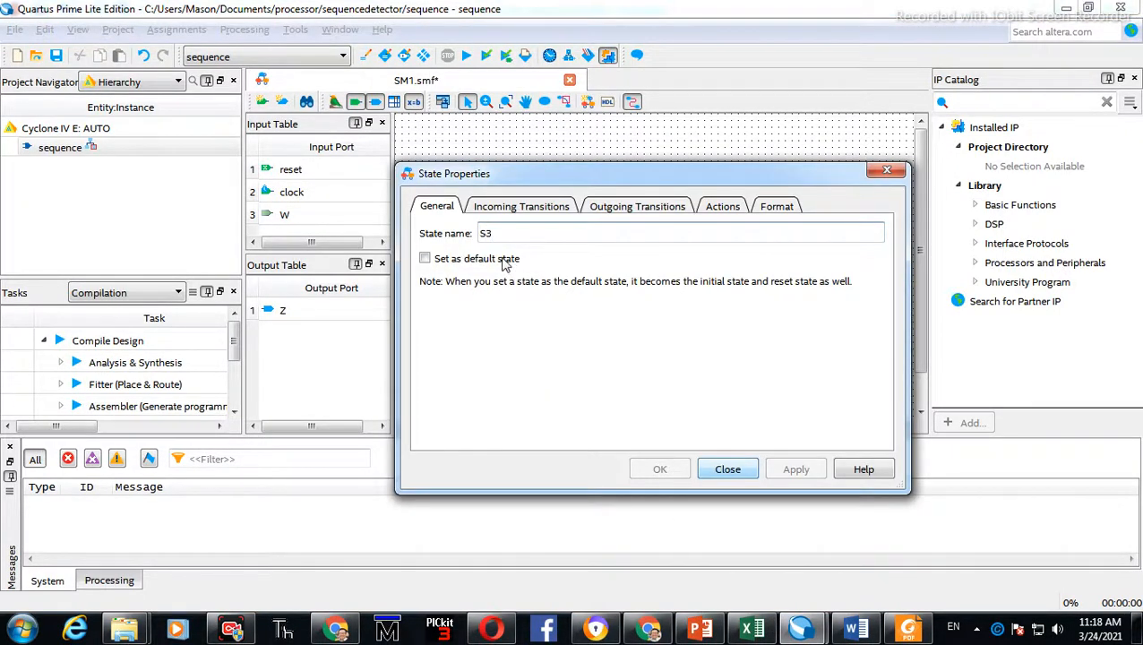
pyautogui.click(504, 260)
pyautogui.click(790, 470)
pyautogui.click(727, 469)
# Set the S2-to-S3 transition equation to ~W and apply the change
pyautogui.hotkey('alt', 'Tab')
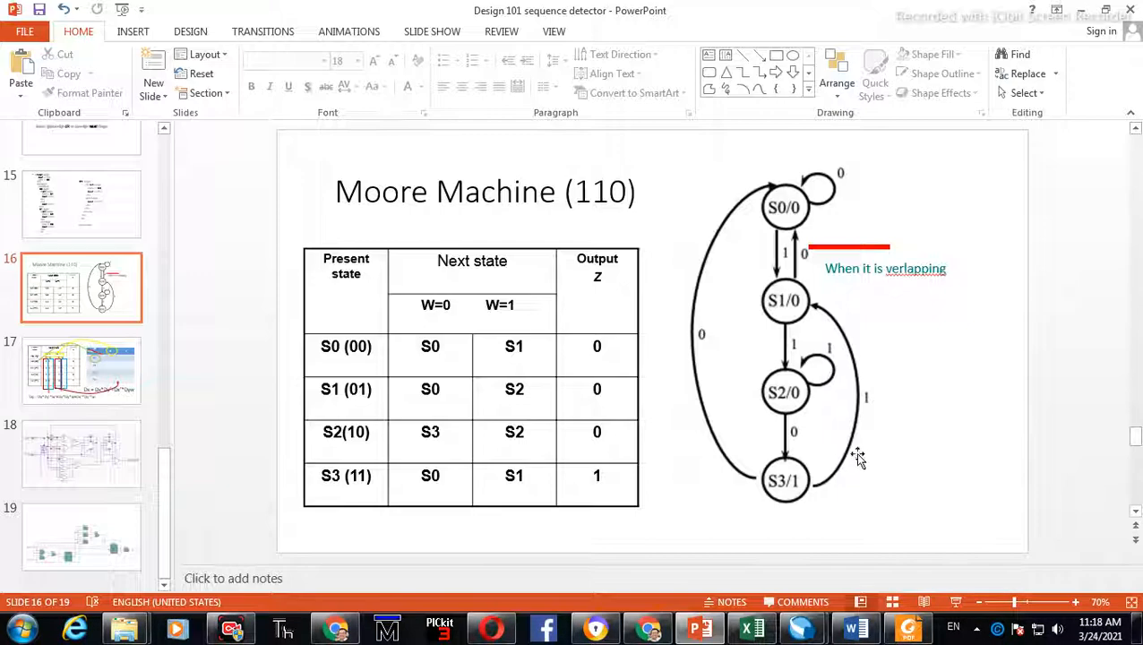
pyautogui.hotkey('alt', 'Tab')
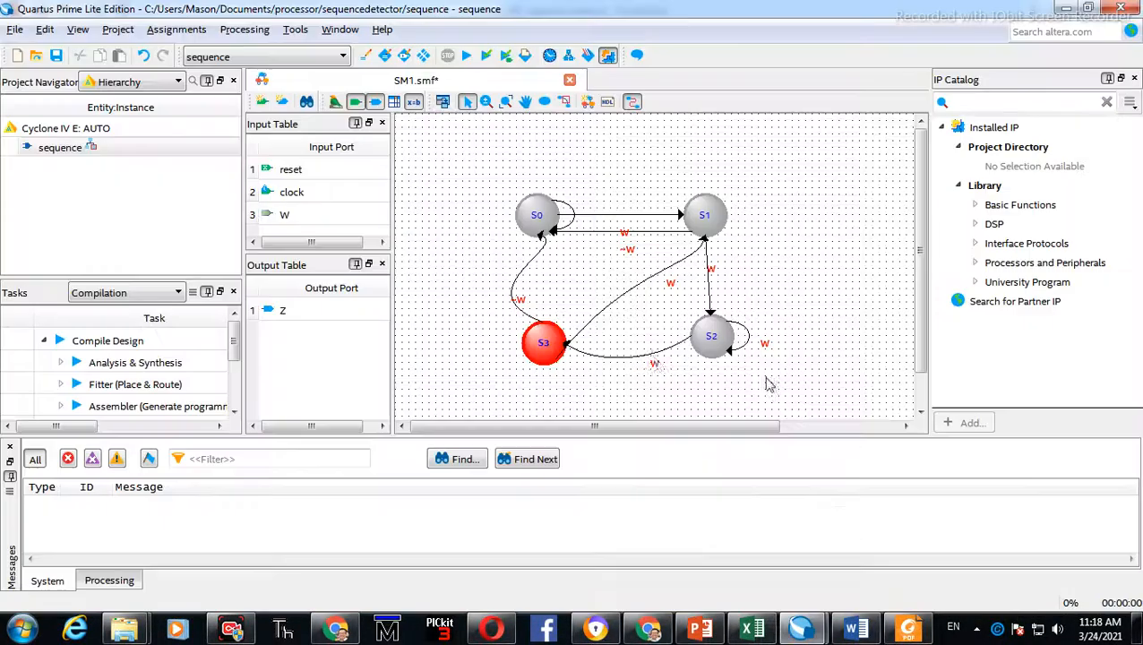
pyautogui.click(652, 365)
pyautogui.hotkey('alt', 'Tab')
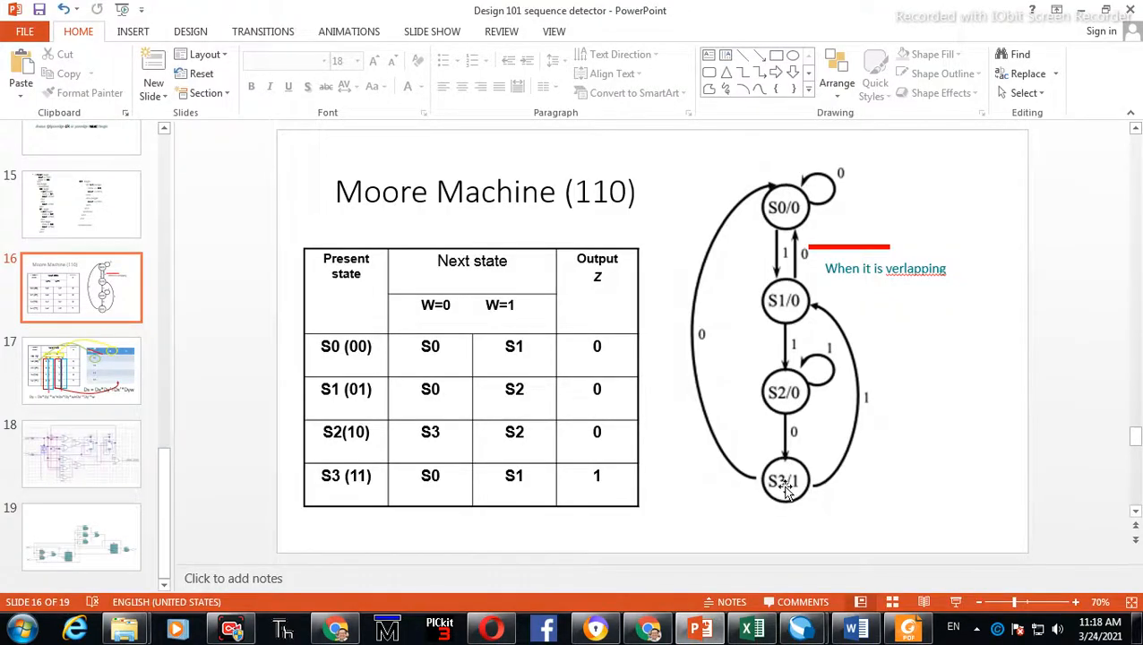
pyautogui.hotkey('alt', 'Tab')
pyautogui.doubleClick(651, 357)
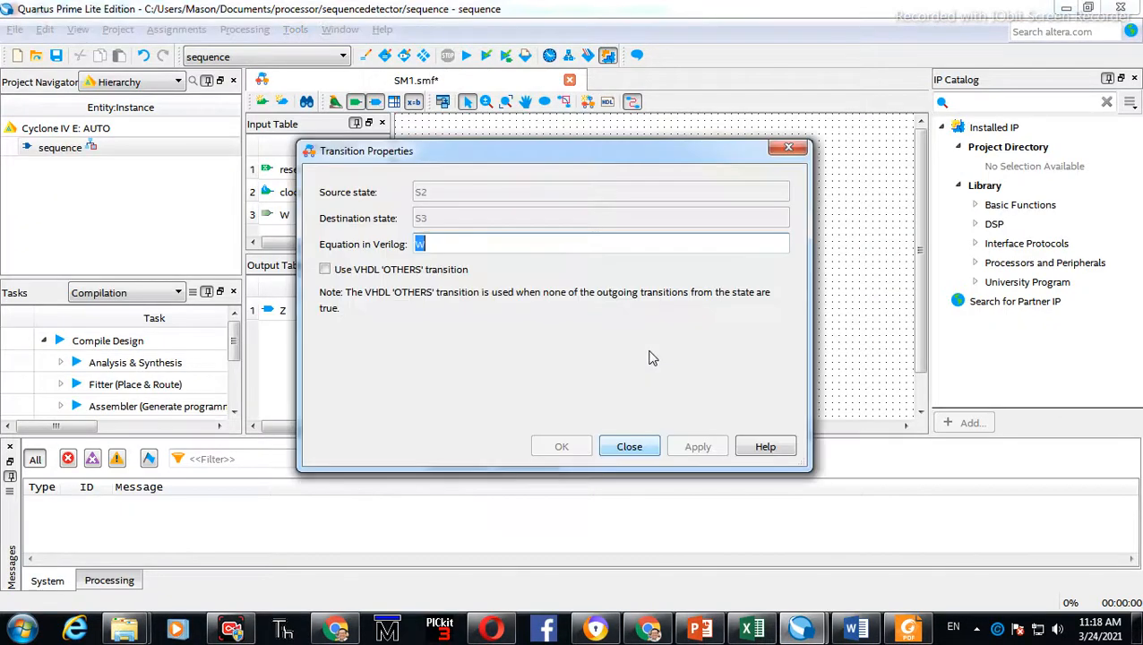
pyautogui.doubleClick(453, 275)
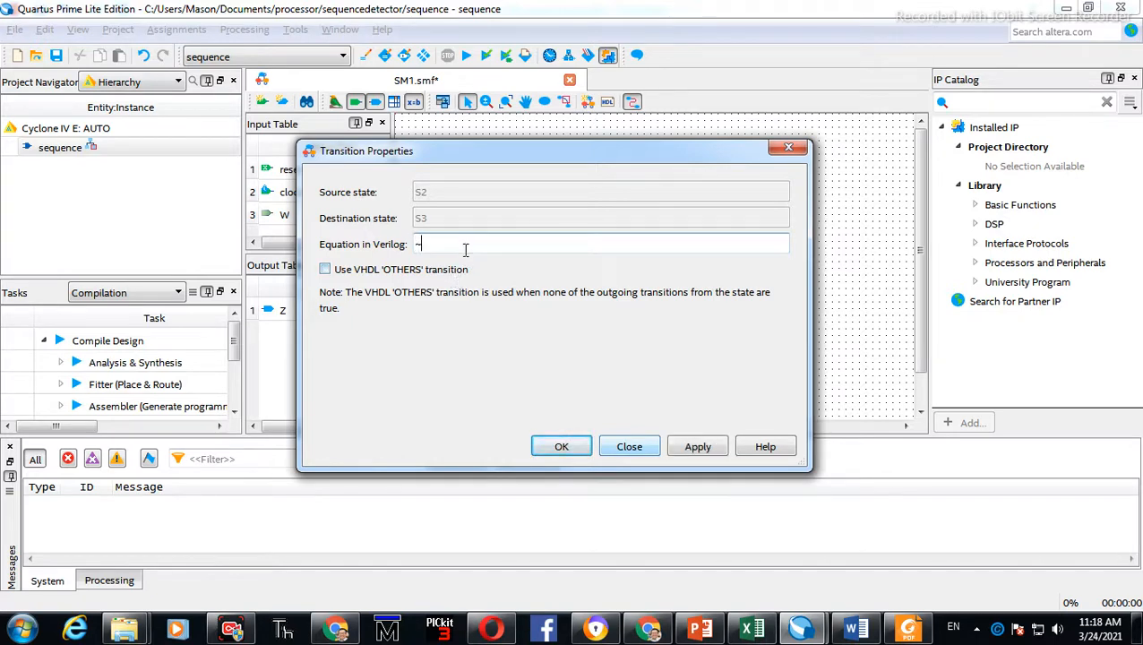
pyautogui.click(697, 446)
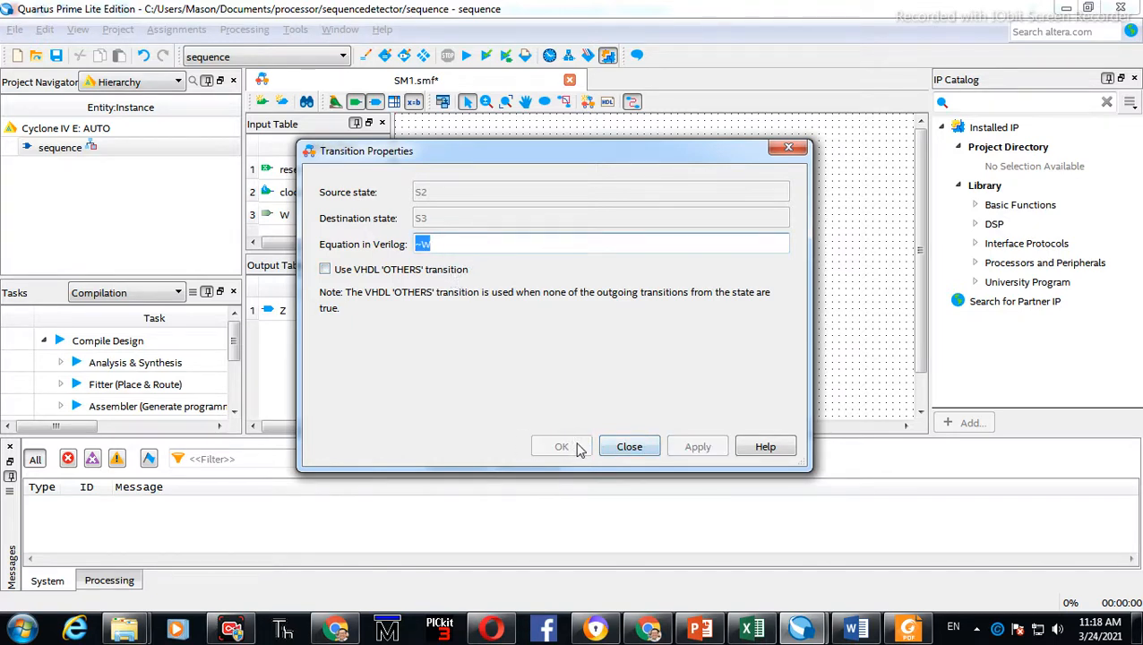
pyautogui.click(630, 446)
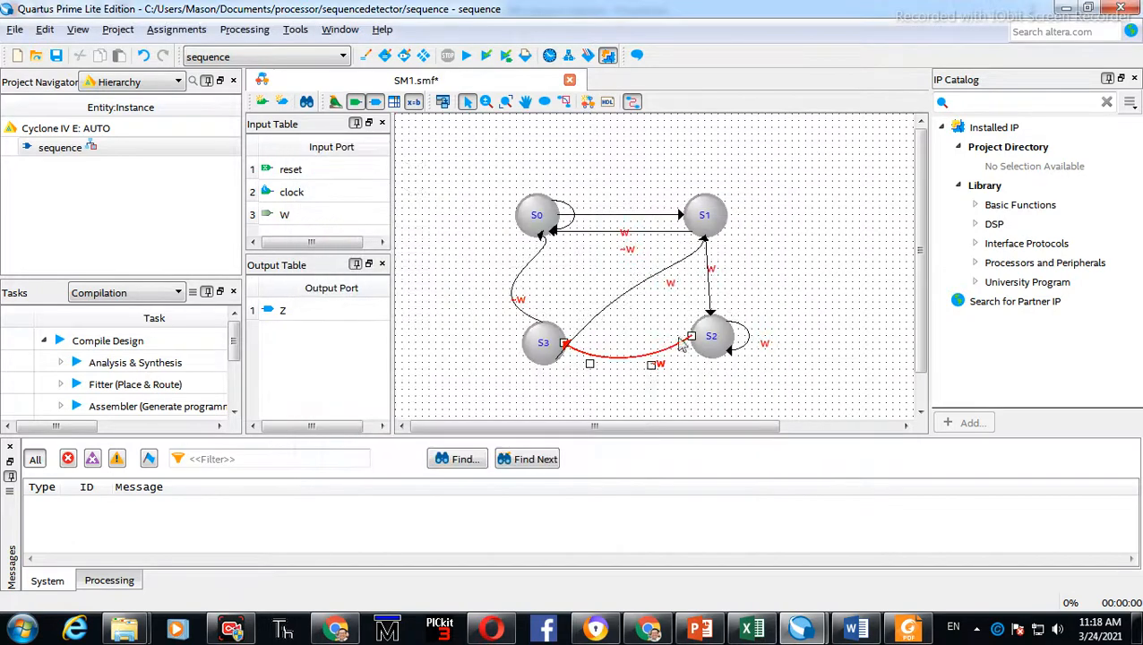
# Start compilation, saving the state machine file as sequence in the project
pyautogui.click(805, 236)
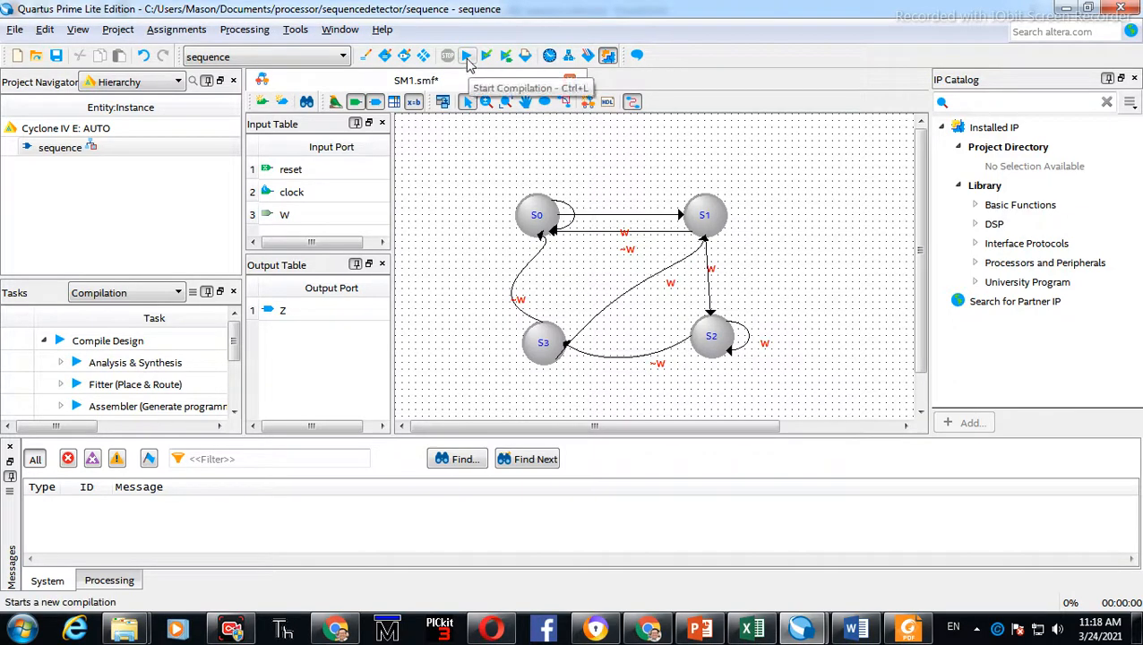
pyautogui.click(468, 61)
pyautogui.click(568, 324)
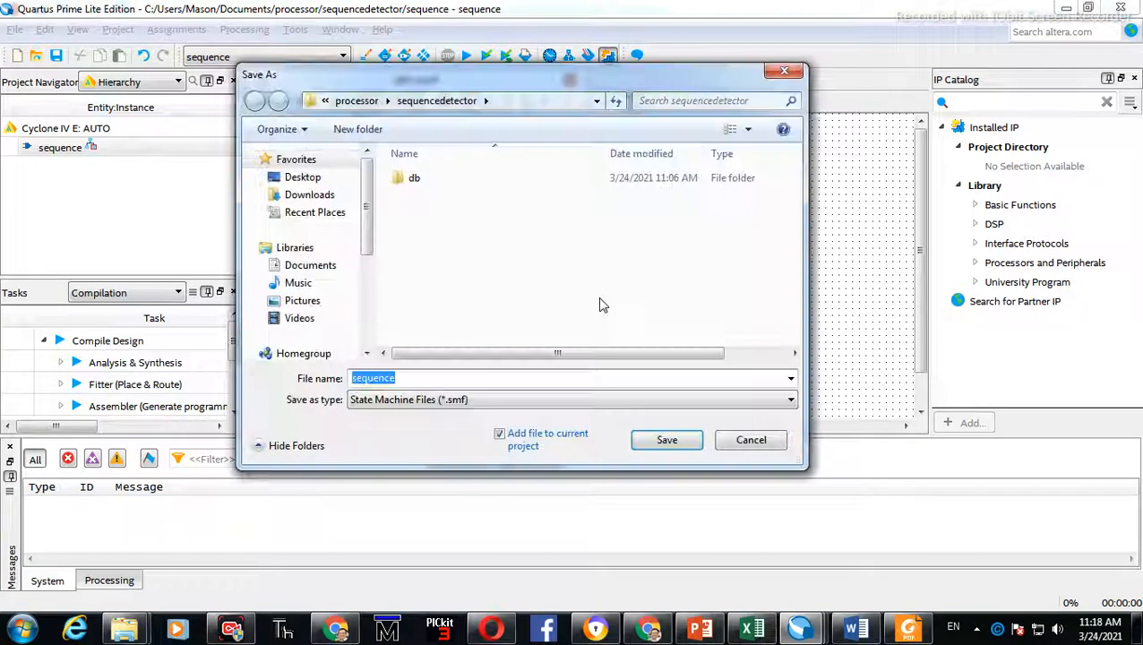
pyautogui.click(662, 441)
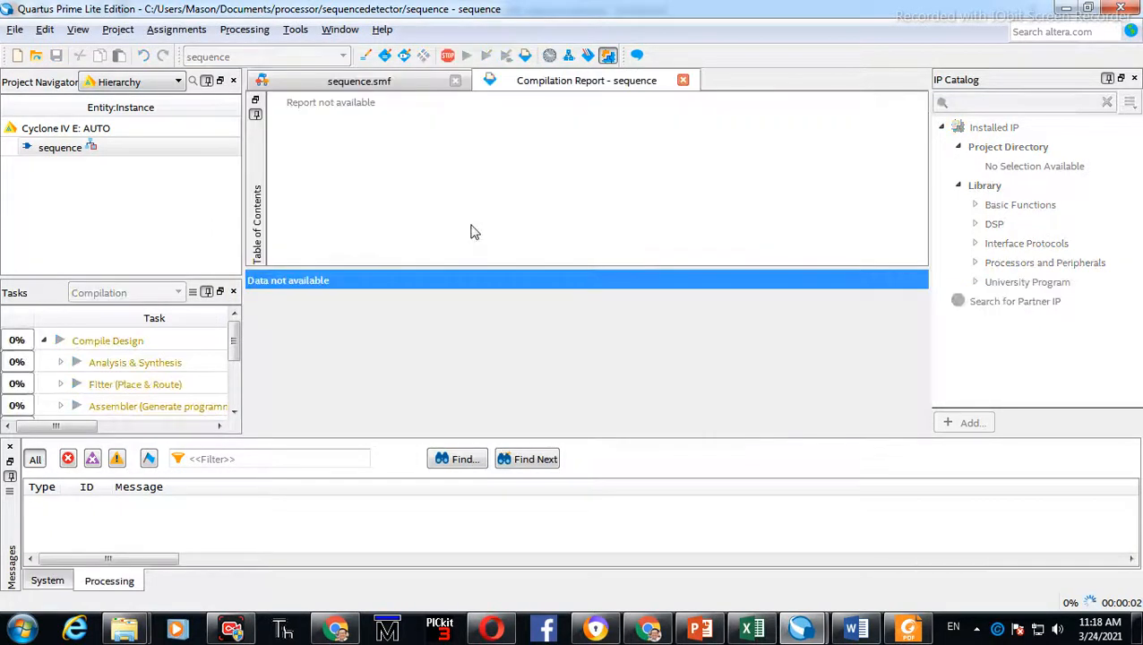